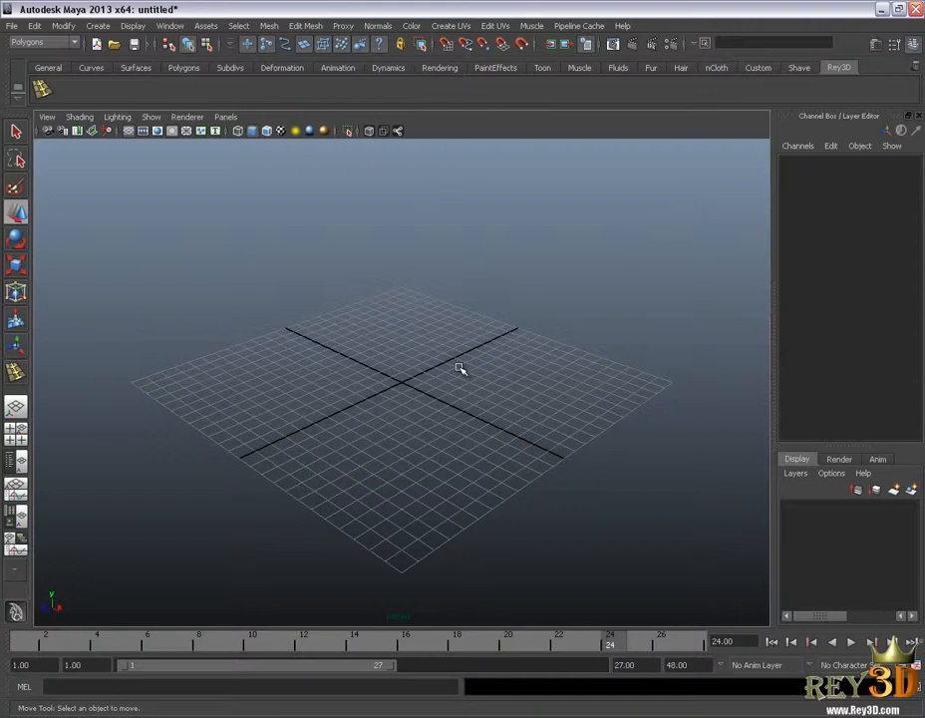
Create a polygon cube at the center of the grid.
{"action": "middle_click_drag", "start_coordinate": [443, 346], "coordinate": [441, 320], "text": "alt"}
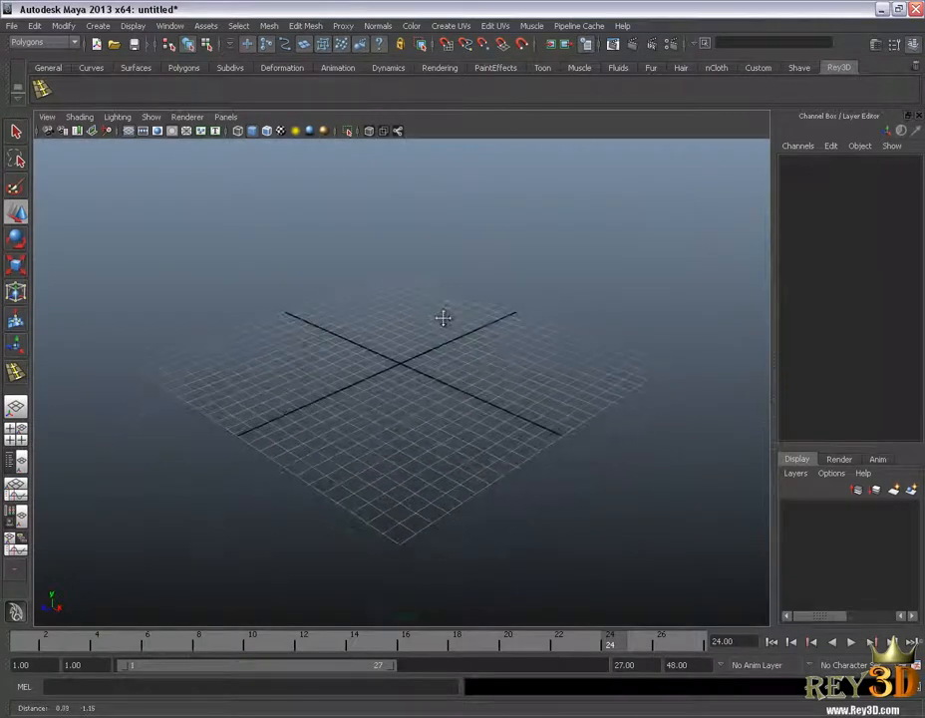
{"action": "right_click_drag", "start_coordinate": [442, 320], "coordinate": [479, 332], "text": "alt"}
{"action": "middle_click_drag", "start_coordinate": [468, 317], "coordinate": [443, 354], "text": "alt"}
{"action": "left_click_drag", "start_coordinate": [444, 354], "coordinate": [429, 317], "text": "alt"}
{"action": "left_click", "coordinate": [97, 25]}
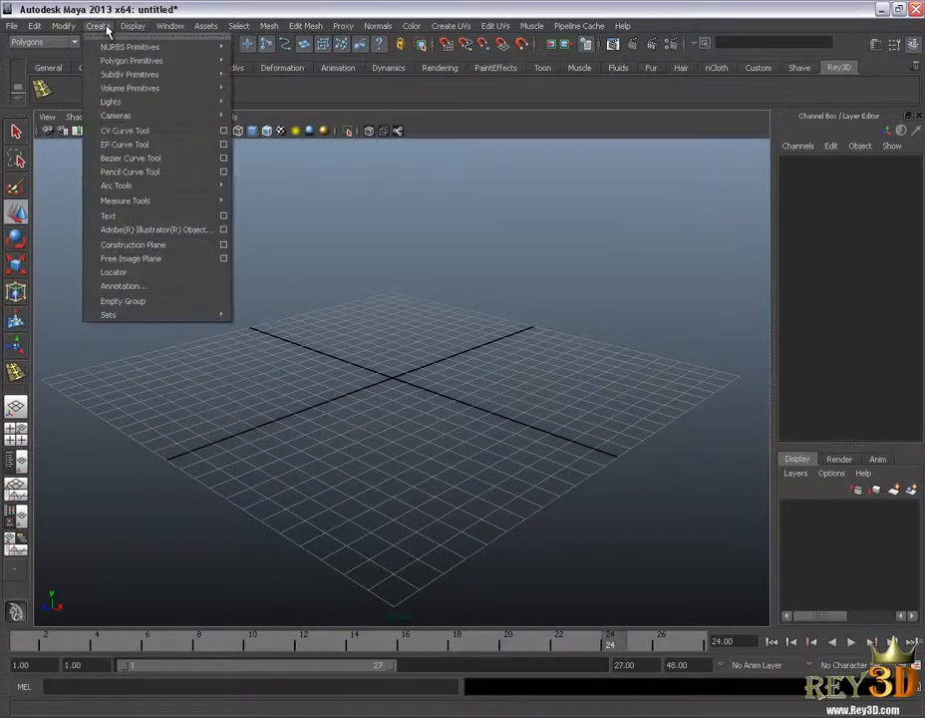
{"action": "mouse_move", "coordinate": [135, 63]}
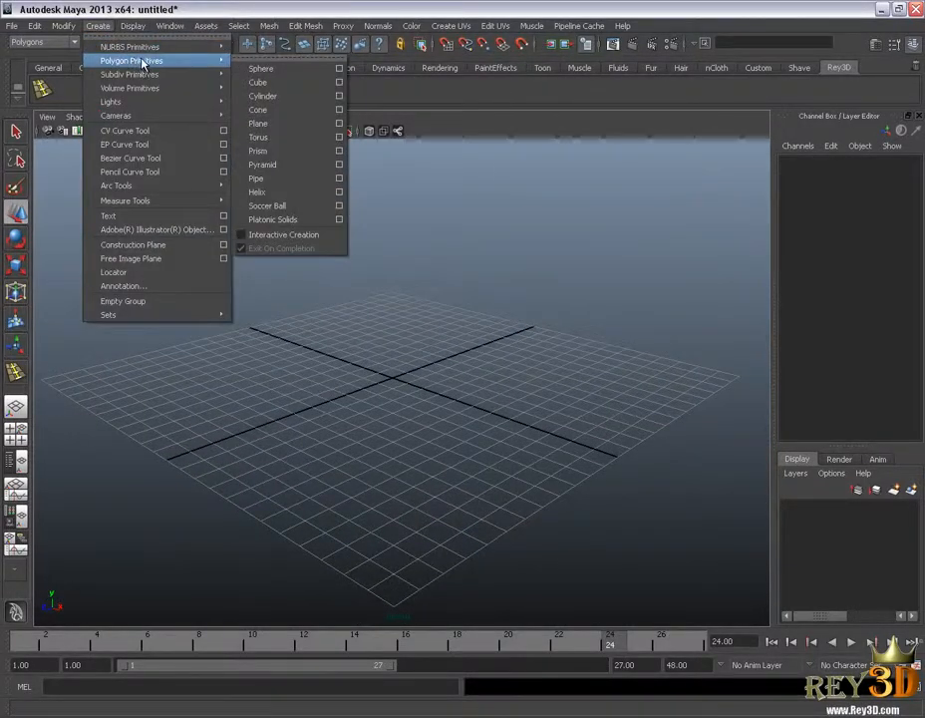
{"action": "left_click", "coordinate": [269, 83]}
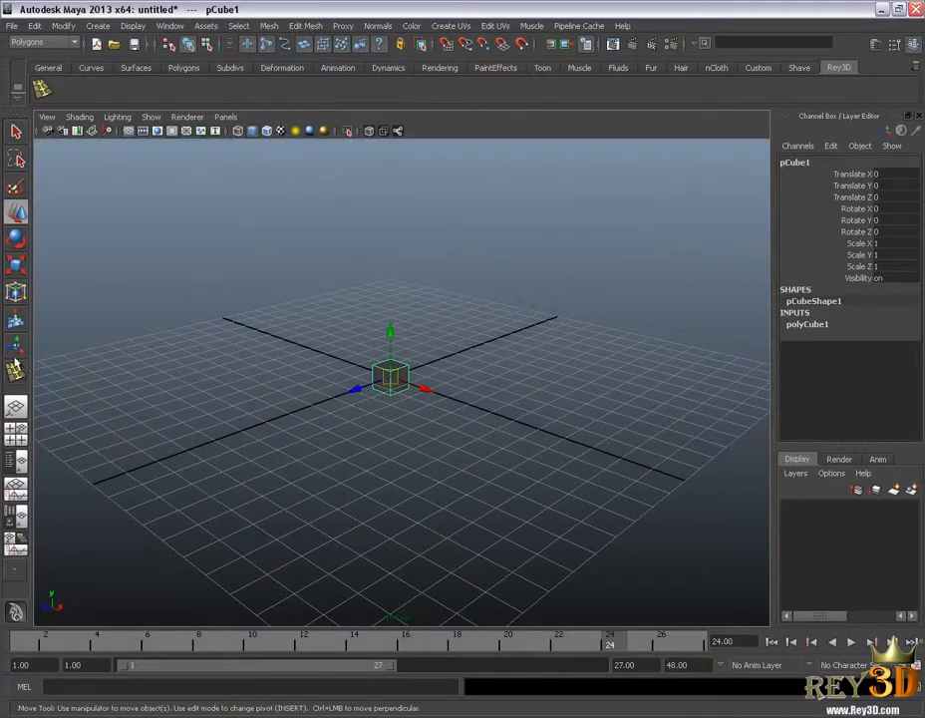
Scale the cube into a flat slab, about 8.49 in X, 0.415 in Y and 14.03 in Z.
{"action": "key", "text": "r"}
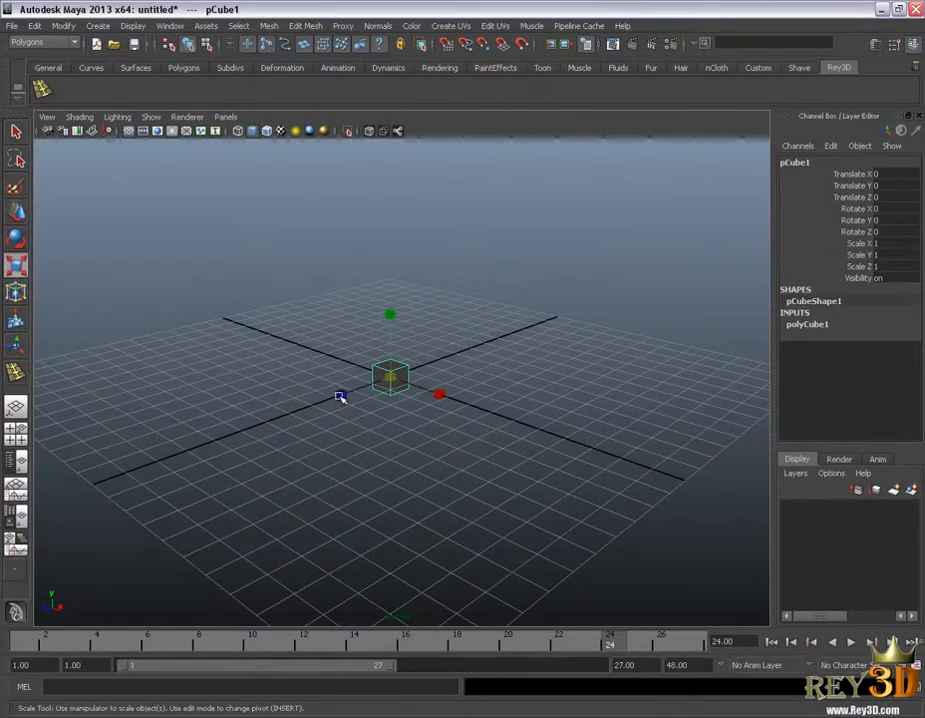
{"action": "left_click_drag", "start_coordinate": [341, 396], "coordinate": [219, 455]}
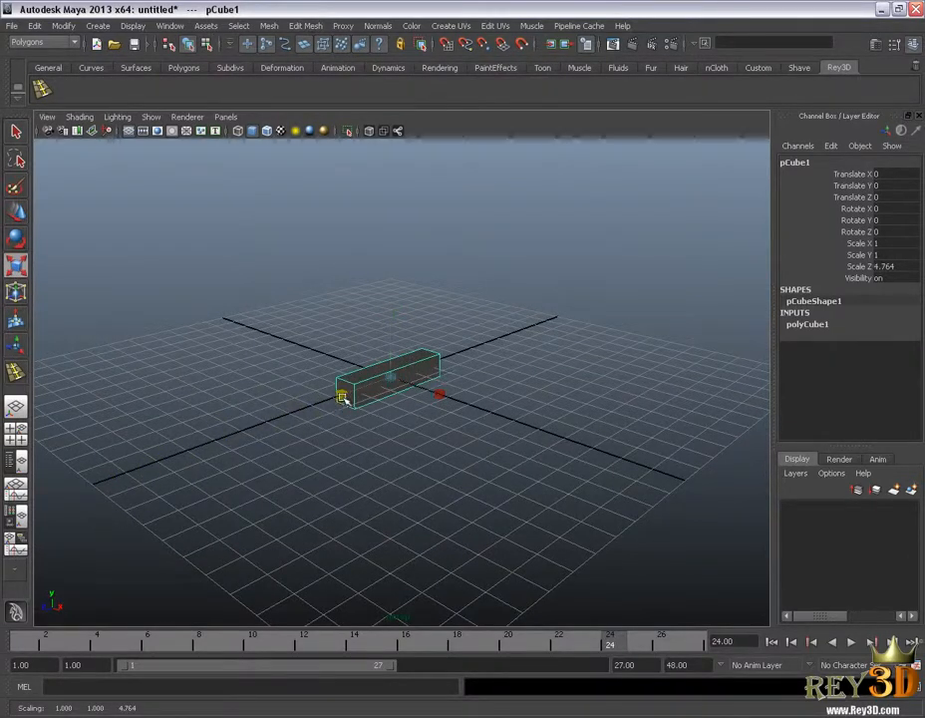
{"action": "left_click_drag", "start_coordinate": [342, 397], "coordinate": [240, 444]}
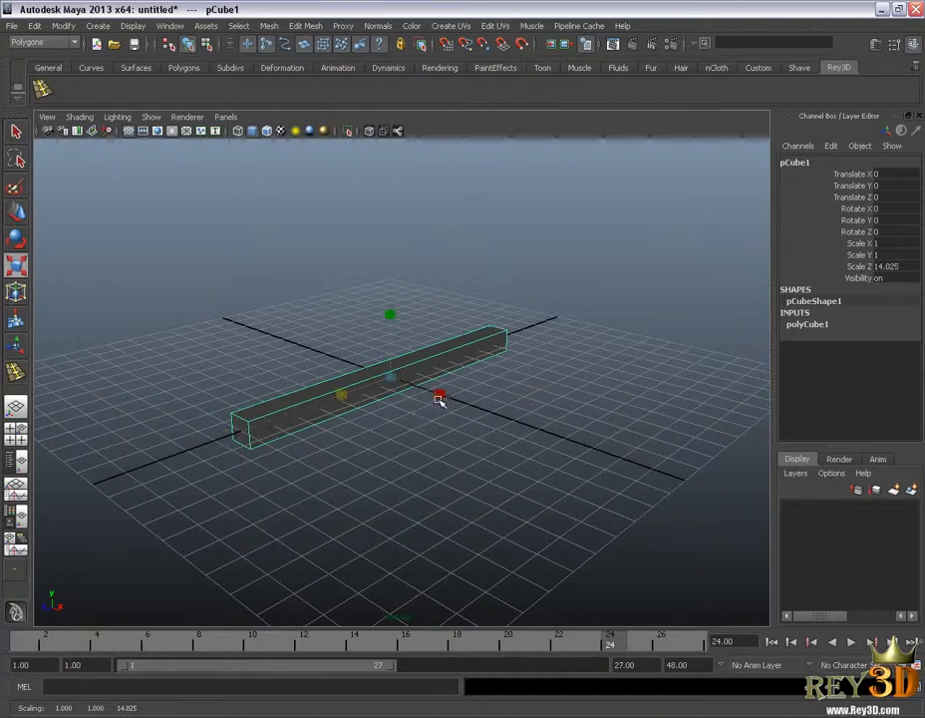
{"action": "left_click_drag", "start_coordinate": [440, 395], "coordinate": [529, 452]}
{"action": "left_click_drag", "start_coordinate": [442, 395], "coordinate": [463, 430]}
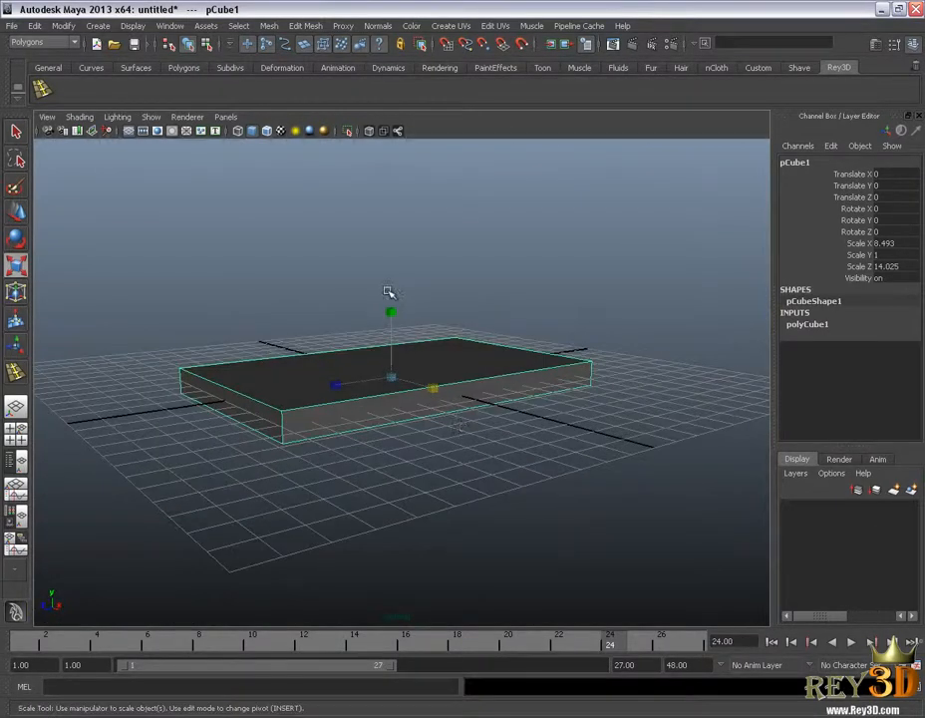
{"action": "left_click_drag", "start_coordinate": [390, 312], "coordinate": [386, 355]}
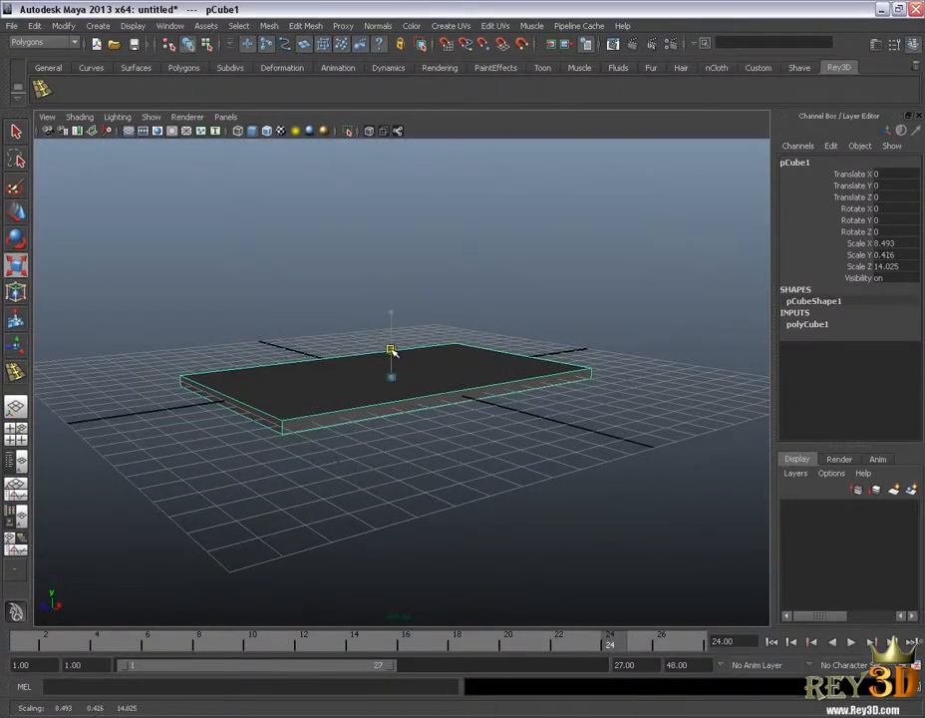
Raise the slab above the grid to a Translate Y of about 5.57.
{"action": "left_click_drag", "start_coordinate": [446, 392], "coordinate": [133, 321], "text": "alt"}
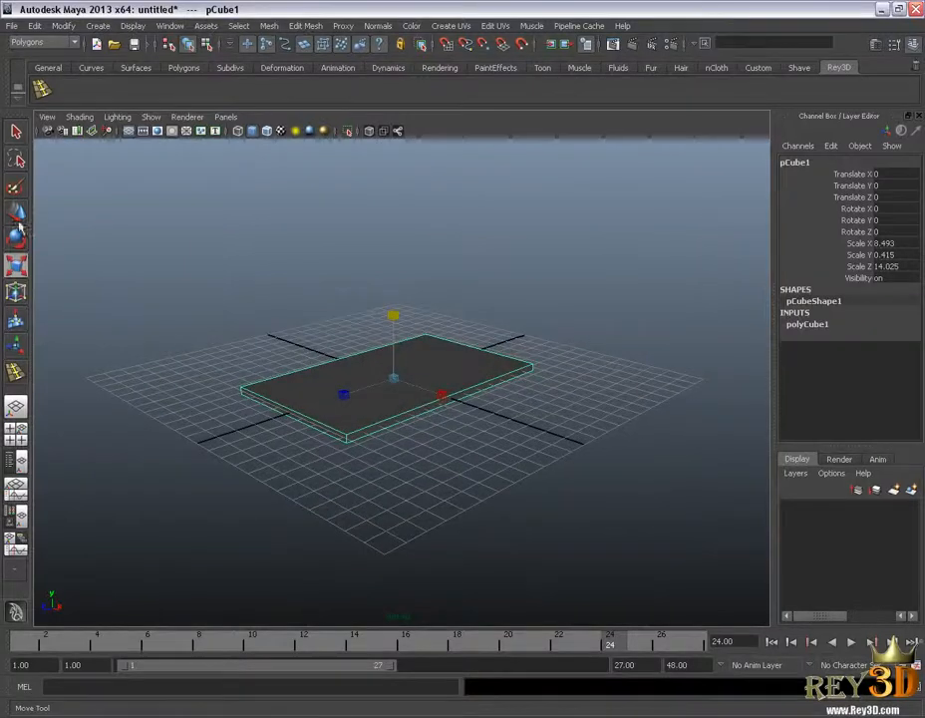
{"action": "key", "text": "w"}
{"action": "left_click_drag", "start_coordinate": [394, 331], "coordinate": [469, 314]}
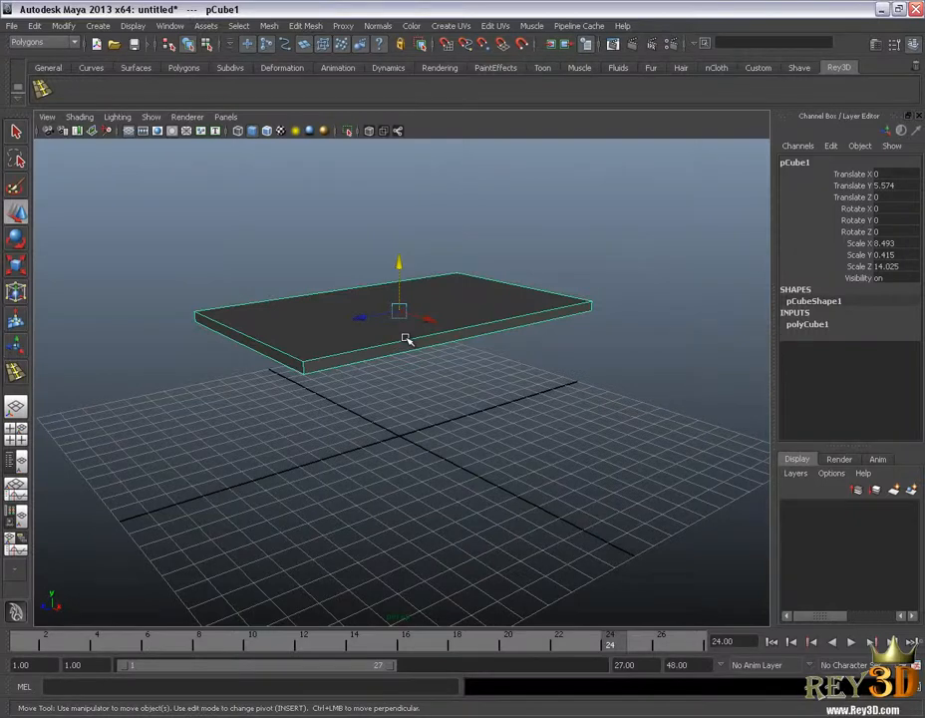
{"action": "mouse_move", "coordinate": [406, 339]}
{"action": "right_mouse_down", "text": "alt"}
{"action": "mouse_move", "coordinate": [459, 367]}
{"action": "mouse_move", "coordinate": [422, 341]}
{"action": "right_mouse_up", "text": "alt"}
{"action": "middle_click_drag", "start_coordinate": [422, 341], "coordinate": [434, 364], "text": "alt"}
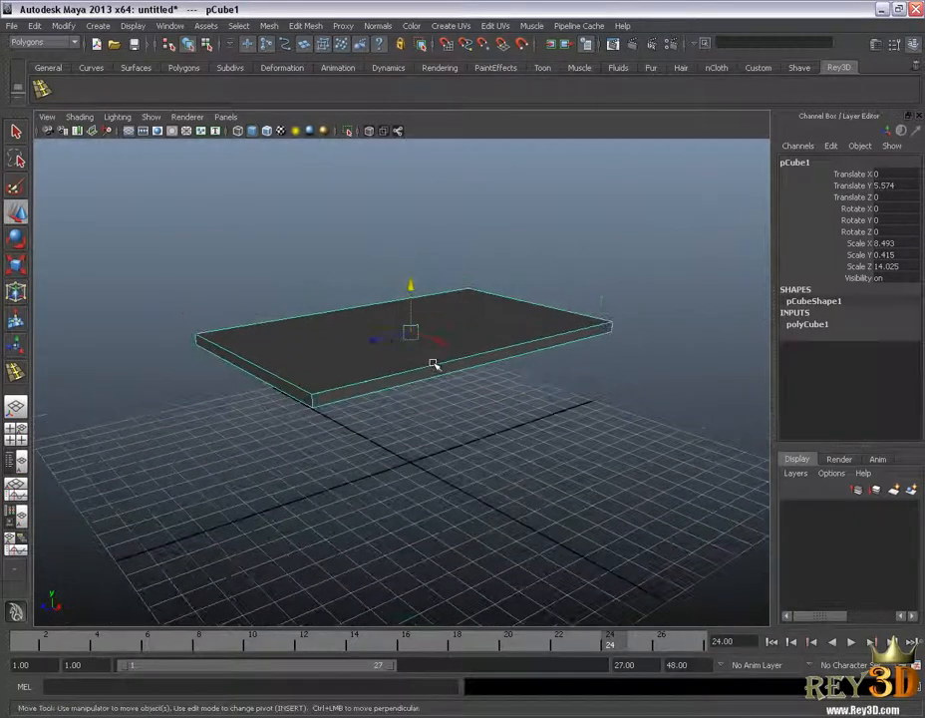
Switch the slab to vertex component mode.
{"action": "right_click", "coordinate": [471, 324]}
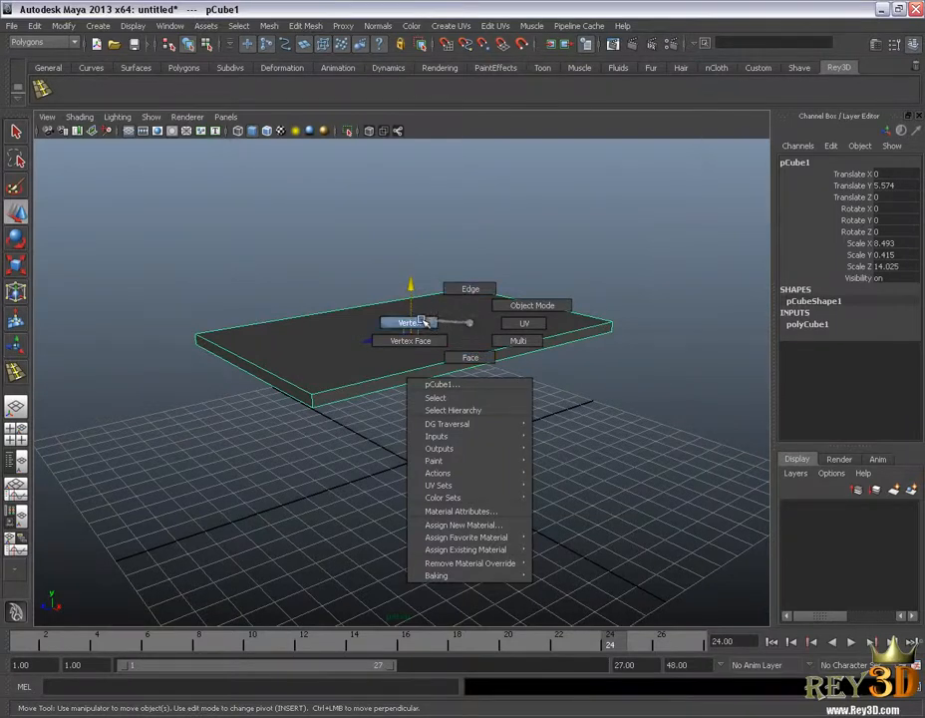
{"action": "right_click_drag", "start_coordinate": [420, 322], "coordinate": [419, 322]}
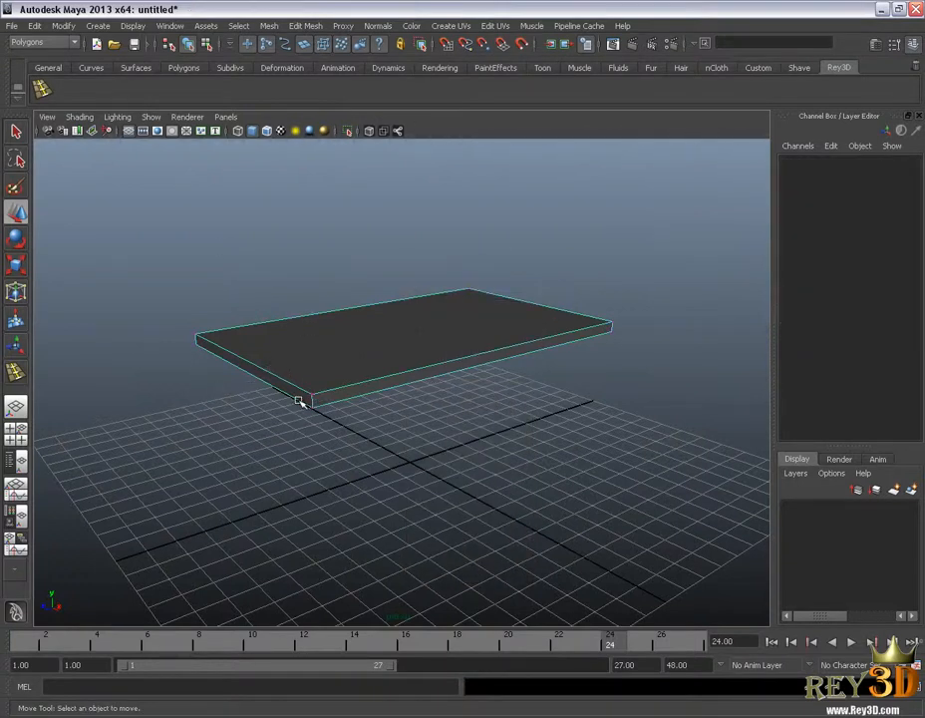
{"action": "mouse_move", "coordinate": [334, 373]}
{"action": "left_mouse_down", "text": "alt"}
{"action": "mouse_move", "coordinate": [363, 343]}
{"action": "mouse_move", "coordinate": [363, 355]}
{"action": "mouse_move", "coordinate": [329, 385]}
{"action": "left_mouse_up", "text": "alt"}
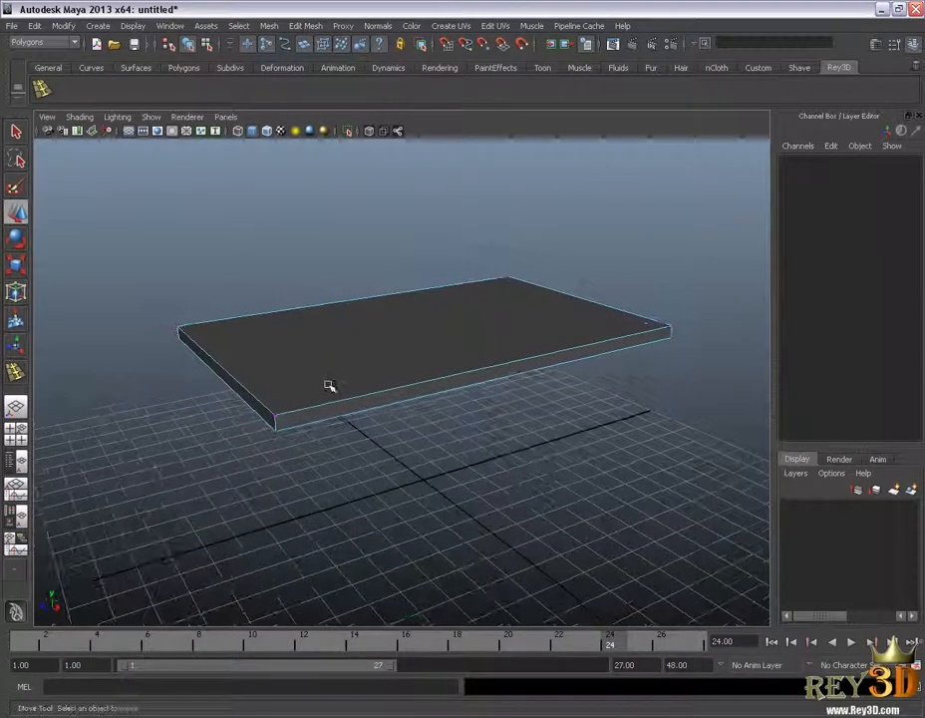
Try to raise a single top corner vertex at the slab's near end, and undo the move.
{"action": "left_click", "coordinate": [274, 415]}
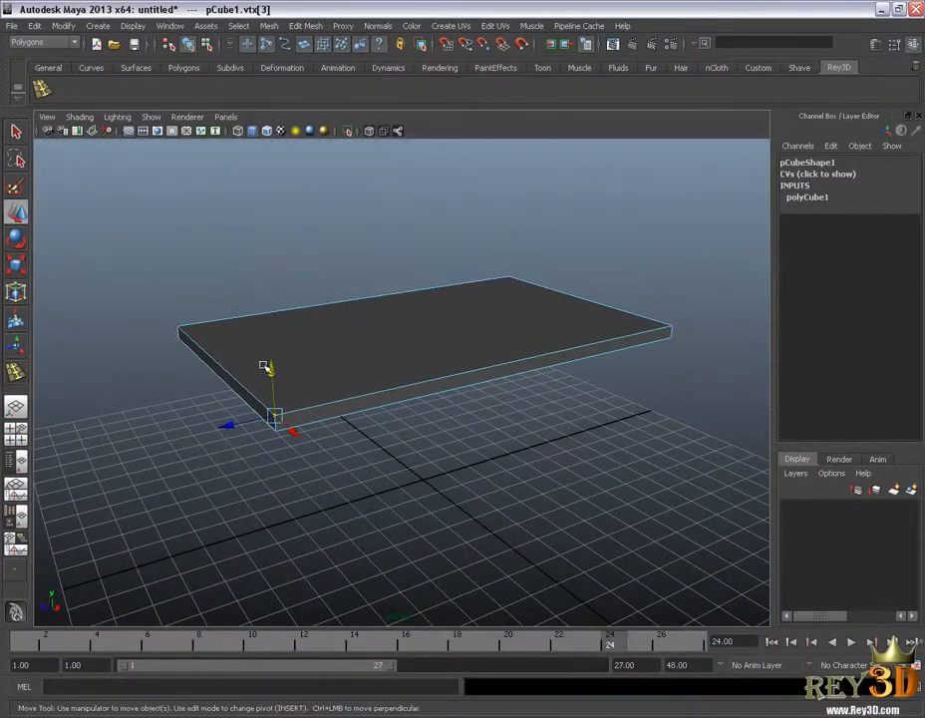
{"action": "left_click_drag", "start_coordinate": [271, 368], "coordinate": [277, 241]}
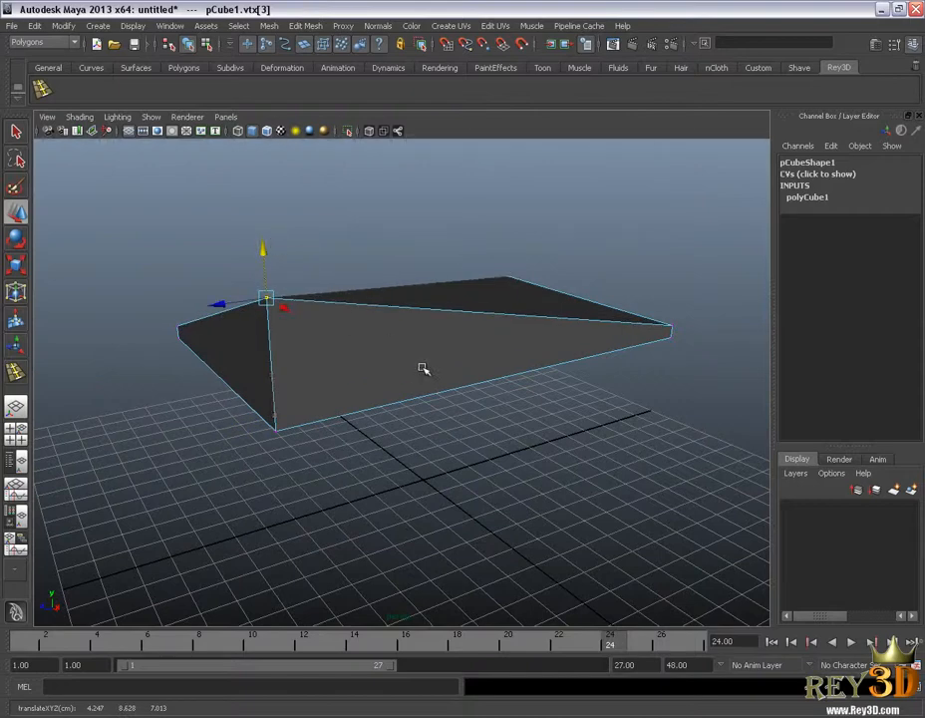
{"action": "left_click_drag", "start_coordinate": [424, 370], "coordinate": [294, 362], "text": "alt"}
{"action": "key", "text": "ctrl+z"}
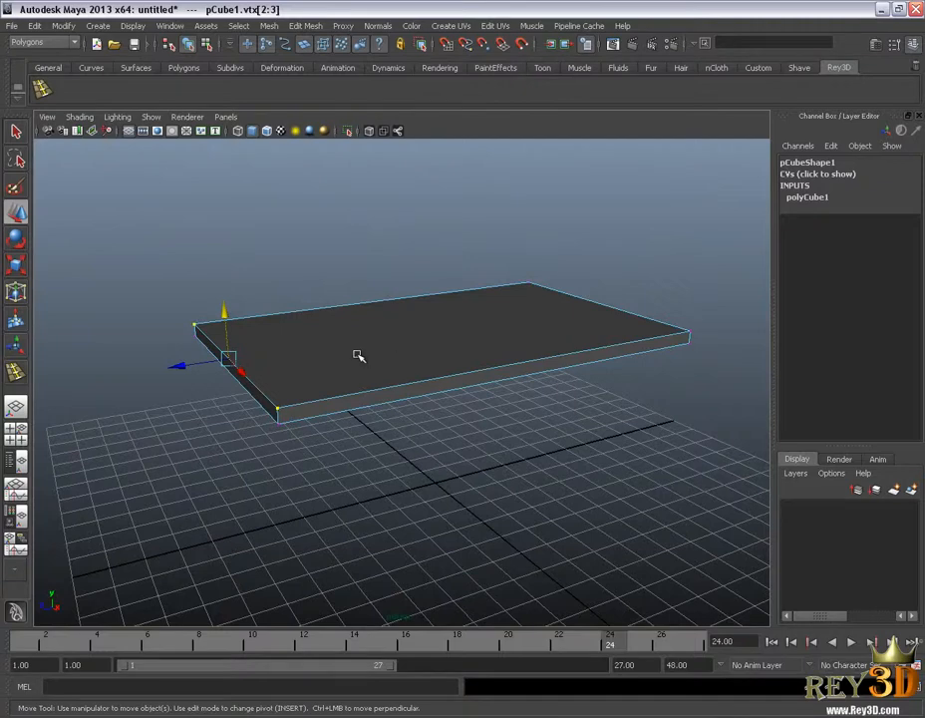
Try to raise the two top vertices at one end of the slab by about 3.93 units, and undo the move.
{"action": "left_click_drag", "start_coordinate": [359, 356], "coordinate": [324, 341], "text": "alt"}
{"action": "left_click_drag", "start_coordinate": [211, 288], "coordinate": [371, 260], "text": "alt"}
{"action": "mouse_move", "coordinate": [435, 289]}
{"action": "right_mouse_down", "text": "alt"}
{"action": "mouse_move", "coordinate": [380, 253]}
{"action": "mouse_move", "coordinate": [442, 292]}
{"action": "right_mouse_up", "text": "alt"}
{"action": "middle_click_drag", "start_coordinate": [442, 292], "coordinate": [399, 319], "text": "alt"}
{"action": "left_click_drag", "start_coordinate": [399, 318], "coordinate": [372, 299], "text": "alt"}
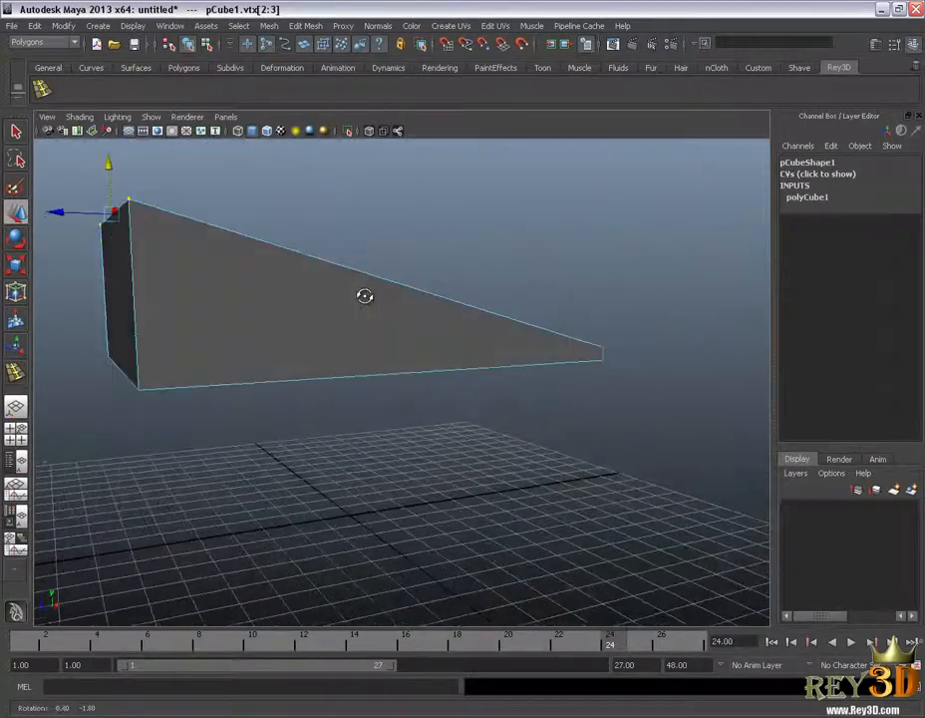
{"action": "key", "text": "ctrl+z"}
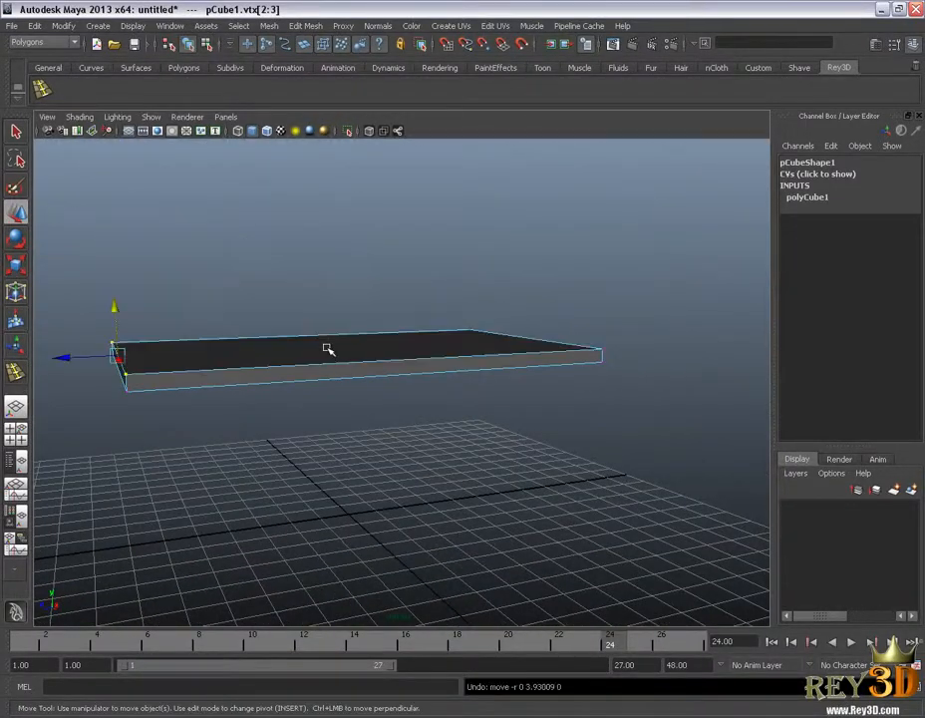
Try to adjust the slab's four top vertices together, and clear the vertex selection.
{"action": "left_click_drag", "start_coordinate": [325, 349], "coordinate": [422, 370], "text": "alt"}
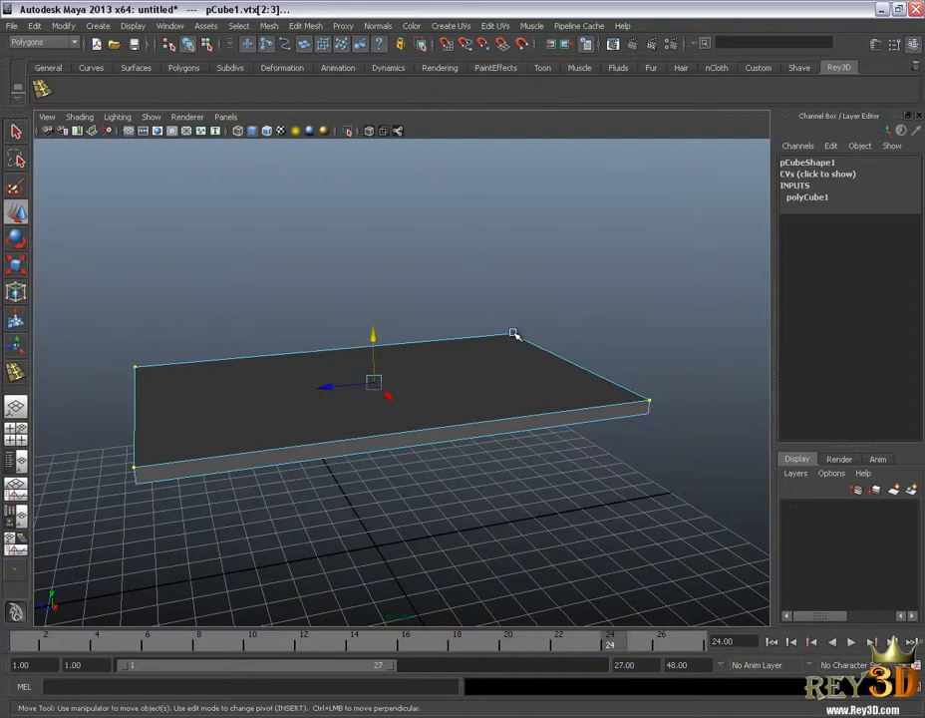
{"action": "left_click_drag", "start_coordinate": [512, 336], "coordinate": [330, 373], "text": "alt"}
{"action": "key", "text": "z"}
{"action": "middle_click_drag", "start_coordinate": [329, 396], "coordinate": [384, 387], "text": "alt"}
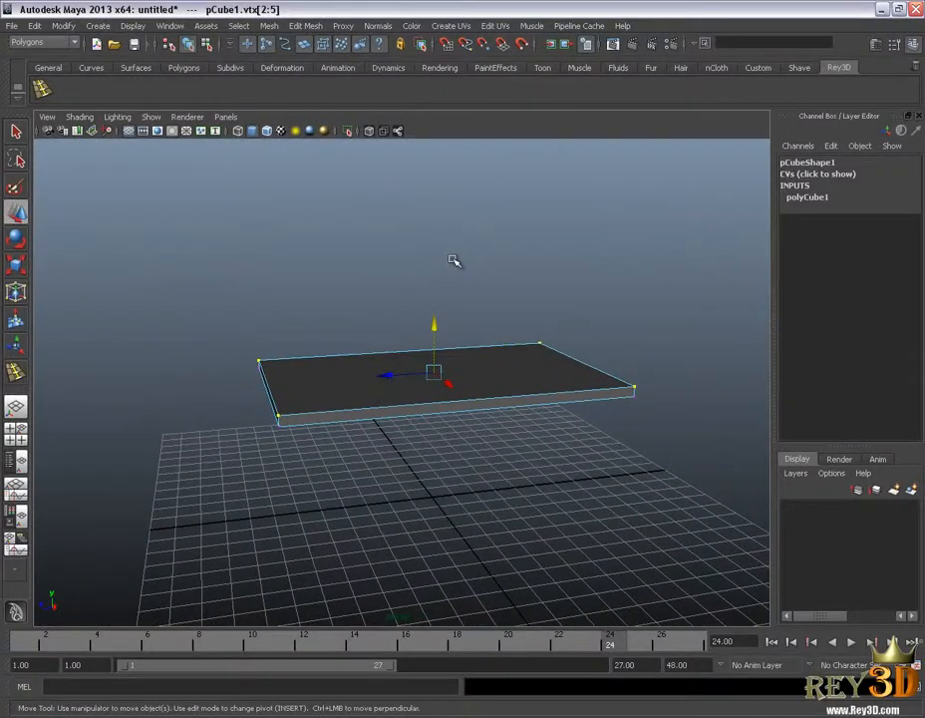
{"action": "left_click", "coordinate": [454, 262]}
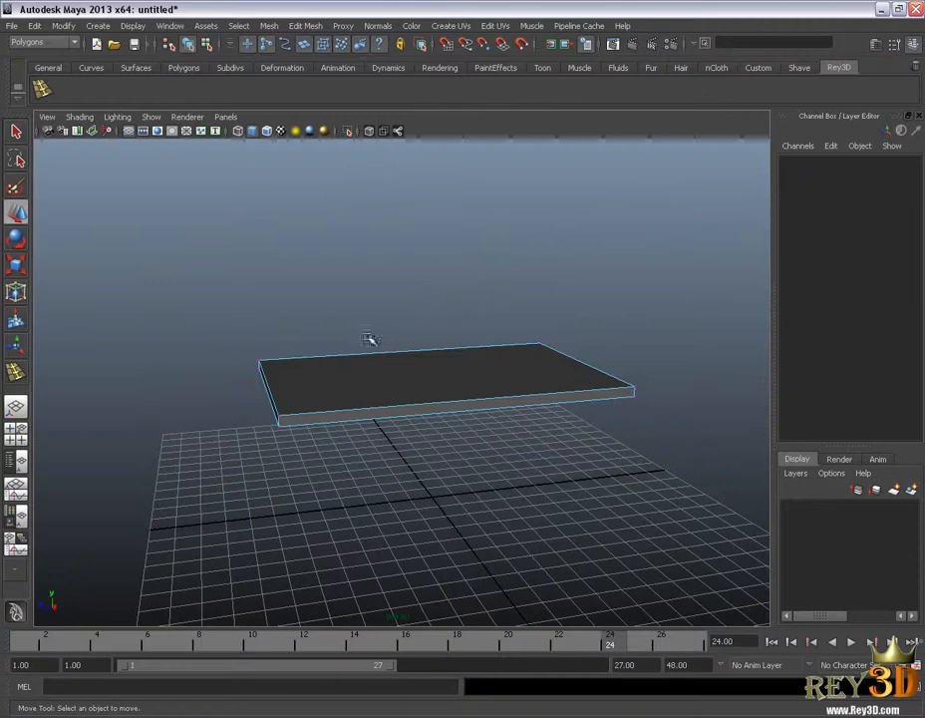
Select the four vertices at one end of the slab, check them in wireframe display, and return to shaded display.
{"action": "left_click_drag", "start_coordinate": [370, 341], "coordinate": [337, 355], "text": "alt"}
{"action": "left_click_drag", "start_coordinate": [176, 293], "coordinate": [311, 505]}
{"action": "mouse_move", "coordinate": [469, 303]}
{"action": "left_mouse_down", "text": "alt"}
{"action": "mouse_move", "coordinate": [571, 283]}
{"action": "mouse_move", "coordinate": [602, 252]}
{"action": "mouse_move", "coordinate": [428, 316]}
{"action": "mouse_move", "coordinate": [473, 311]}
{"action": "left_mouse_up", "text": "alt"}
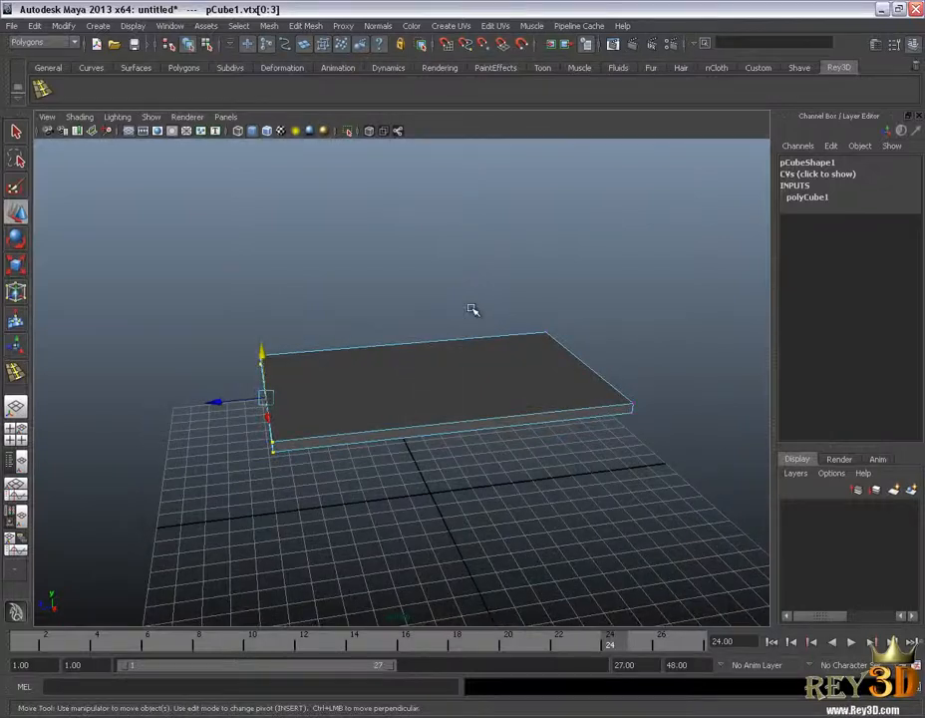
{"action": "key", "text": "4"}
{"action": "left_click_drag", "start_coordinate": [420, 432], "coordinate": [314, 295], "text": "alt"}
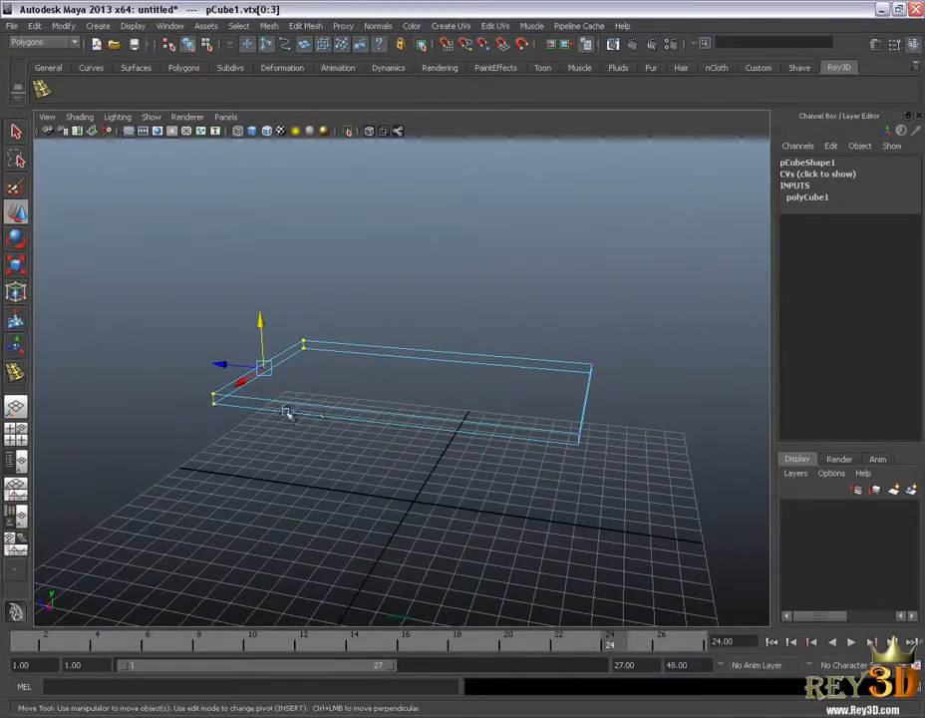
{"action": "mouse_move", "coordinate": [287, 413]}
{"action": "left_mouse_down", "text": "alt"}
{"action": "mouse_move", "coordinate": [434, 413]}
{"action": "mouse_move", "coordinate": [397, 390]}
{"action": "mouse_move", "coordinate": [442, 411]}
{"action": "left_mouse_up", "text": "alt"}
{"action": "key", "text": "5"}
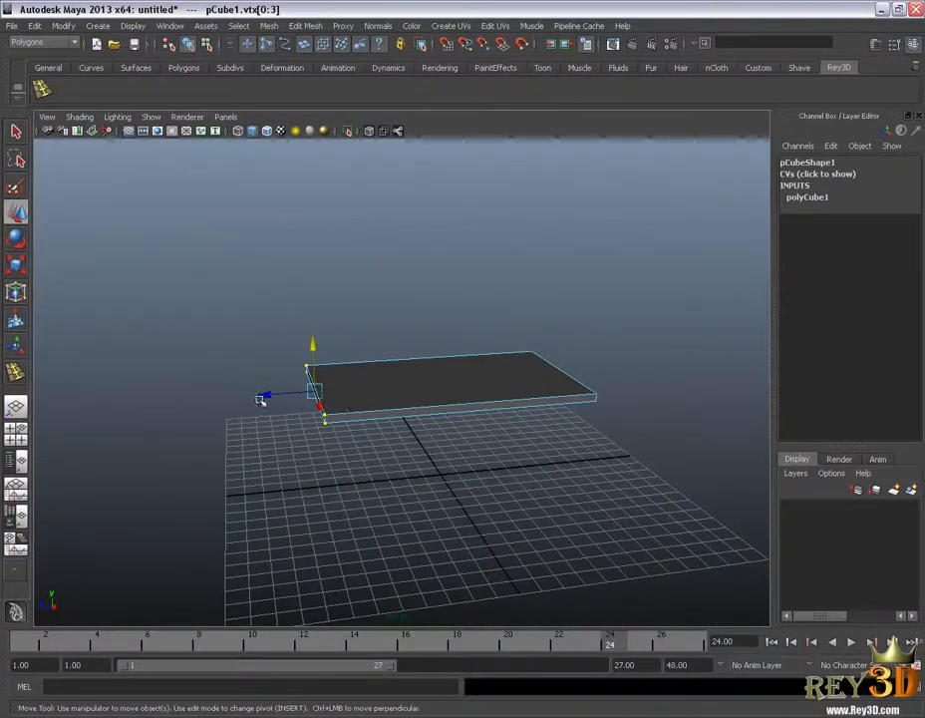
Try to lengthen the slab by moving the four selected end vertices outward along Z to about 15.8.
{"action": "left_click_drag", "start_coordinate": [262, 395], "coordinate": [75, 409]}
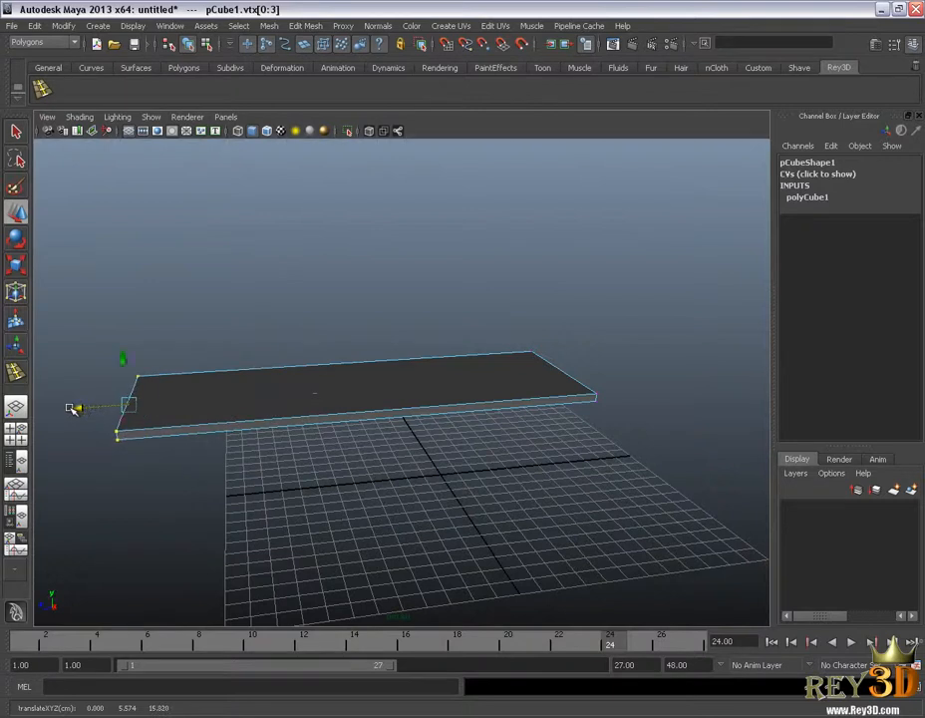
{"action": "left_click_drag", "start_coordinate": [384, 384], "coordinate": [465, 368], "text": "alt"}
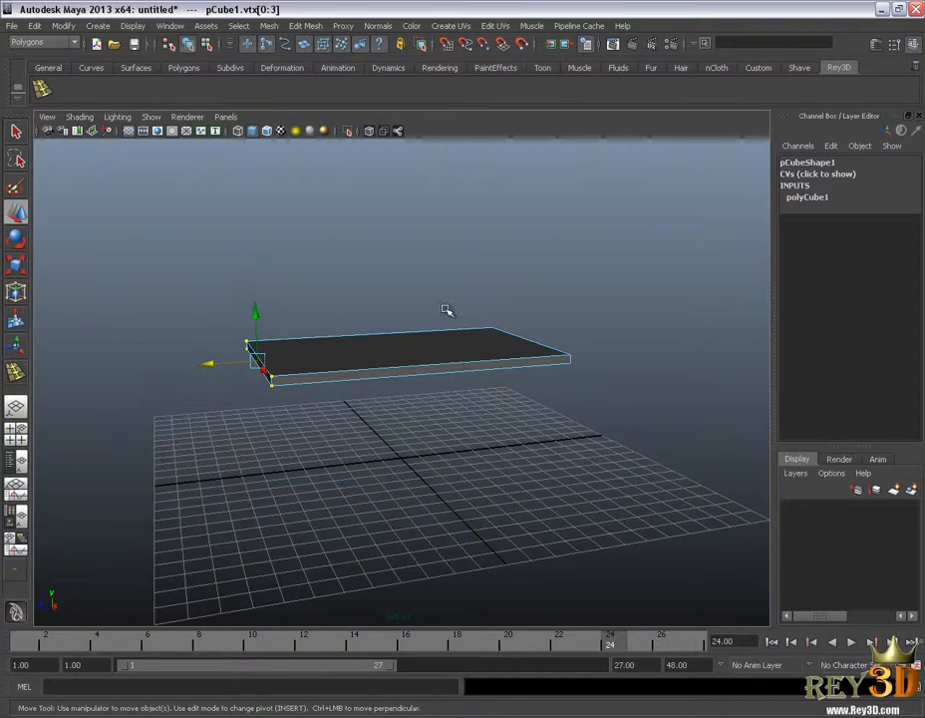
{"action": "mouse_move", "coordinate": [448, 311]}
{"action": "left_mouse_down", "text": "alt"}
{"action": "mouse_move", "coordinate": [448, 330]}
{"action": "mouse_move", "coordinate": [442, 307]}
{"action": "left_mouse_up", "text": "alt"}
{"action": "right_click_drag", "start_coordinate": [442, 308], "coordinate": [399, 370], "text": "alt"}
Switch the slab to face component mode and clear the current selection.
{"action": "right_click", "coordinate": [416, 346]}
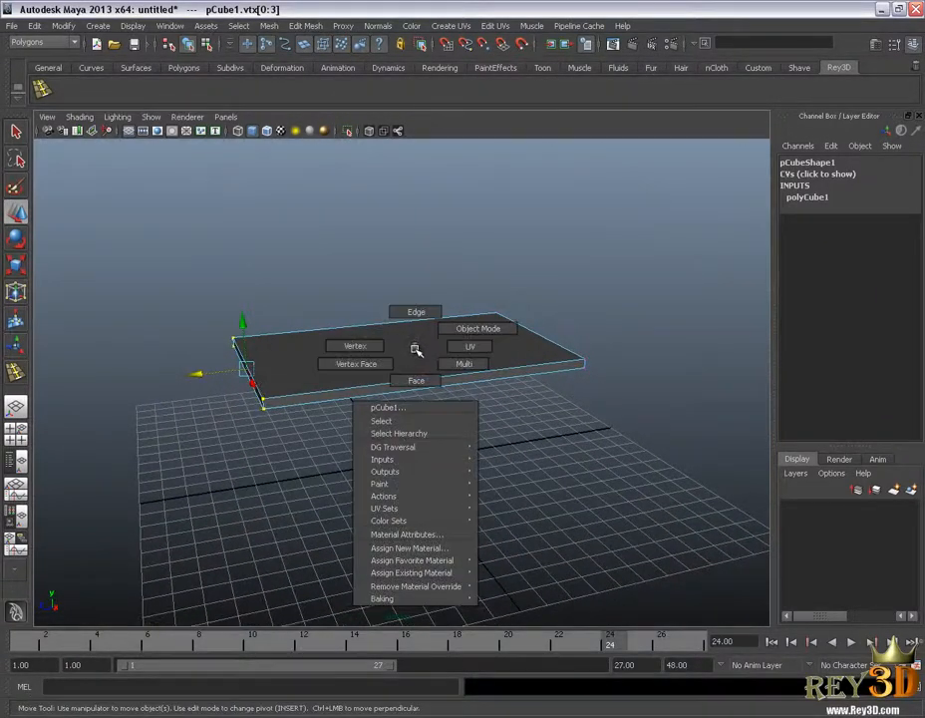
{"action": "left_click", "coordinate": [416, 379]}
{"action": "left_click_drag", "start_coordinate": [413, 355], "coordinate": [424, 351], "text": "alt"}
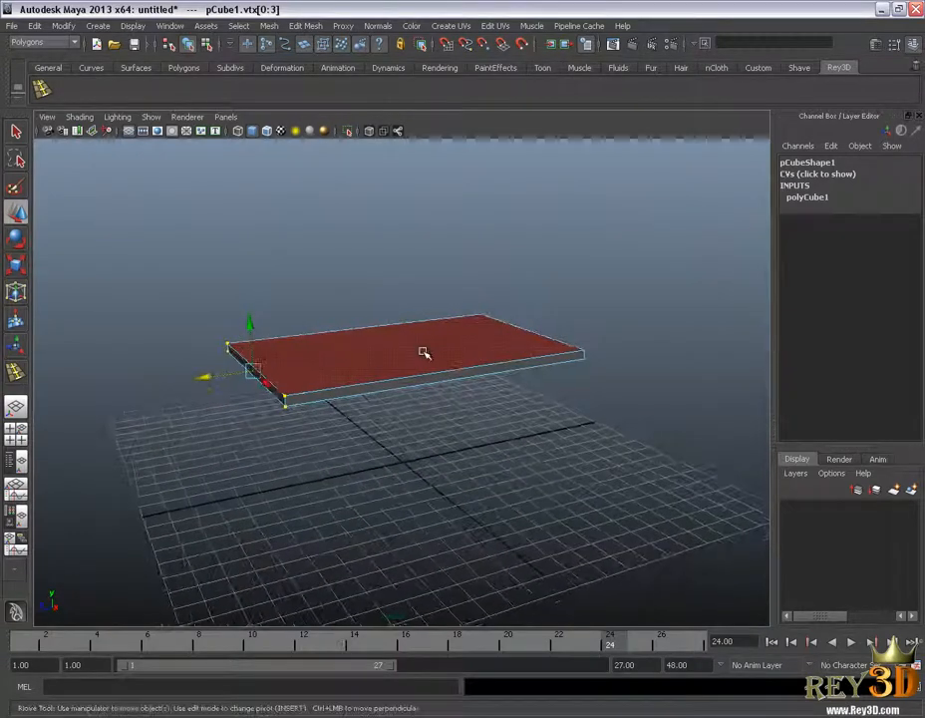
{"action": "left_click", "coordinate": [456, 249]}
{"action": "left_click_drag", "start_coordinate": [424, 253], "coordinate": [443, 270], "text": "alt"}
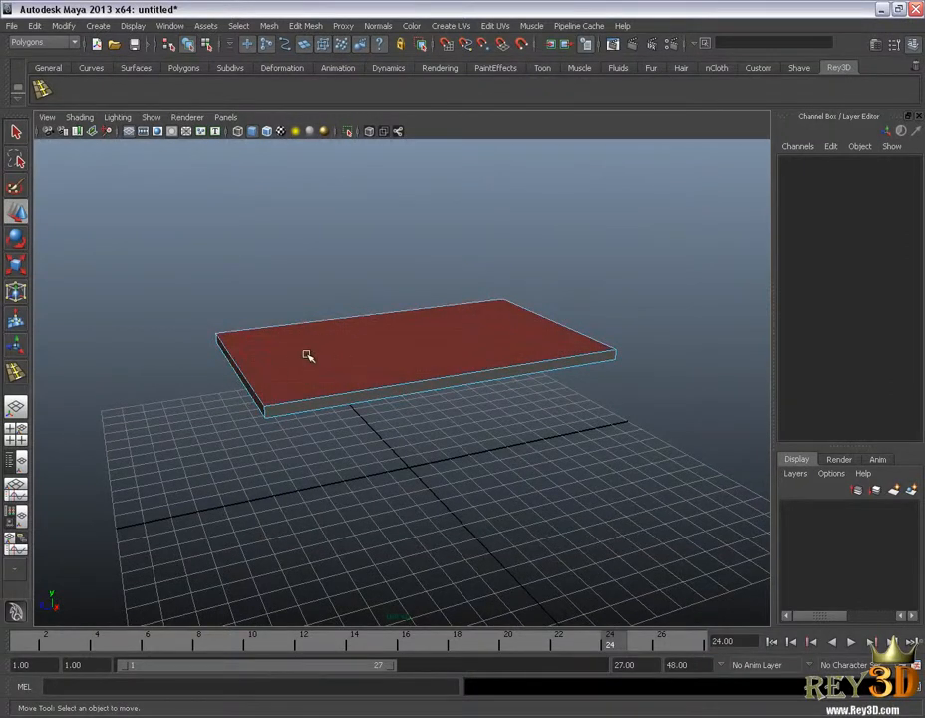
Try to lengthen the slab by moving its end face outward along Z to about 15.2.
{"action": "left_click", "coordinate": [244, 382]}
{"action": "left_click_drag", "start_coordinate": [284, 418], "coordinate": [78, 401], "text": "alt"}
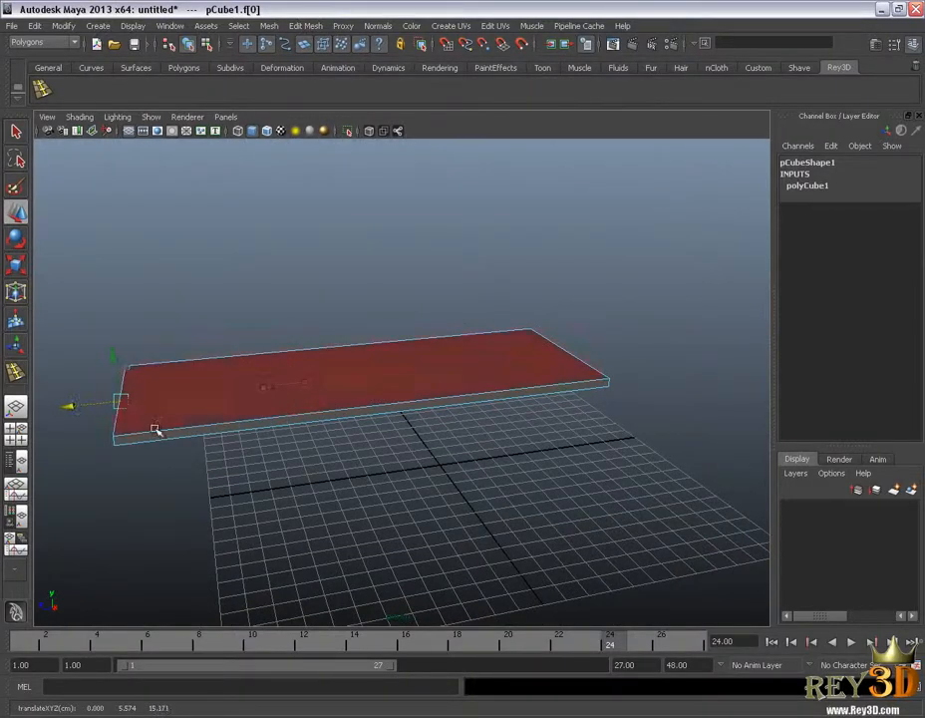
{"action": "left_click_drag", "start_coordinate": [155, 429], "coordinate": [478, 388], "text": "alt"}
Try to thicken the slab by raising its top face to a Y position of about 10.4, and undo the move.
{"action": "left_click", "coordinate": [465, 355]}
{"action": "left_click_drag", "start_coordinate": [444, 299], "coordinate": [462, 219]}
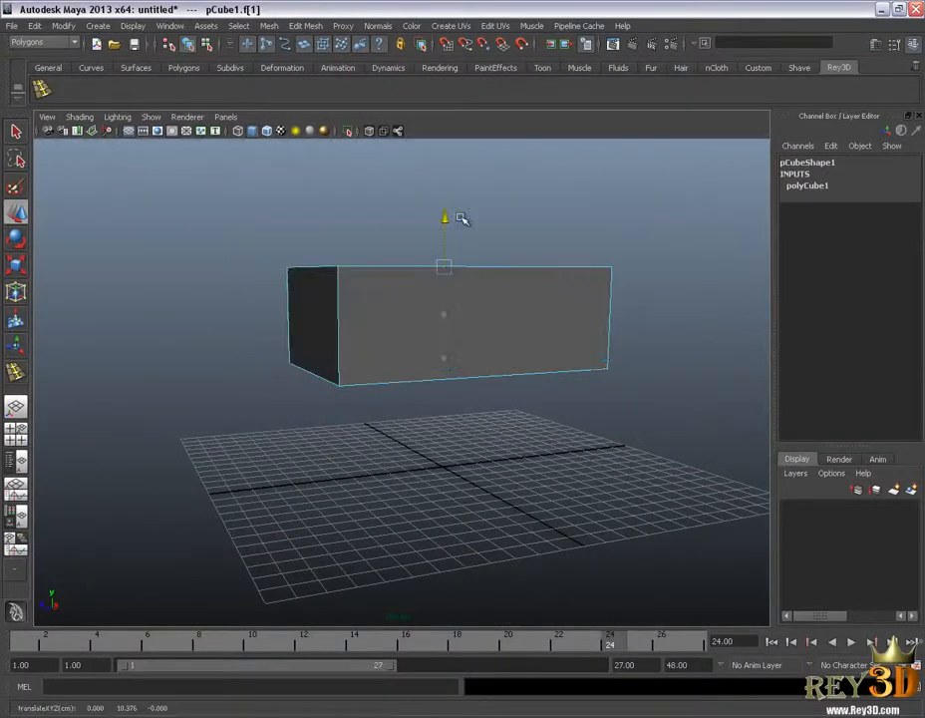
{"action": "key", "text": "ctrl+z"}
Select several of the slab's faces at once with a selection box, and reduce the selection to its narrow end face.
{"action": "left_click_drag", "start_coordinate": [585, 380], "coordinate": [479, 390], "text": "alt"}
{"action": "left_click", "coordinate": [497, 409]}
{"action": "left_click_drag", "start_coordinate": [199, 300], "coordinate": [337, 396]}
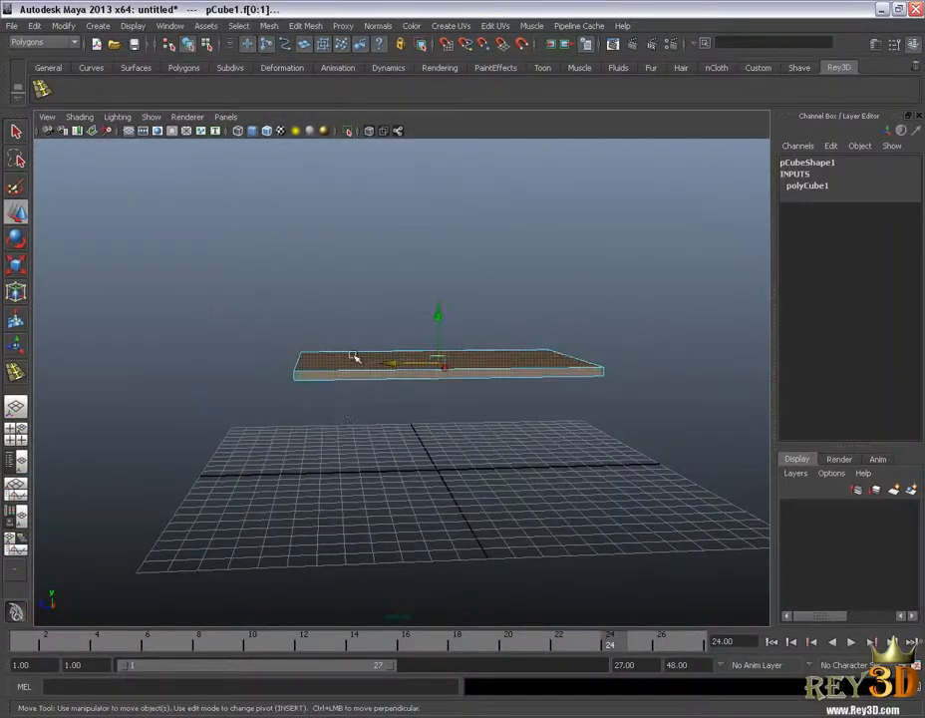
{"action": "left_click_drag", "start_coordinate": [379, 349], "coordinate": [594, 296], "text": "alt"}
{"action": "left_click", "coordinate": [365, 427]}
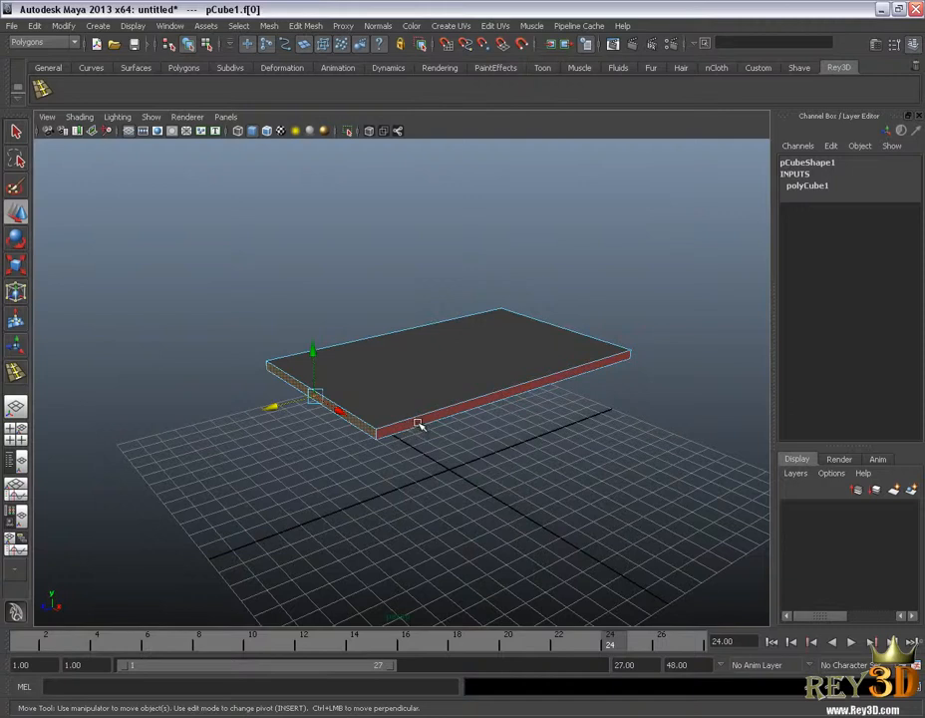
Try to move the slab's selected side faces slightly along X, and undo the move.
{"action": "left_click_drag", "start_coordinate": [510, 469], "coordinate": [481, 419], "text": "alt"}
{"action": "middle_click_drag", "start_coordinate": [482, 378], "coordinate": [526, 439]}
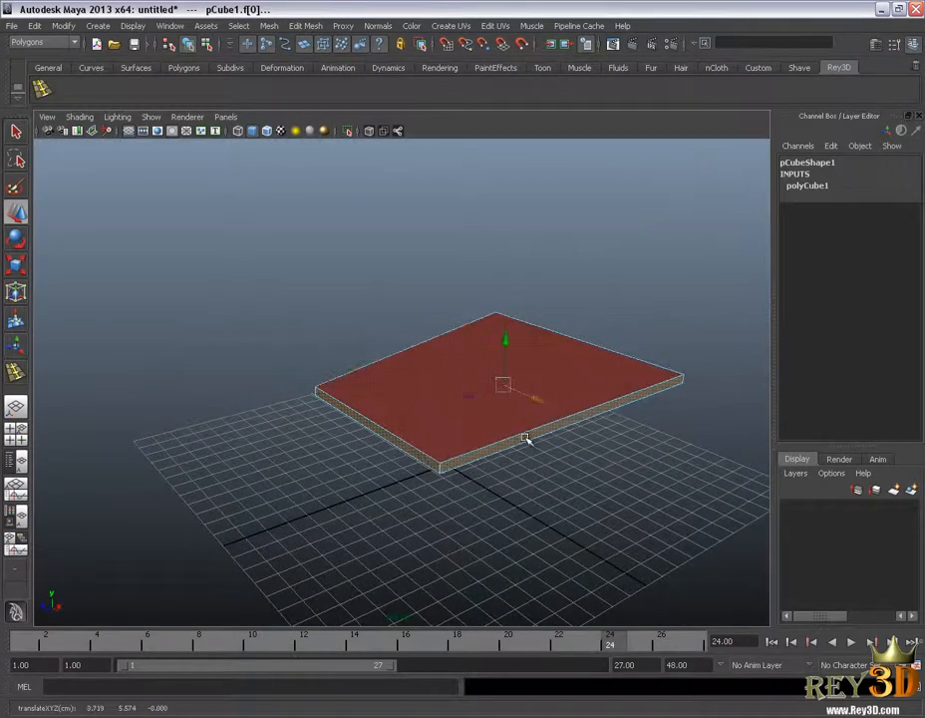
{"action": "left_click_drag", "start_coordinate": [475, 397], "coordinate": [496, 383], "text": "alt"}
{"action": "key", "text": "ctrl+z"}
Switch the slab to edge component mode, select the upper edge of its narrow end, and undo the last change.
{"action": "right_click", "coordinate": [494, 369]}
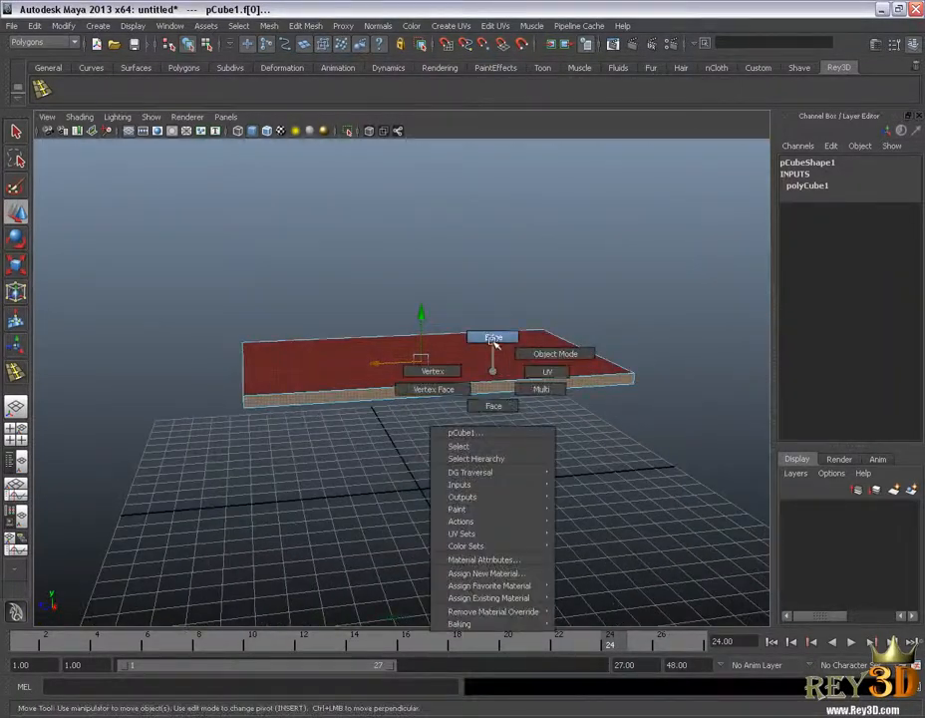
{"action": "left_click", "coordinate": [494, 339]}
{"action": "left_click_drag", "start_coordinate": [382, 384], "coordinate": [264, 189], "text": "alt"}
{"action": "left_click", "coordinate": [255, 385]}
{"action": "left_click_drag", "start_coordinate": [489, 384], "coordinate": [415, 365], "text": "alt"}
{"action": "key", "text": "ctrl+z"}
{"action": "right_click_drag", "start_coordinate": [415, 365], "coordinate": [478, 379], "text": "alt"}
{"action": "left_click_drag", "start_coordinate": [477, 379], "coordinate": [438, 391], "text": "alt"}
{"action": "right_click_drag", "start_coordinate": [414, 349], "coordinate": [441, 356], "text": "alt"}
{"action": "mouse_move", "coordinate": [441, 356]}
{"action": "middle_mouse_down", "text": "alt"}
{"action": "mouse_move", "coordinate": [448, 359]}
{"action": "mouse_move", "coordinate": [436, 361]}
{"action": "middle_mouse_up", "text": "alt"}
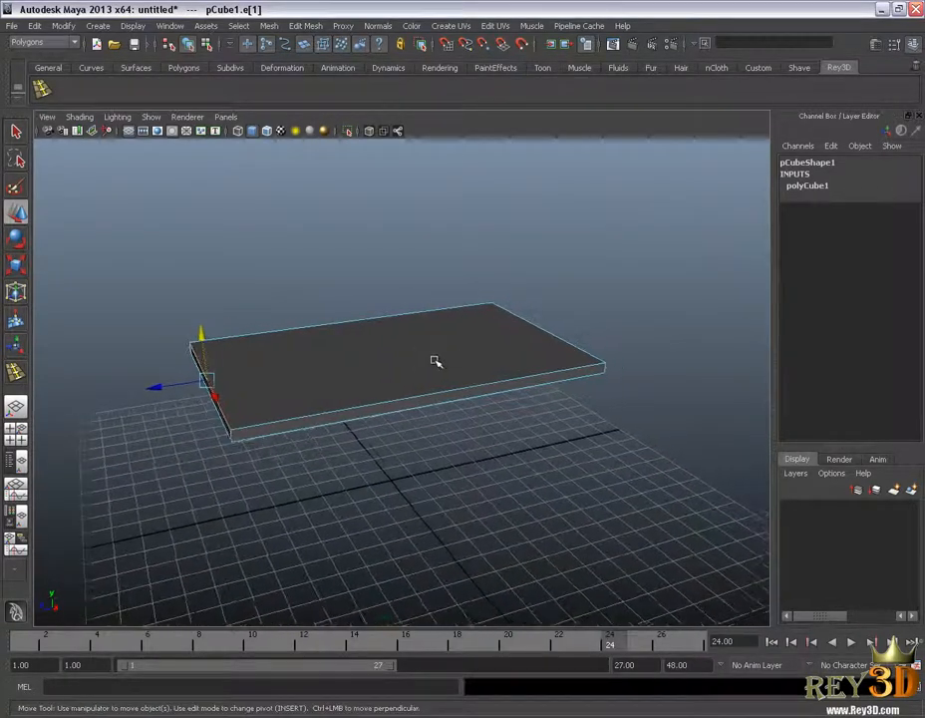
{"action": "left_click_drag", "start_coordinate": [435, 361], "coordinate": [438, 351], "text": "alt"}
{"action": "middle_click_drag", "start_coordinate": [438, 351], "coordinate": [449, 352], "text": "alt"}
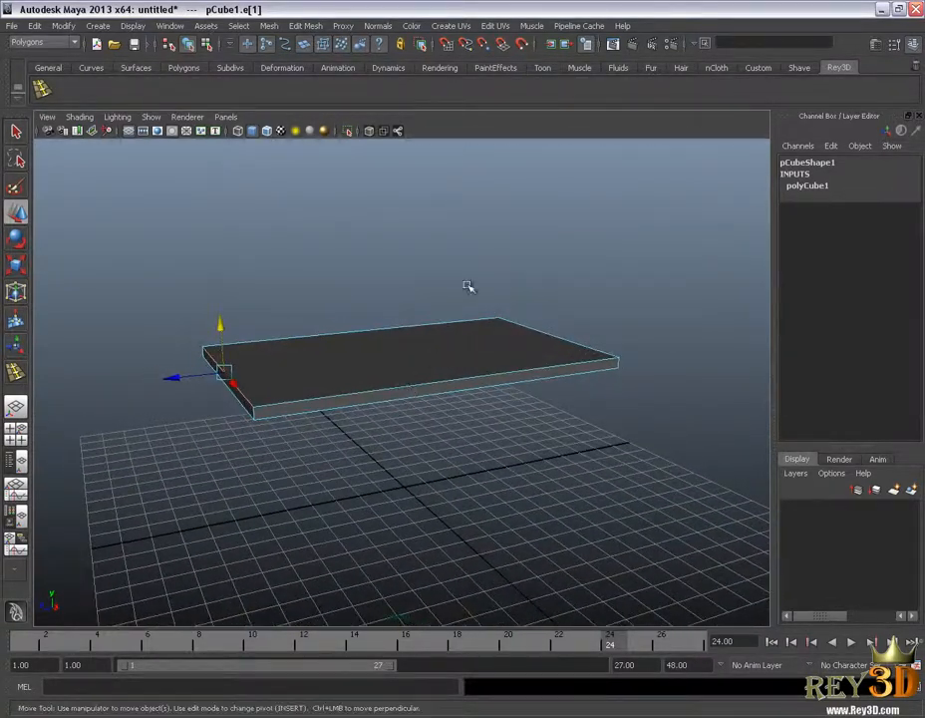
Return the slab to object mode and select it as a whole object.
{"action": "right_click", "coordinate": [431, 348]}
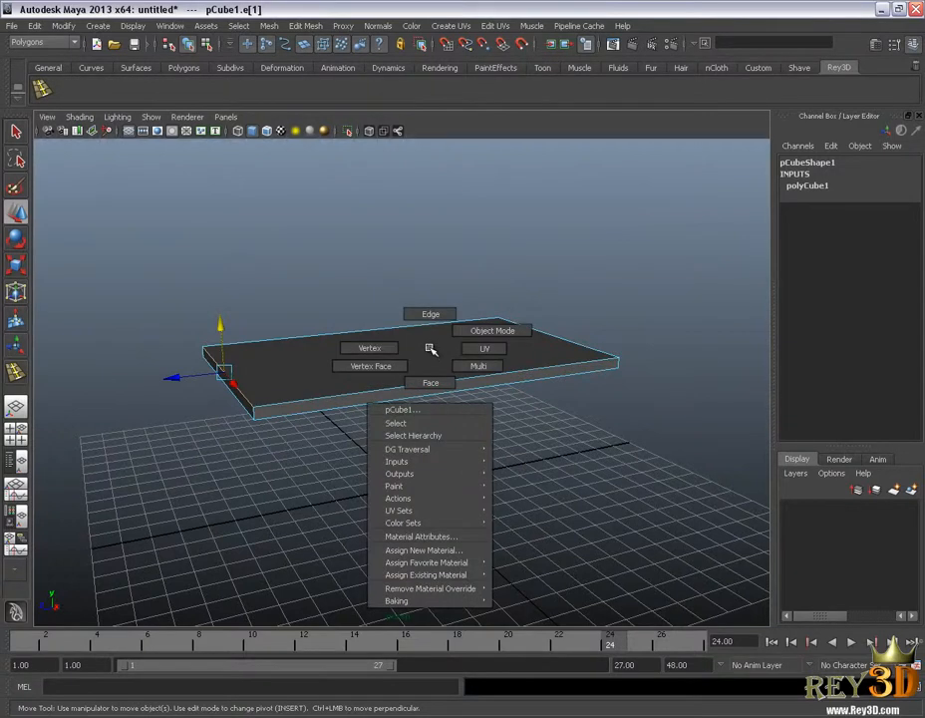
{"action": "right_click_drag", "start_coordinate": [430, 348], "coordinate": [495, 333]}
{"action": "left_click", "coordinate": [568, 254]}
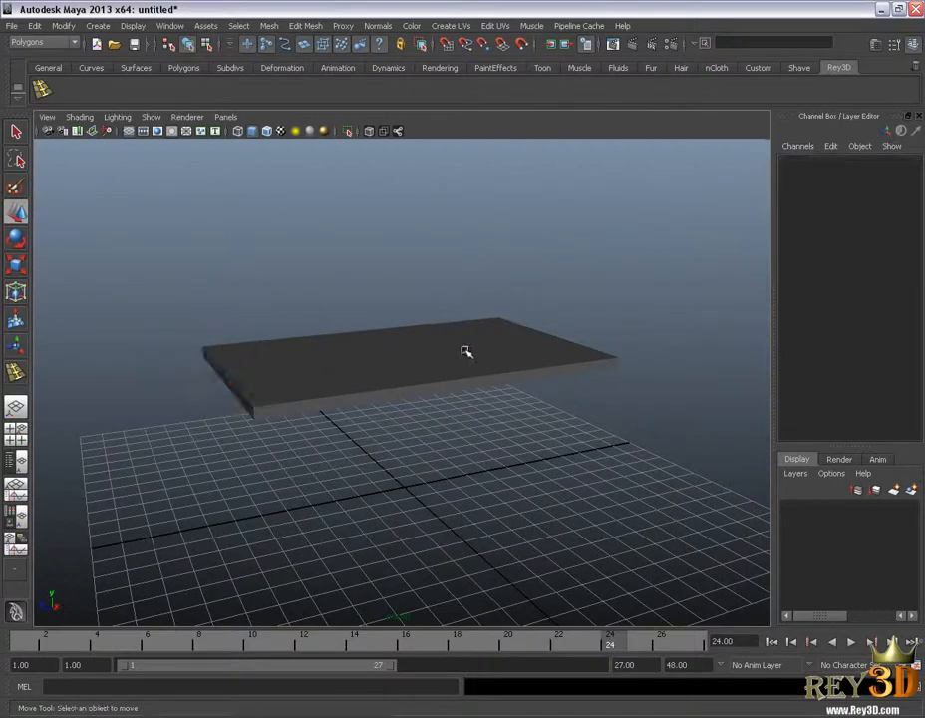
{"action": "left_click", "coordinate": [466, 351]}
{"action": "right_click_drag", "start_coordinate": [452, 448], "coordinate": [429, 441], "text": "alt"}
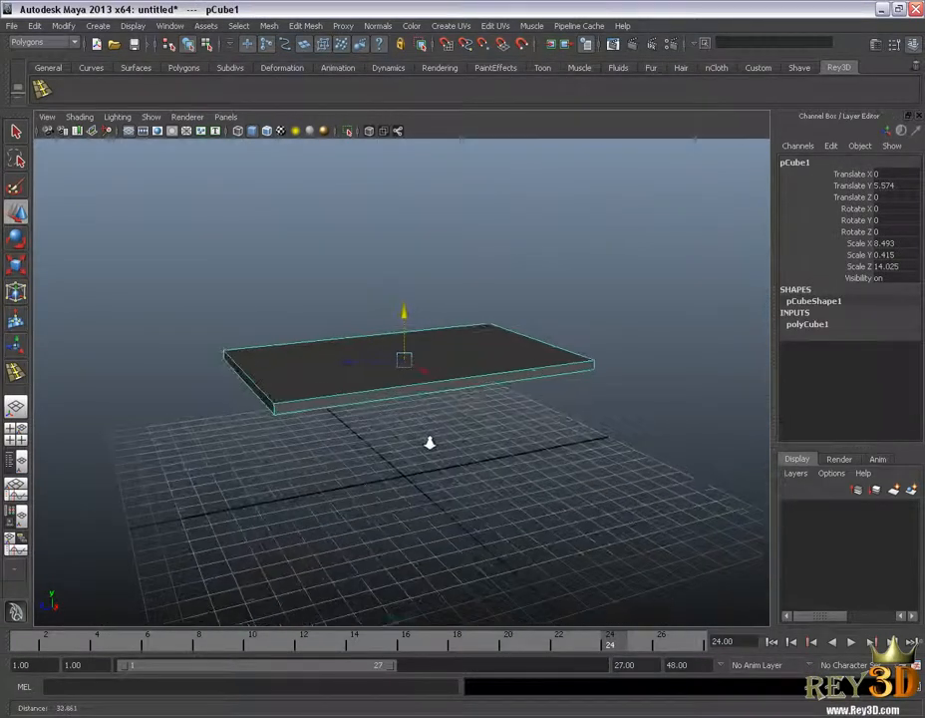
Deselect the slab, select it once more as an object, and clear the selection.
{"action": "left_click", "coordinate": [565, 332]}
{"action": "right_click_drag", "start_coordinate": [586, 384], "coordinate": [487, 392], "text": "alt"}
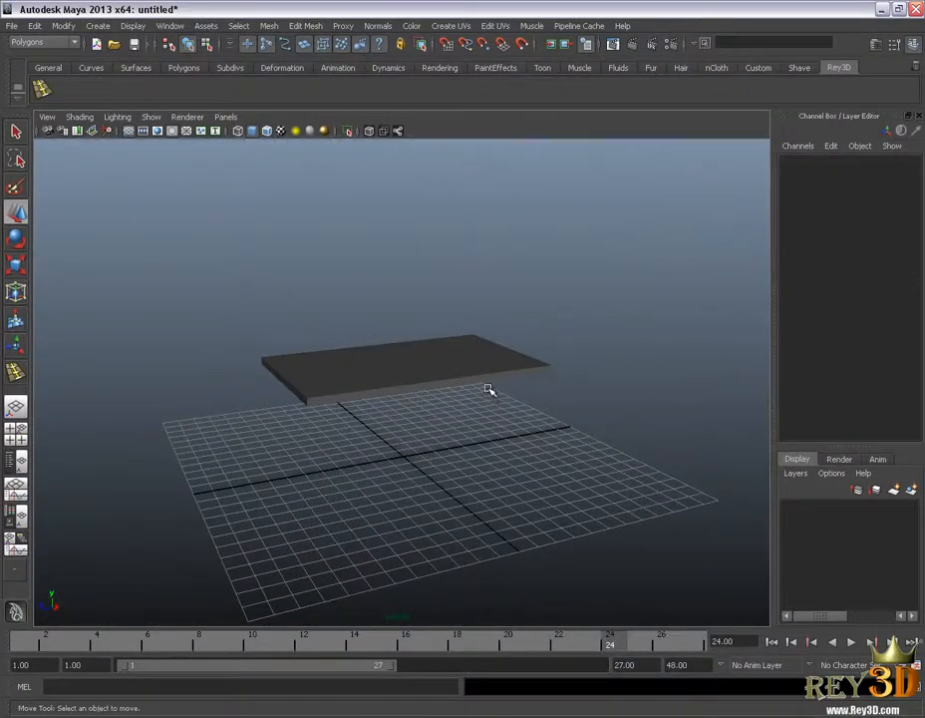
{"action": "middle_click_drag", "start_coordinate": [499, 385], "coordinate": [511, 376], "text": "alt"}
{"action": "right_click_drag", "start_coordinate": [479, 355], "coordinate": [522, 382], "text": "alt"}
{"action": "middle_click_drag", "start_coordinate": [523, 382], "coordinate": [507, 378], "text": "alt"}
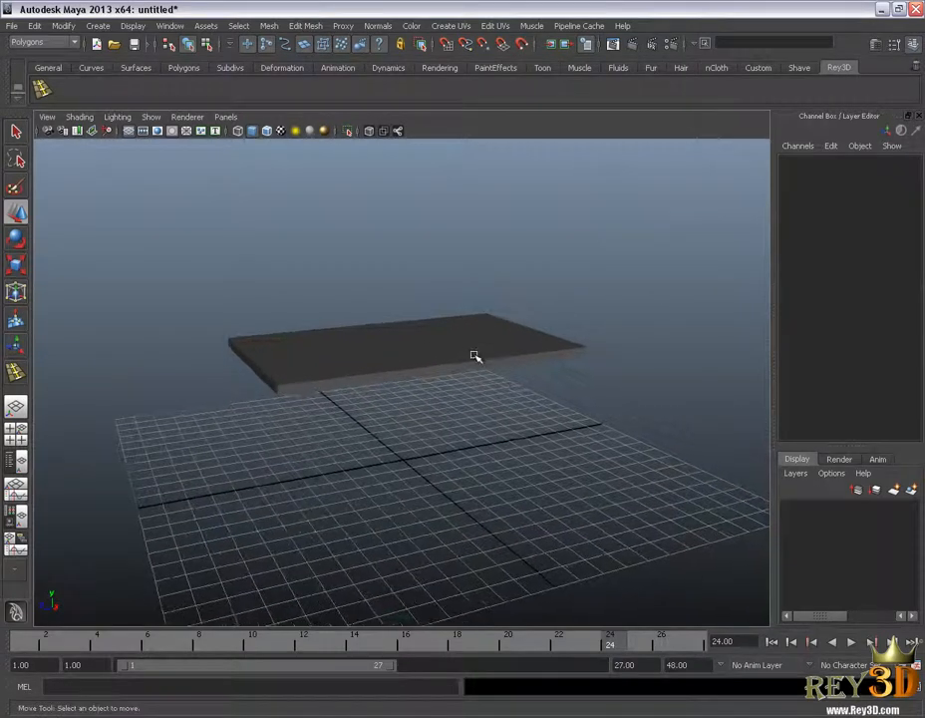
{"action": "left_click", "coordinate": [475, 357]}
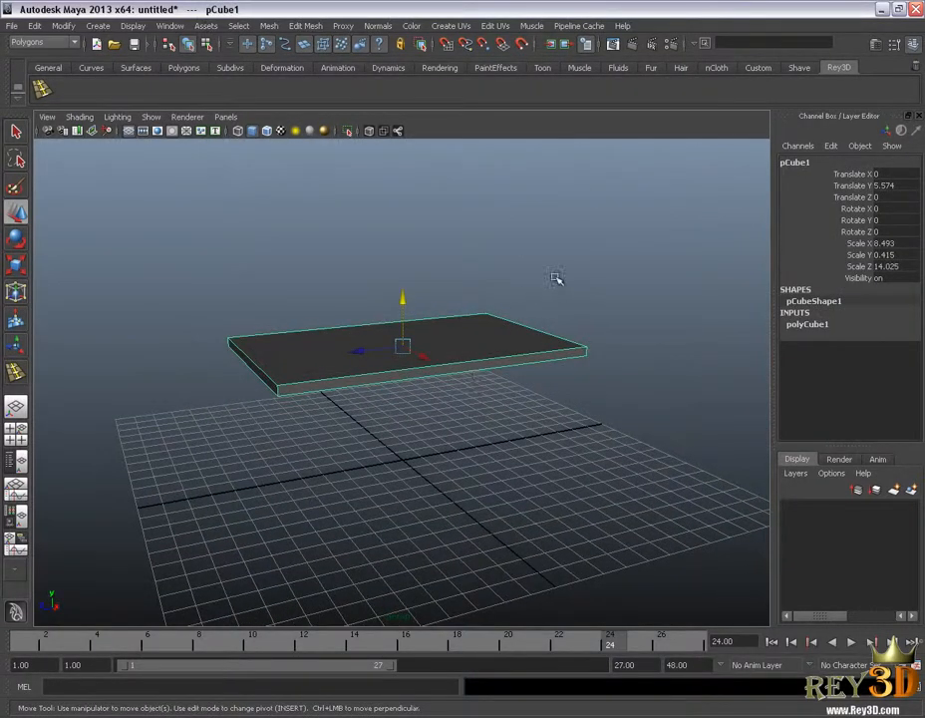
{"action": "left_click", "coordinate": [619, 238]}
Switch the slab to vertex component mode and box-select the four vertices of its narrow end.
{"action": "right_click", "coordinate": [444, 344]}
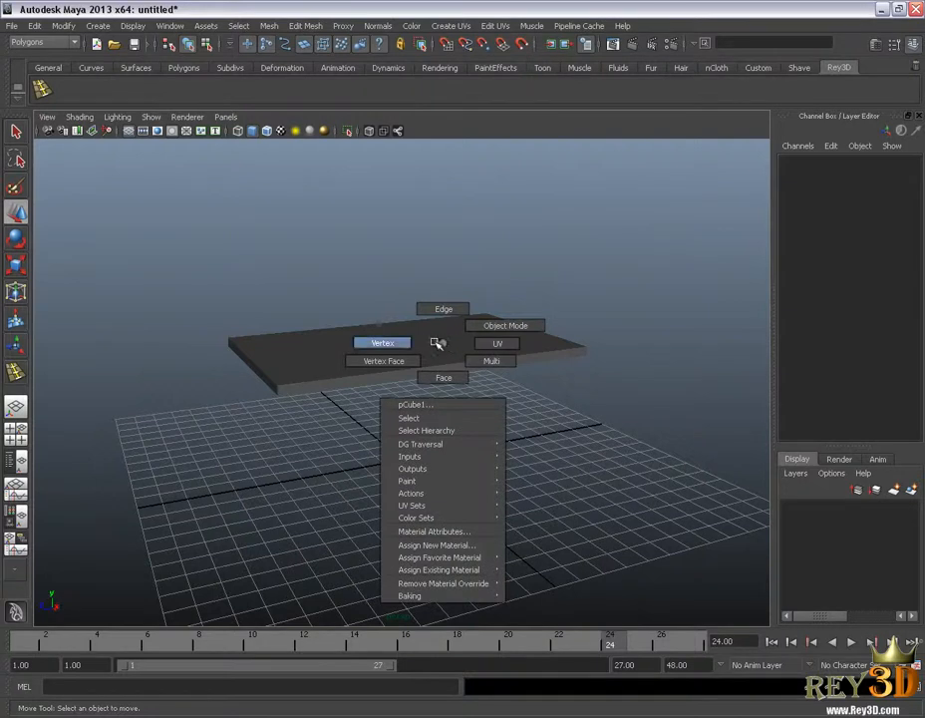
{"action": "left_click", "coordinate": [404, 343]}
{"action": "left_click_drag", "start_coordinate": [198, 313], "coordinate": [329, 409]}
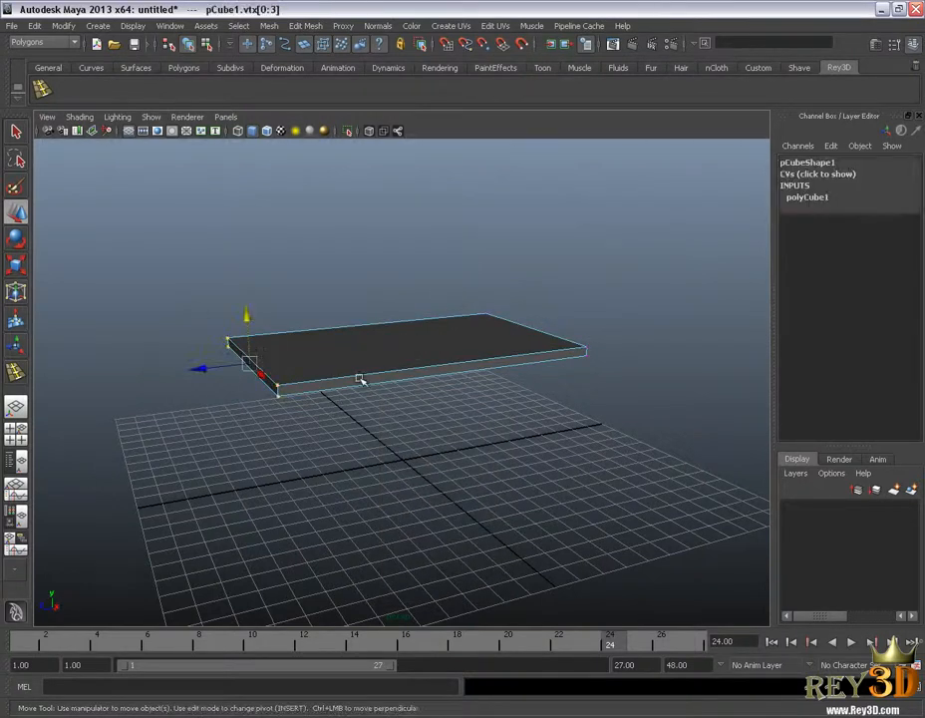
Select the slab's top face in face mode, and its far short upper edge in edge mode.
{"action": "right_click_drag", "start_coordinate": [387, 355], "coordinate": [393, 391]}
{"action": "left_click", "coordinate": [465, 332]}
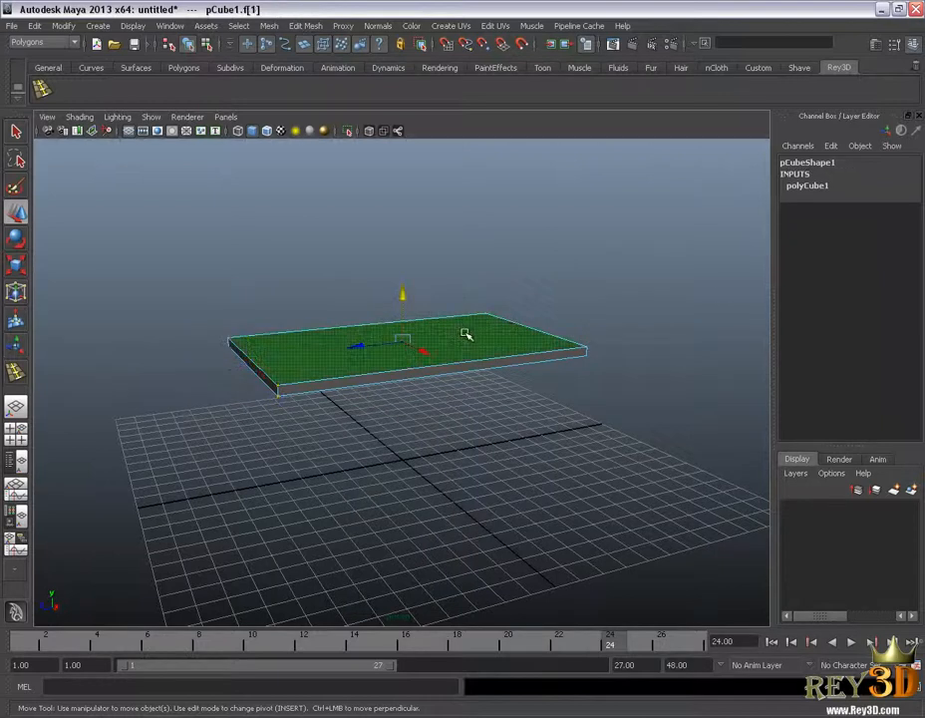
{"action": "right_click_drag", "start_coordinate": [504, 345], "coordinate": [522, 321]}
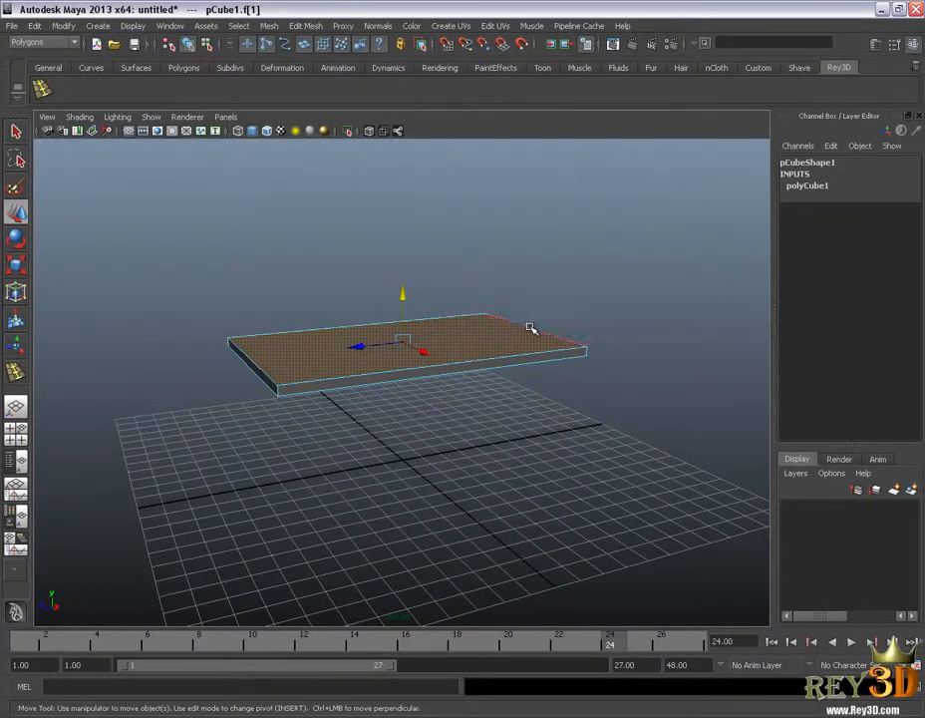
{"action": "left_click", "coordinate": [532, 326]}
Bring the slab back to object mode and select the whole object.
{"action": "right_click", "coordinate": [433, 355]}
{"action": "right_click_drag", "start_coordinate": [433, 355], "coordinate": [488, 337]}
{"action": "left_click", "coordinate": [357, 400]}
{"action": "left_click", "coordinate": [426, 320]}
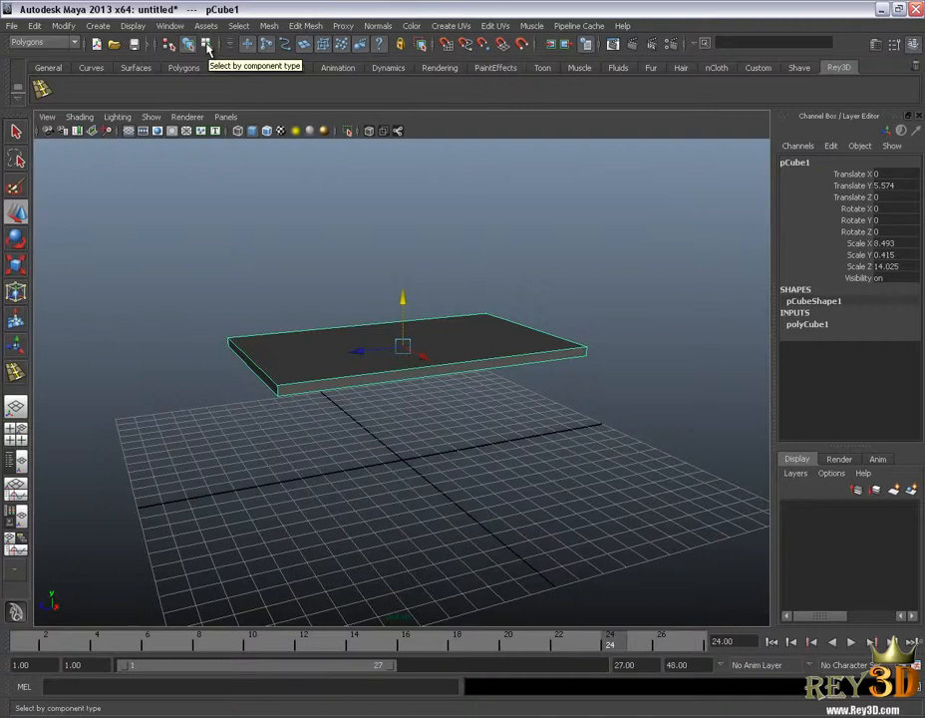
Switch to selection by component type for faces, try raising the slab's top face to about Y 9.1, and undo the move.
{"action": "left_click", "coordinate": [207, 47]}
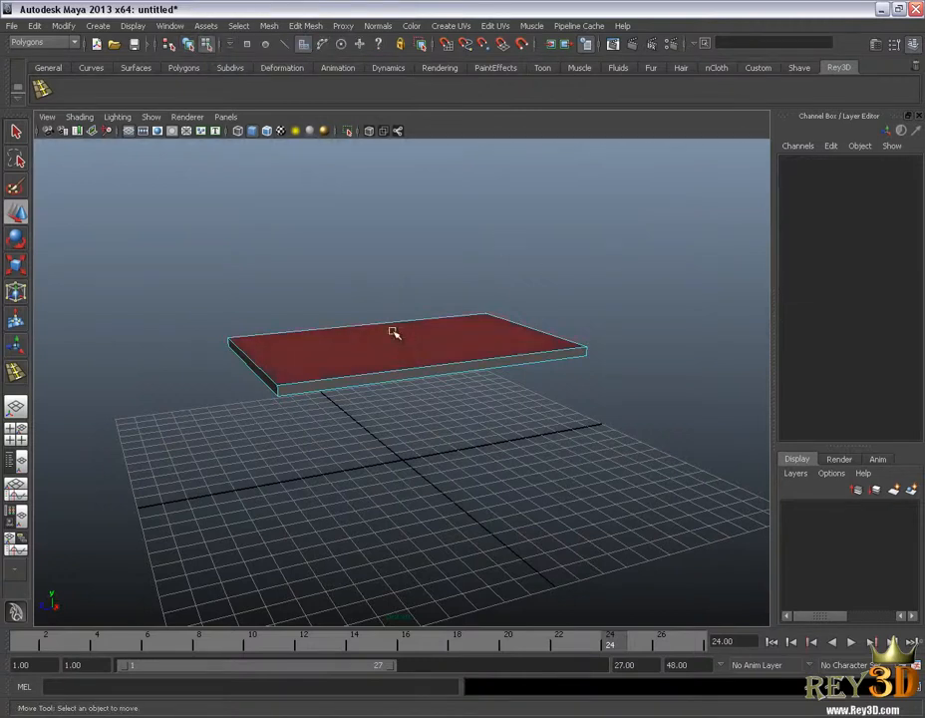
{"action": "left_click", "coordinate": [304, 45]}
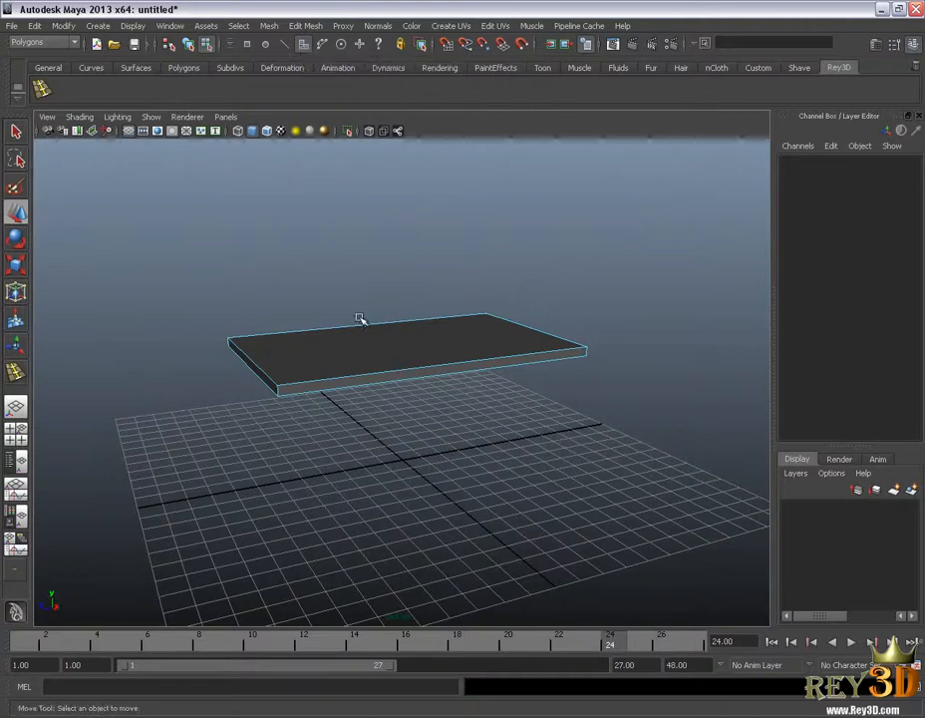
{"action": "left_click", "coordinate": [372, 337]}
{"action": "left_click_drag", "start_coordinate": [405, 291], "coordinate": [401, 214]}
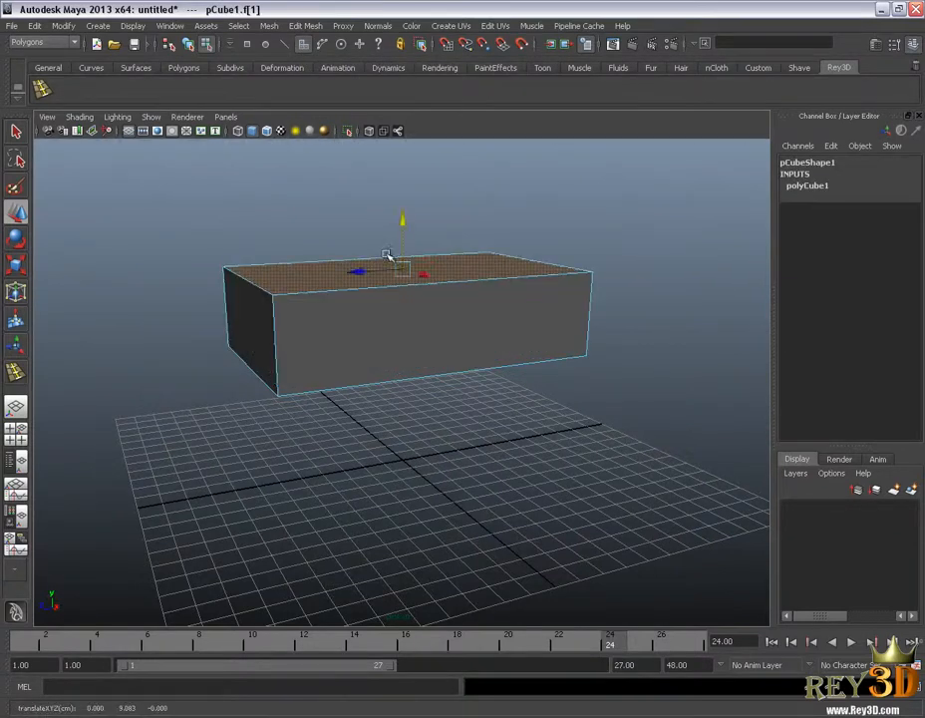
{"action": "key", "text": "ctrl+z"}
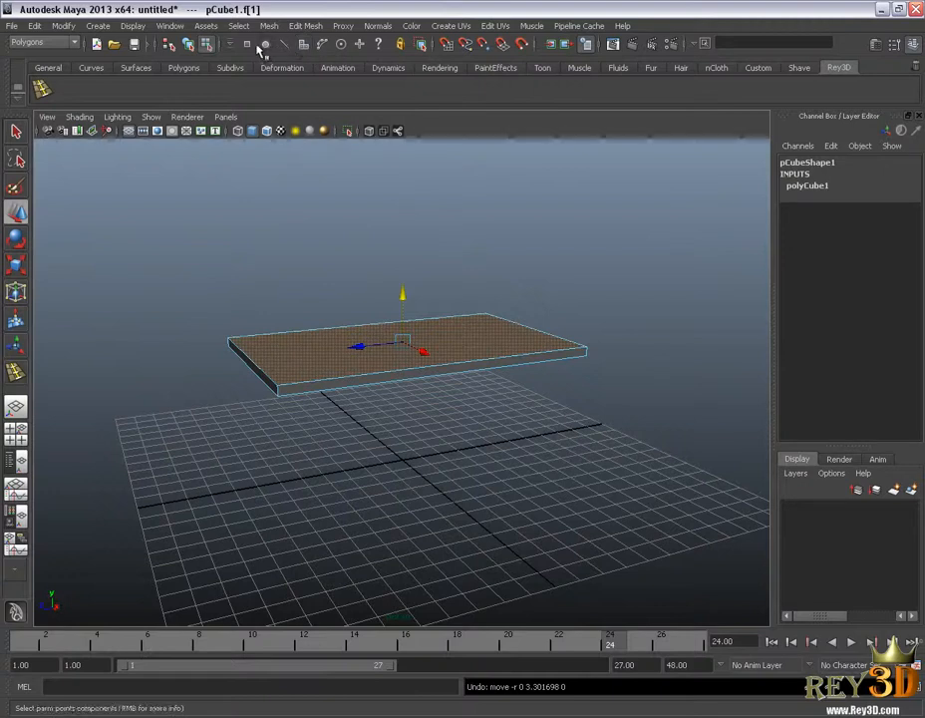
Switch component selection to vertices, try raising the slab's back corner at the narrow end to about Y 9.6, and undo the move.
{"action": "key", "text": "F9"}
{"action": "left_click", "coordinate": [228, 342]}
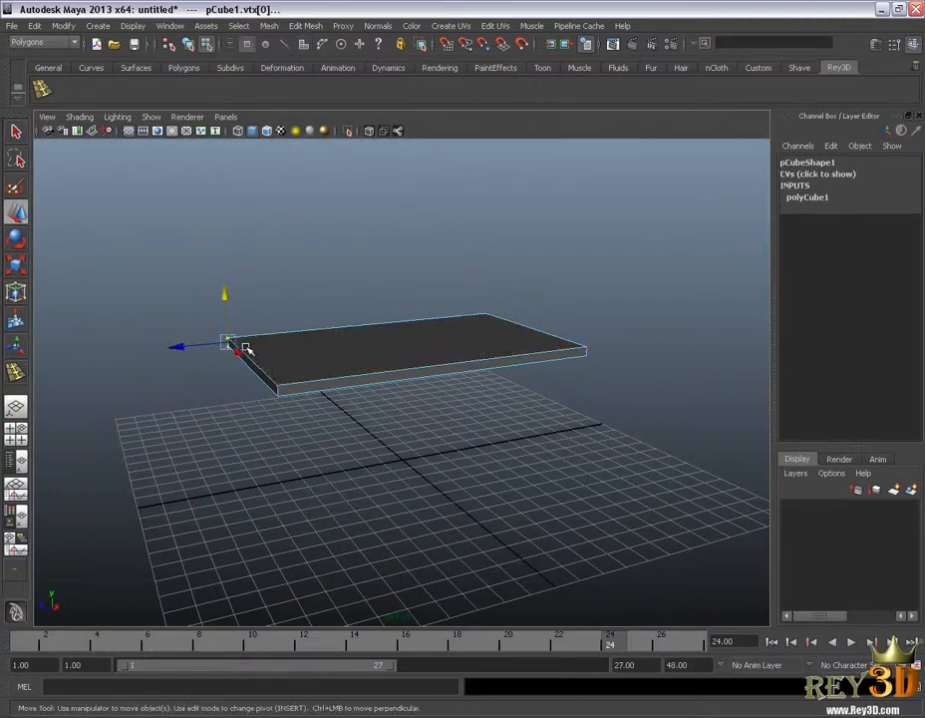
{"action": "left_click_drag", "start_coordinate": [224, 295], "coordinate": [231, 201]}
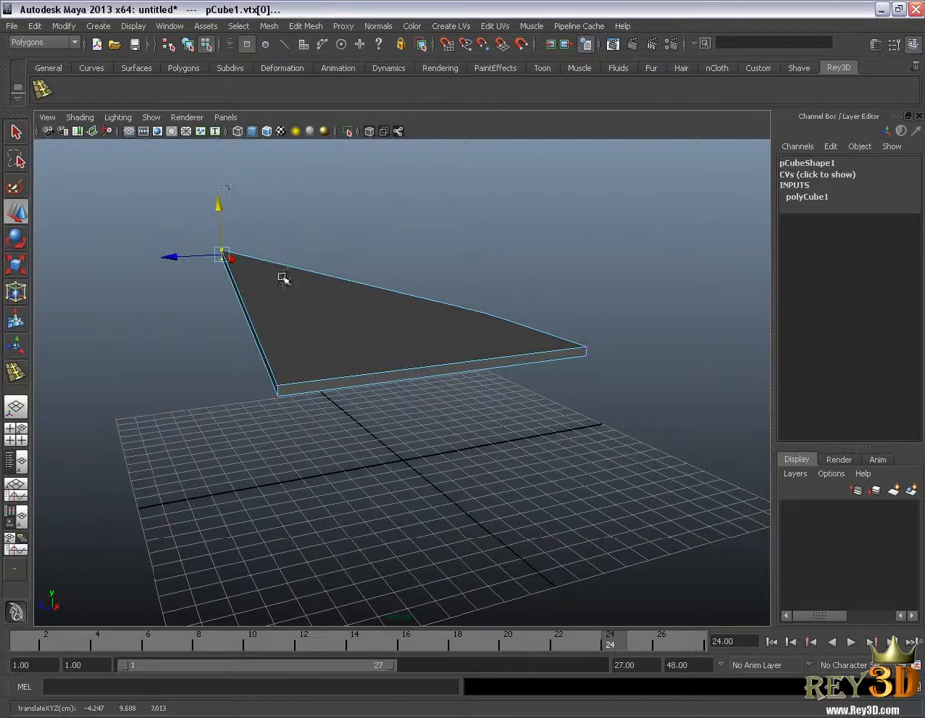
{"action": "key", "text": "ctrl+z"}
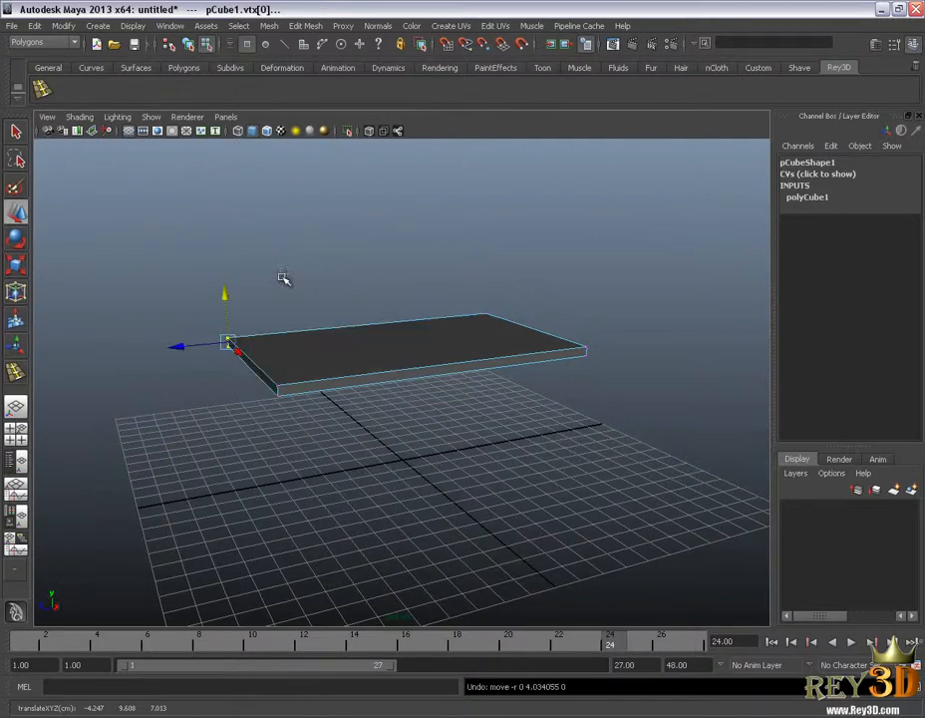
Switch component selection to edges, try raising the slab's long front upper edge along Y, and undo the move.
{"action": "left_click", "coordinate": [286, 44]}
{"action": "key", "text": "F10"}
{"action": "left_click", "coordinate": [415, 368]}
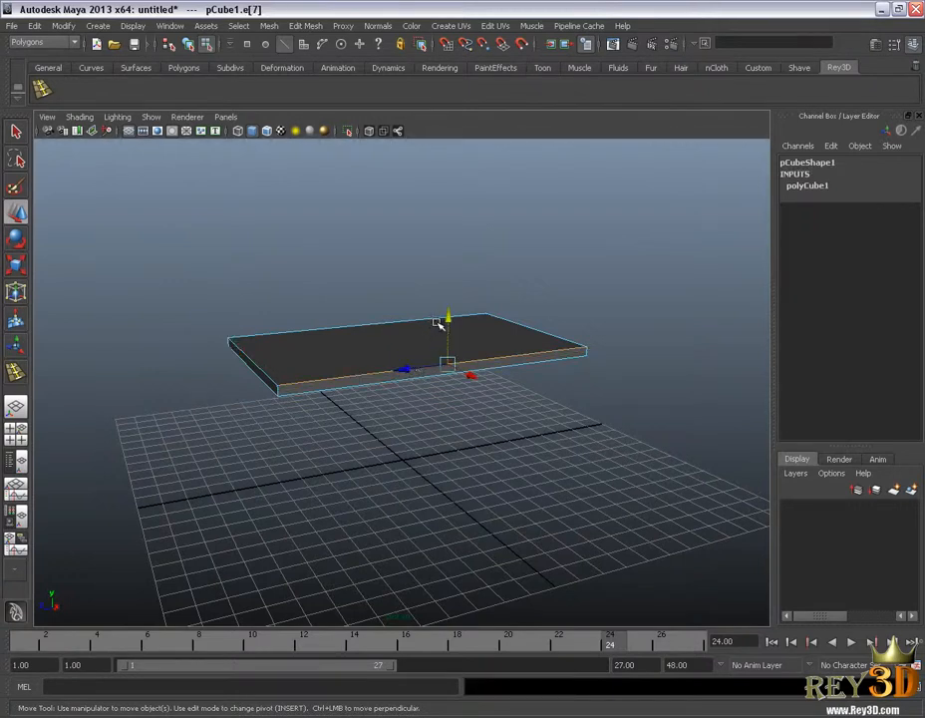
{"action": "left_click_drag", "start_coordinate": [446, 318], "coordinate": [453, 237]}
{"action": "key", "text": "ctrl+z"}
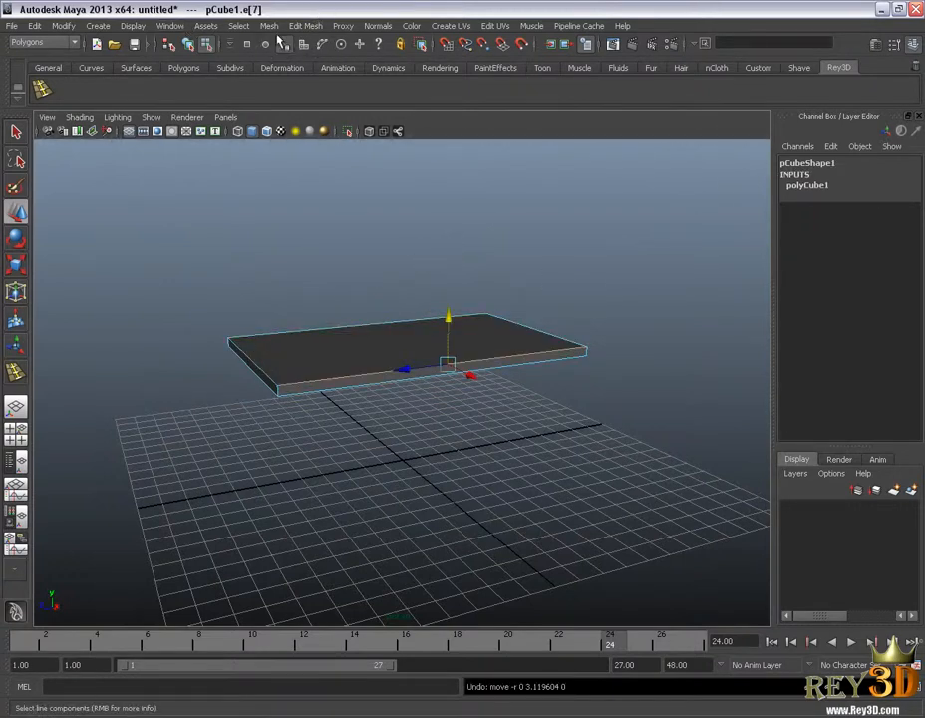
Return to selection by object type and bring up the slab's component mode choices without picking one.
{"action": "left_click", "coordinate": [188, 46]}
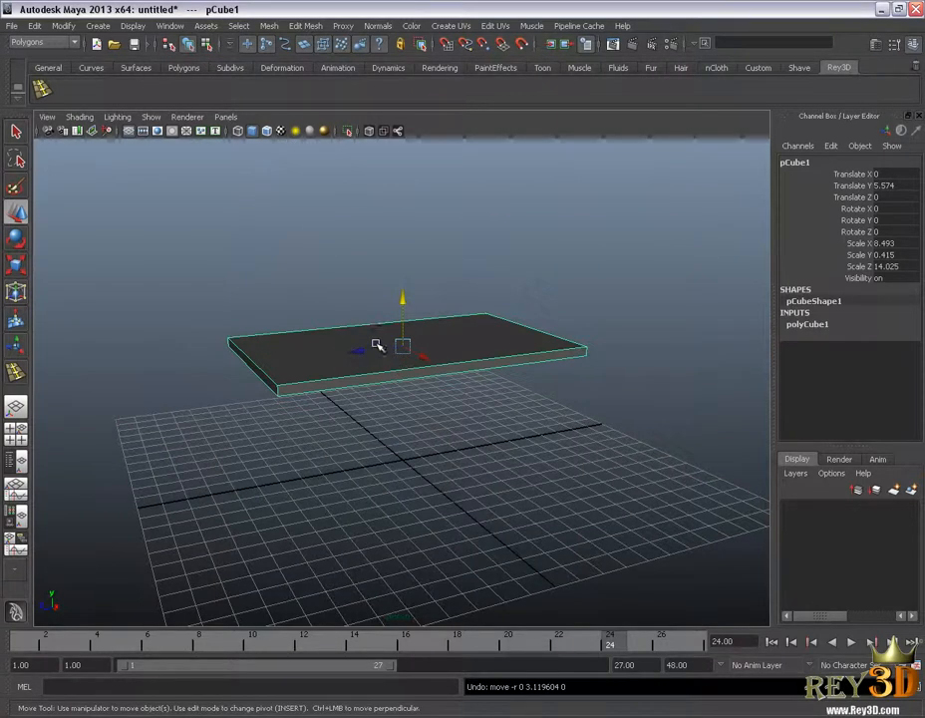
{"action": "right_click", "coordinate": [456, 347]}
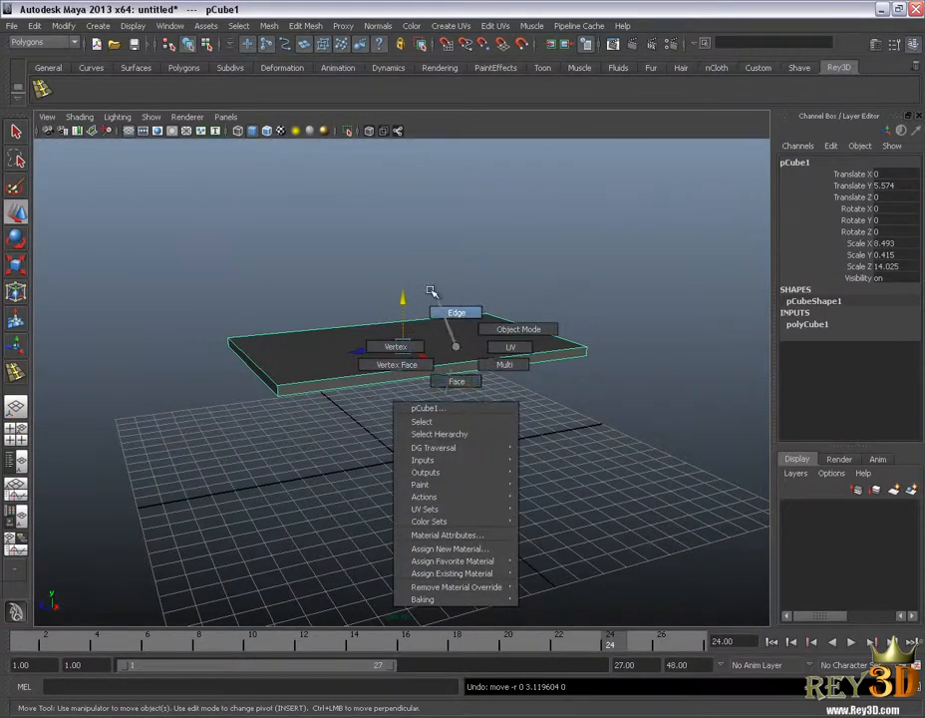
{"action": "right_click_drag", "start_coordinate": [463, 303], "coordinate": [456, 347]}
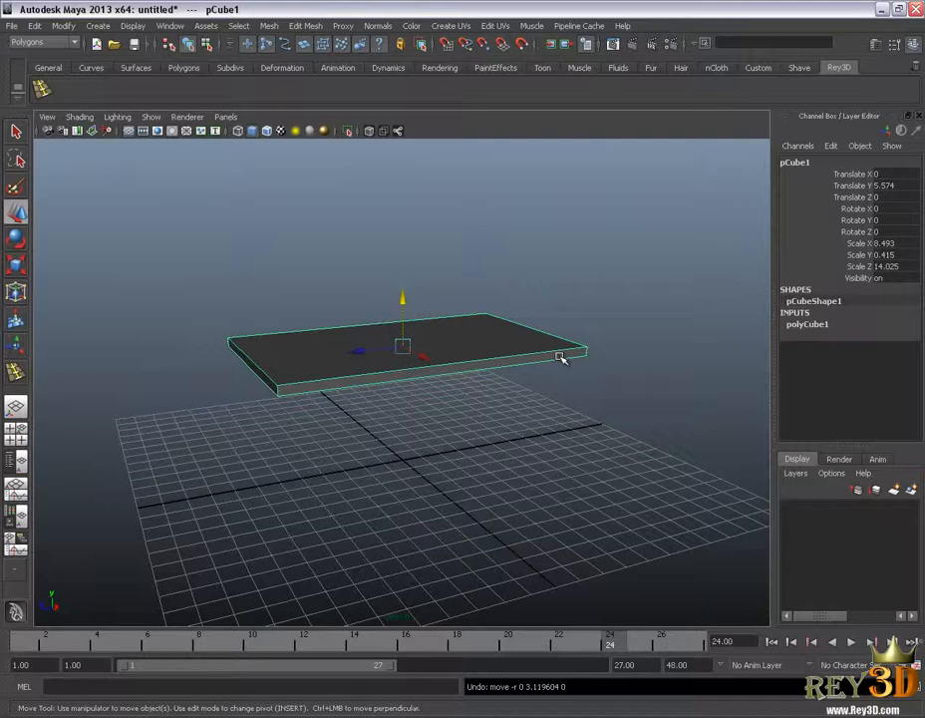
{"action": "right_click_drag", "start_coordinate": [559, 356], "coordinate": [539, 384], "text": "alt"}
{"action": "mouse_move", "coordinate": [519, 385]}
{"action": "left_mouse_down", "text": "alt"}
{"action": "mouse_move", "coordinate": [532, 386]}
{"action": "mouse_move", "coordinate": [521, 384]}
{"action": "left_mouse_up", "text": "alt"}
{"action": "left_click_drag", "start_coordinate": [567, 273], "coordinate": [545, 263], "text": "alt"}
{"action": "right_click_drag", "start_coordinate": [545, 263], "coordinate": [592, 289], "text": "alt"}
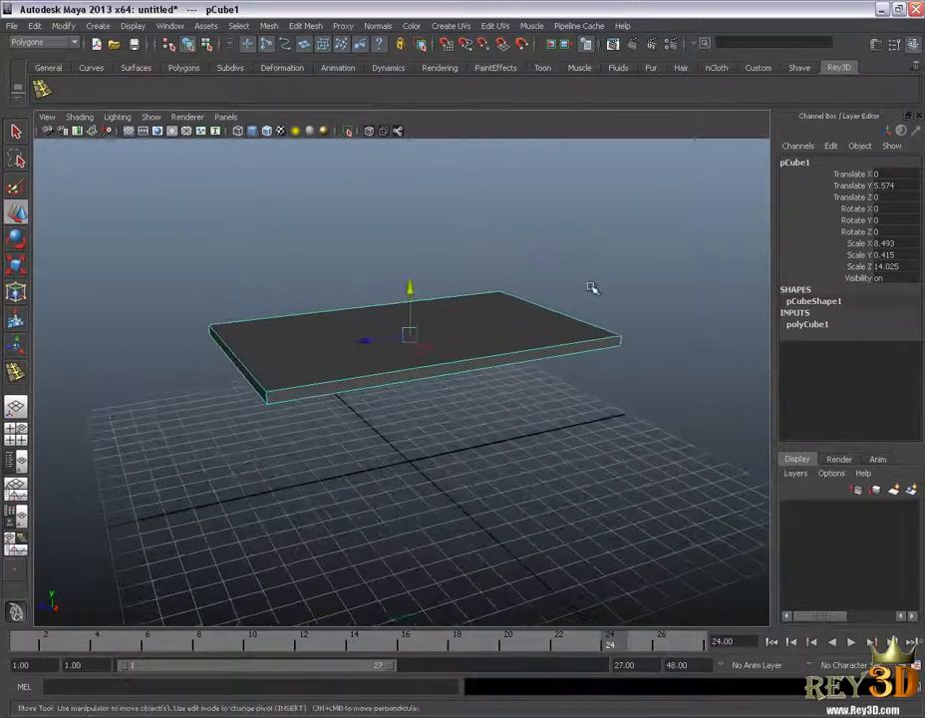
{"action": "left_click_drag", "start_coordinate": [565, 335], "coordinate": [609, 281], "text": "alt"}
{"action": "left_click", "coordinate": [595, 294]}
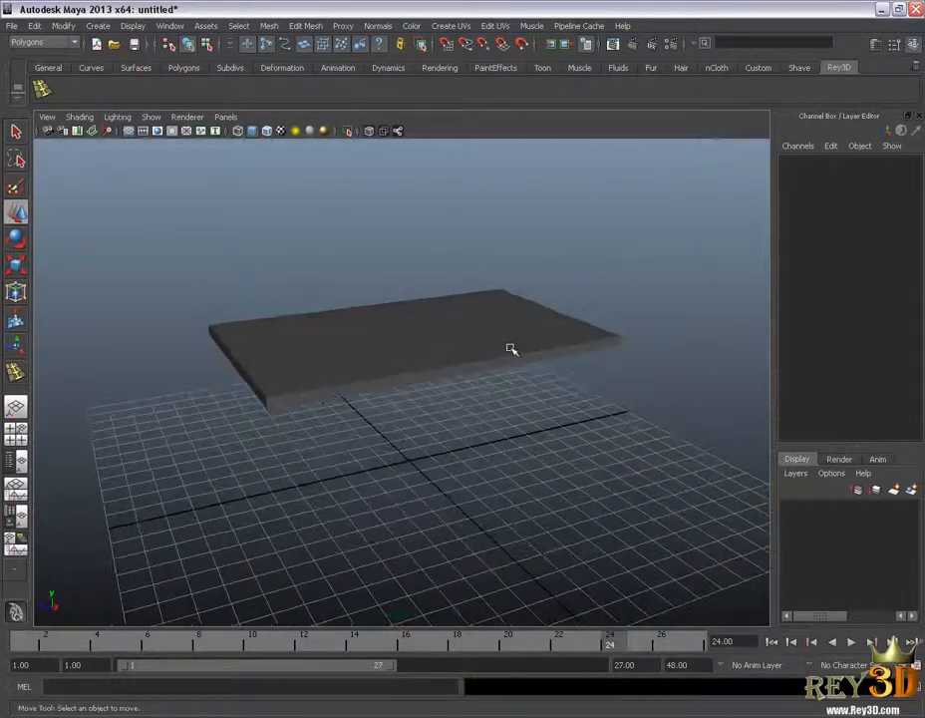
{"action": "left_click", "coordinate": [511, 349]}
{"action": "left_click_drag", "start_coordinate": [457, 456], "coordinate": [490, 357], "text": "alt"}
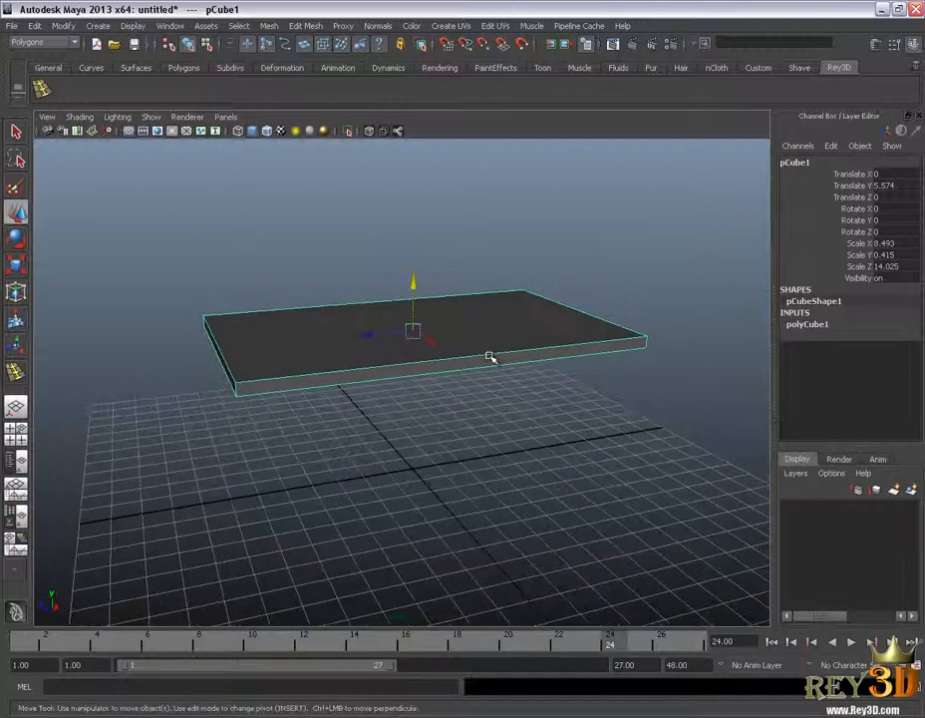
{"action": "mouse_move", "coordinate": [490, 357]}
{"action": "middle_mouse_down", "text": "alt"}
{"action": "mouse_move", "coordinate": [472, 405]}
{"action": "mouse_move", "coordinate": [485, 349]}
{"action": "middle_mouse_up", "text": "alt"}
{"action": "right_click_drag", "start_coordinate": [484, 349], "coordinate": [496, 363], "text": "alt"}
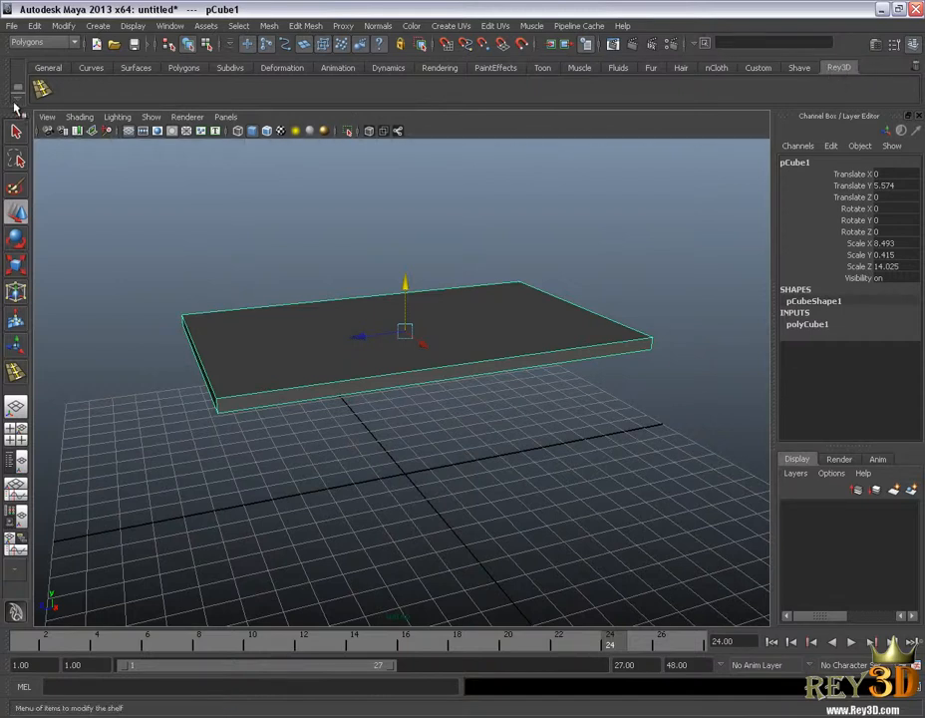
Create a new shelf named mesa.
{"action": "left_click", "coordinate": [756, 68]}
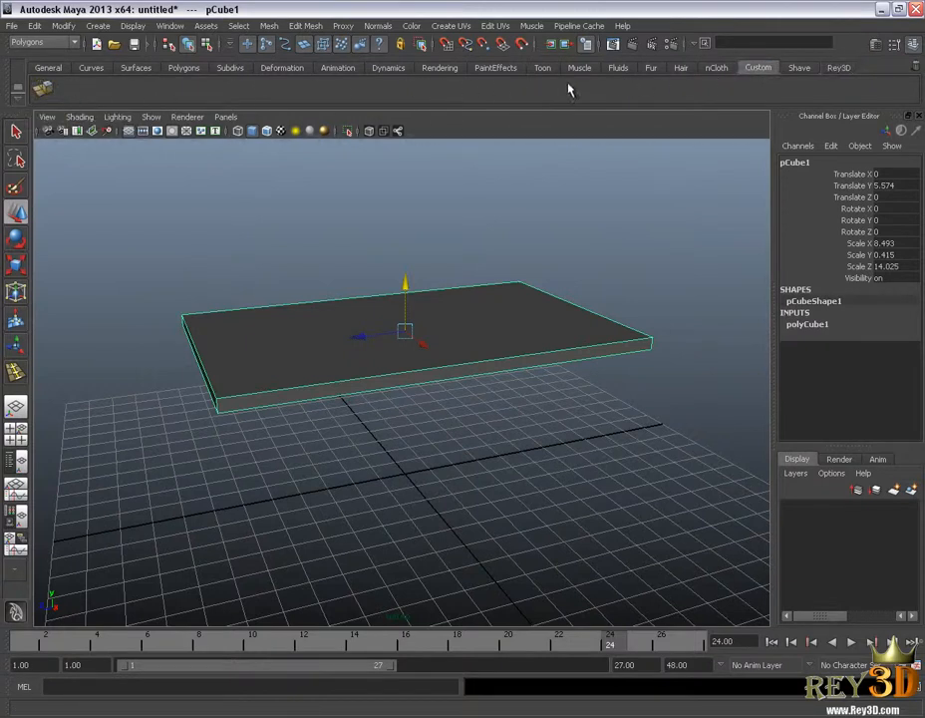
{"action": "left_click", "coordinate": [18, 101]}
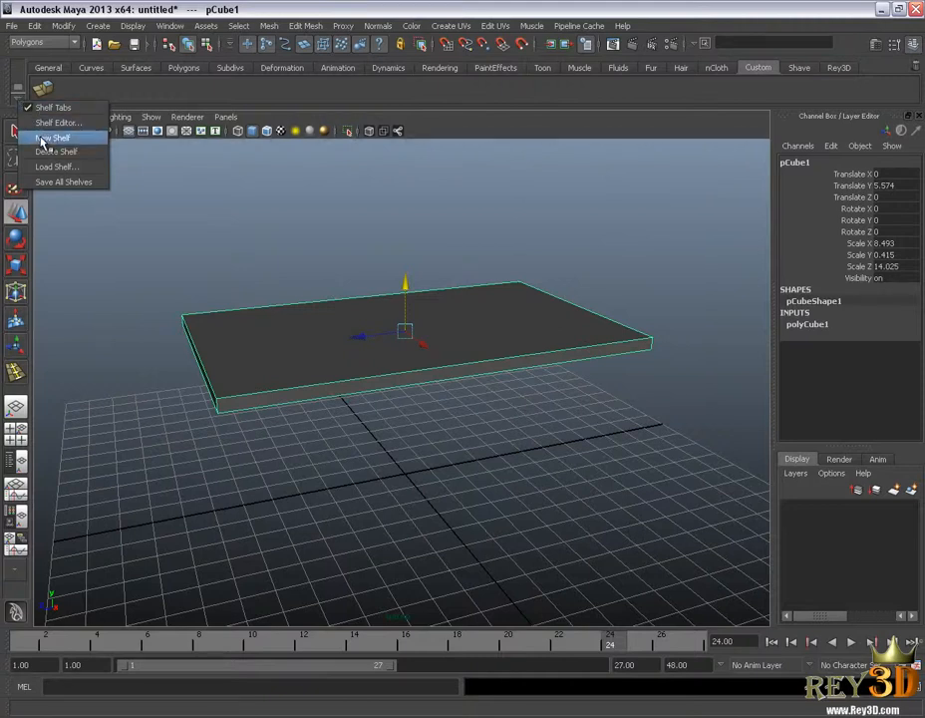
{"action": "left_click", "coordinate": [50, 137]}
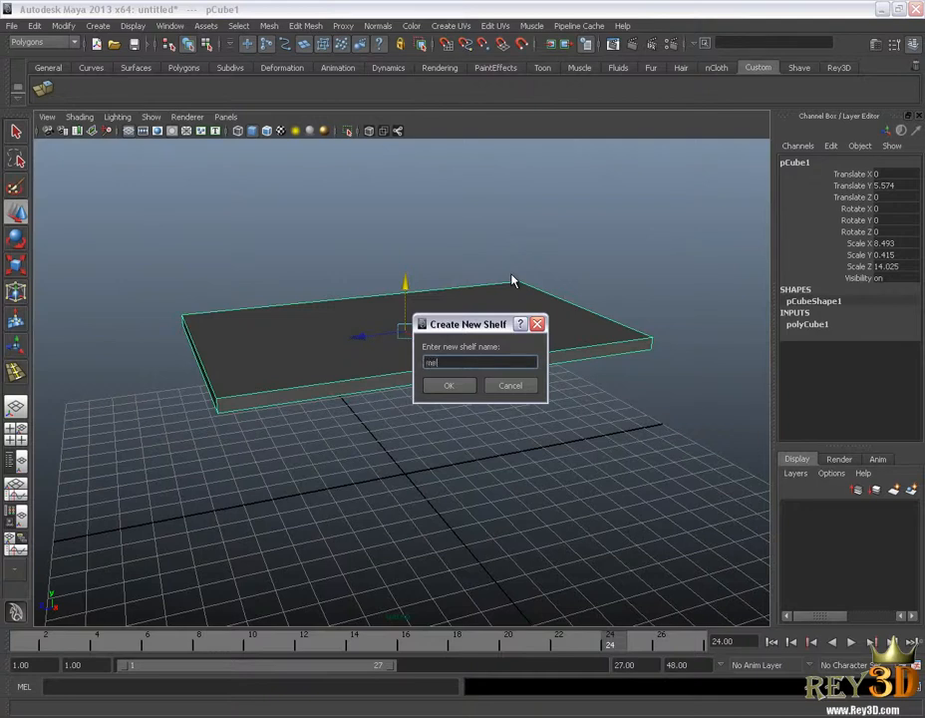
{"action": "left_click", "coordinate": [448, 386]}
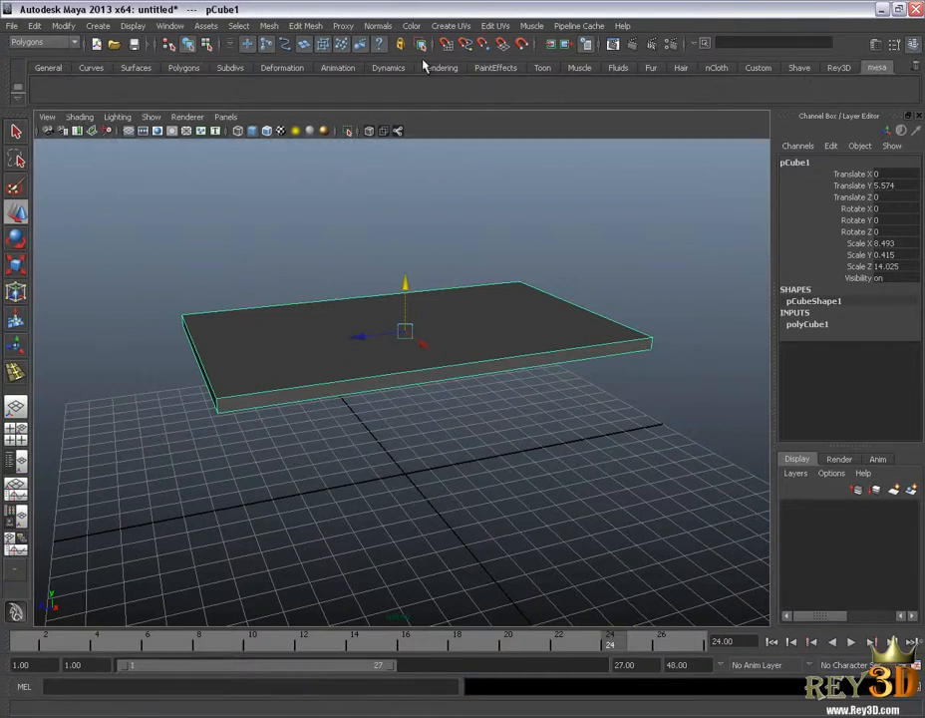
Keep the Polygons menu set active and add the Insert Edge Loop Tool to the mesa shelf.
{"action": "left_click", "coordinate": [50, 43]}
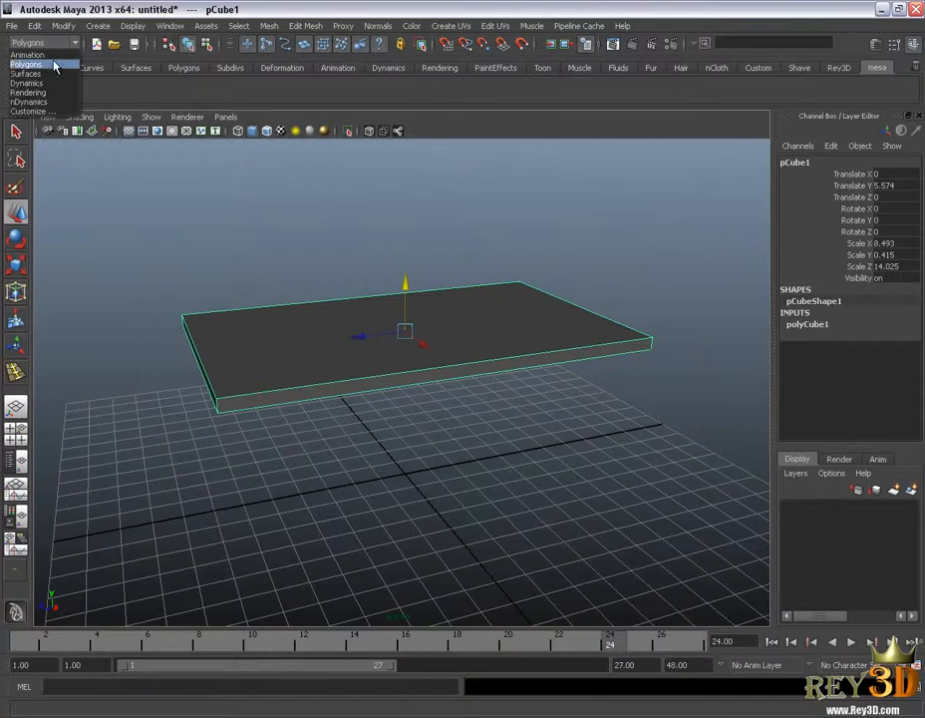
{"action": "left_click", "coordinate": [58, 42]}
{"action": "left_click", "coordinate": [305, 27]}
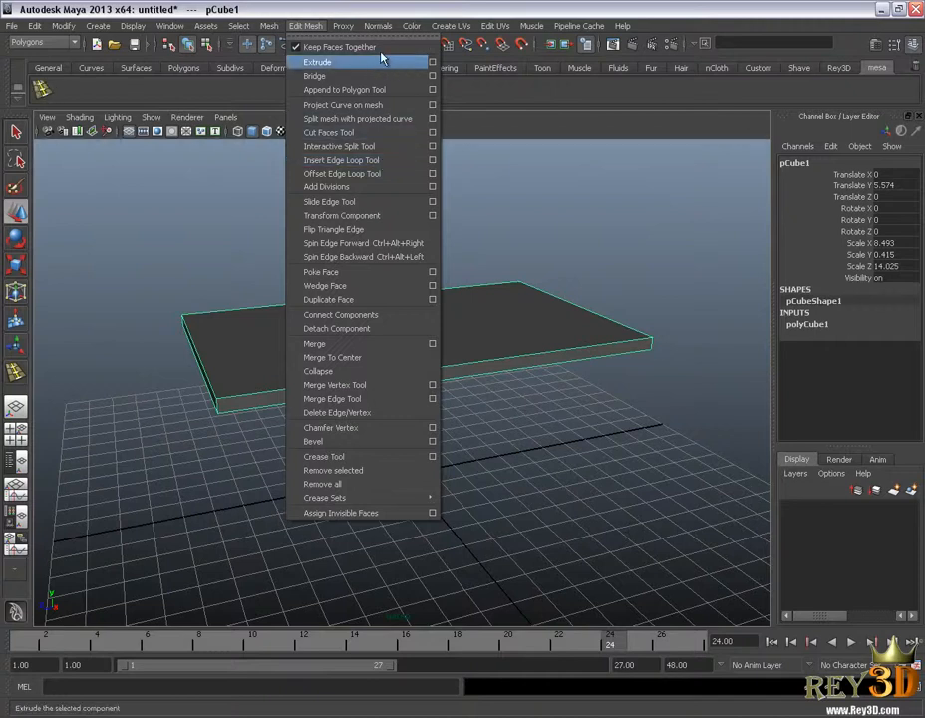
{"action": "left_click", "coordinate": [307, 27]}
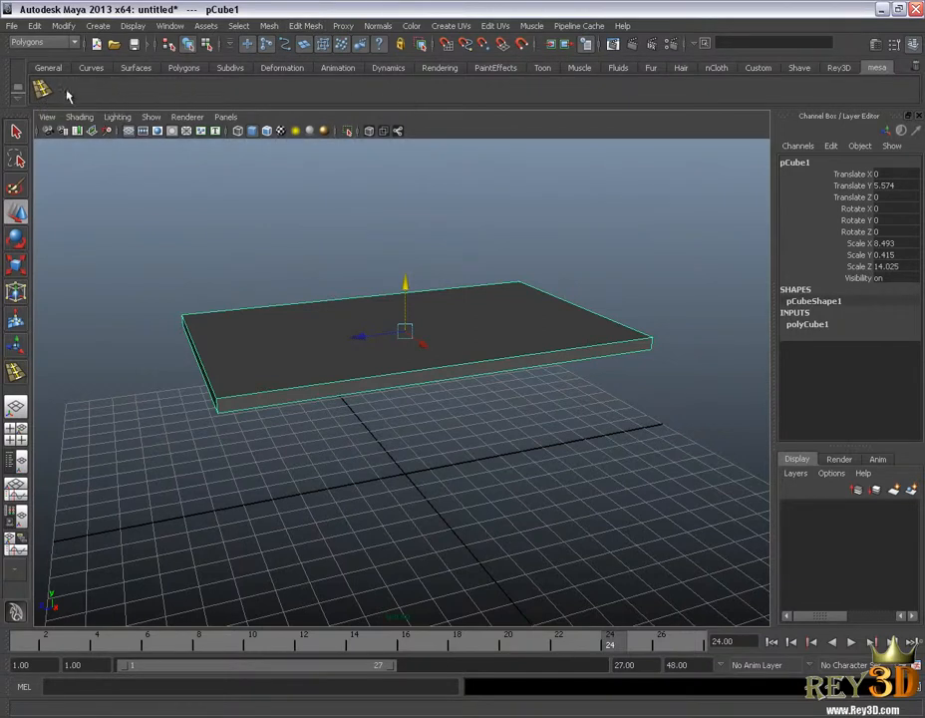
{"action": "left_click", "coordinate": [305, 26]}
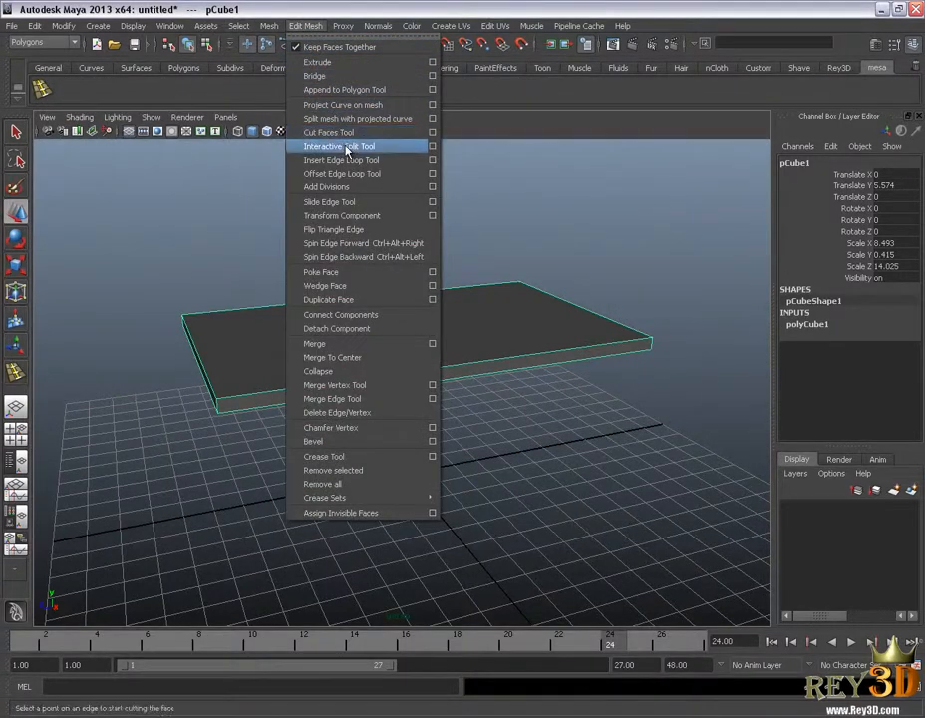
{"action": "left_click", "coordinate": [300, 27]}
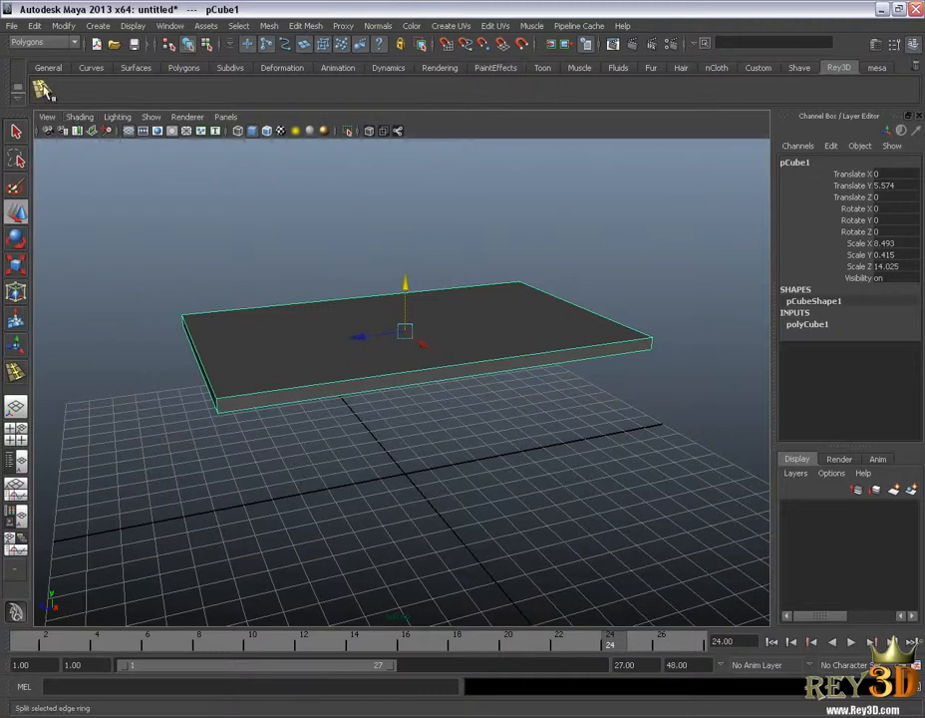
Try the Insert Edge Loop Tool by adding three crosswise and two lengthwise edge loops to the slab.
{"action": "left_click", "coordinate": [42, 89]}
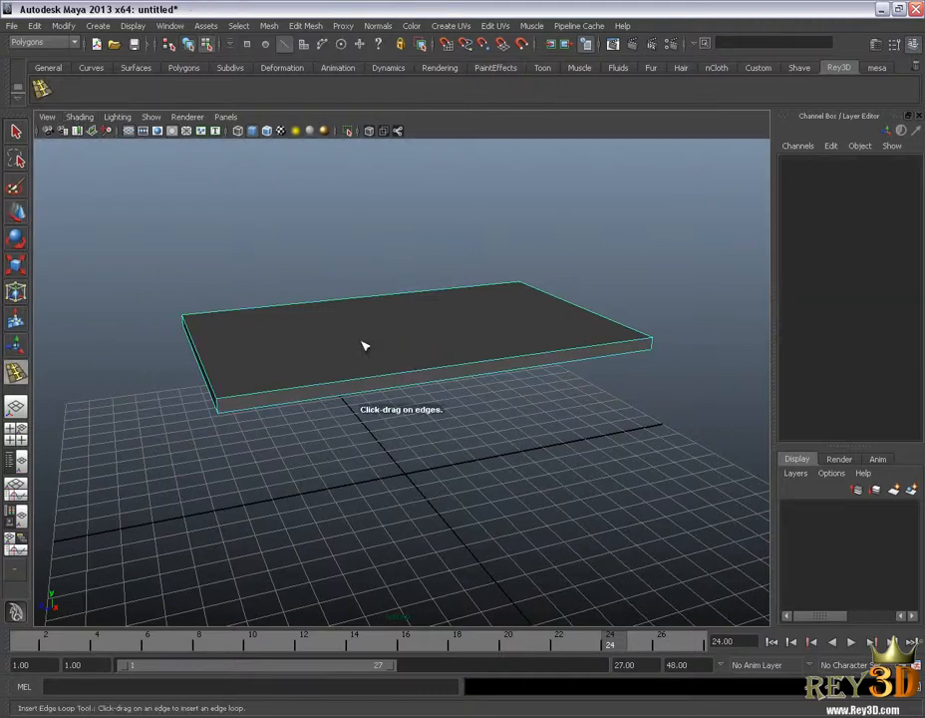
{"action": "right_click_drag", "start_coordinate": [309, 417], "coordinate": [387, 454], "text": "alt"}
{"action": "middle_click_drag", "start_coordinate": [339, 463], "coordinate": [396, 463], "text": "alt"}
{"action": "right_click_drag", "start_coordinate": [397, 463], "coordinate": [302, 428], "text": "alt"}
{"action": "middle_click_drag", "start_coordinate": [381, 368], "coordinate": [345, 374], "text": "alt"}
{"action": "right_click_drag", "start_coordinate": [345, 375], "coordinate": [383, 393], "text": "alt"}
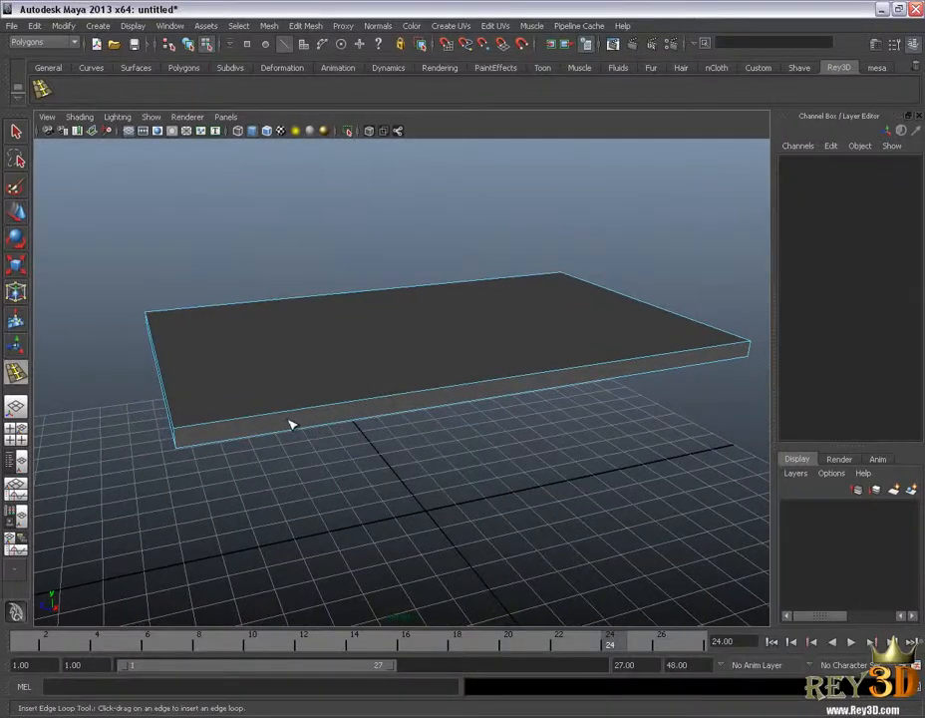
{"action": "middle_click_drag", "start_coordinate": [314, 379], "coordinate": [320, 376], "text": "alt"}
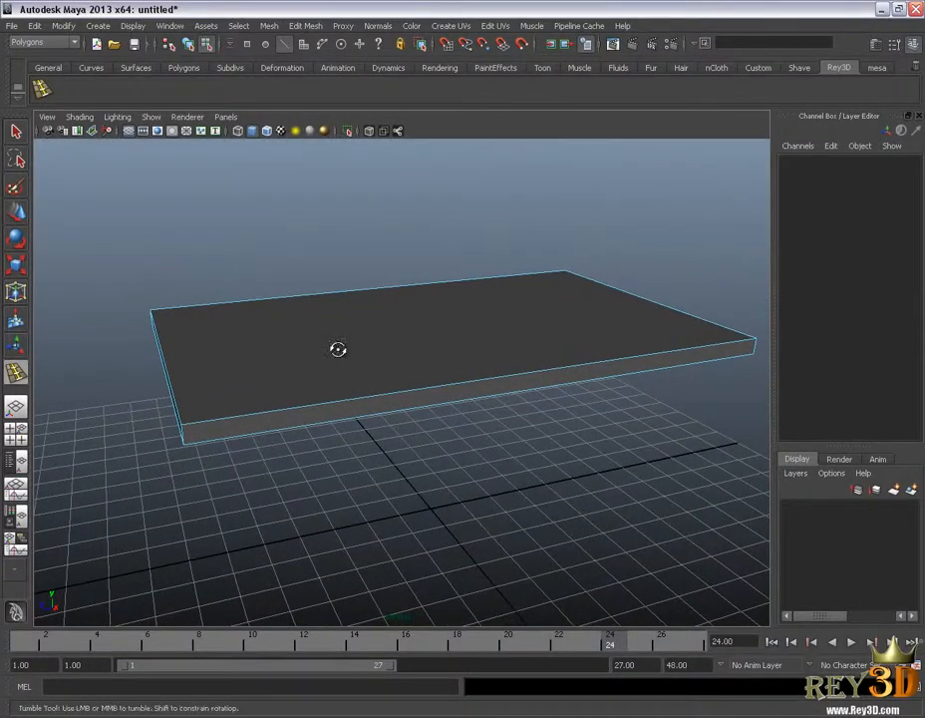
{"action": "left_click_drag", "start_coordinate": [339, 351], "coordinate": [337, 358], "text": "alt"}
{"action": "left_click_drag", "start_coordinate": [265, 434], "coordinate": [357, 421]}
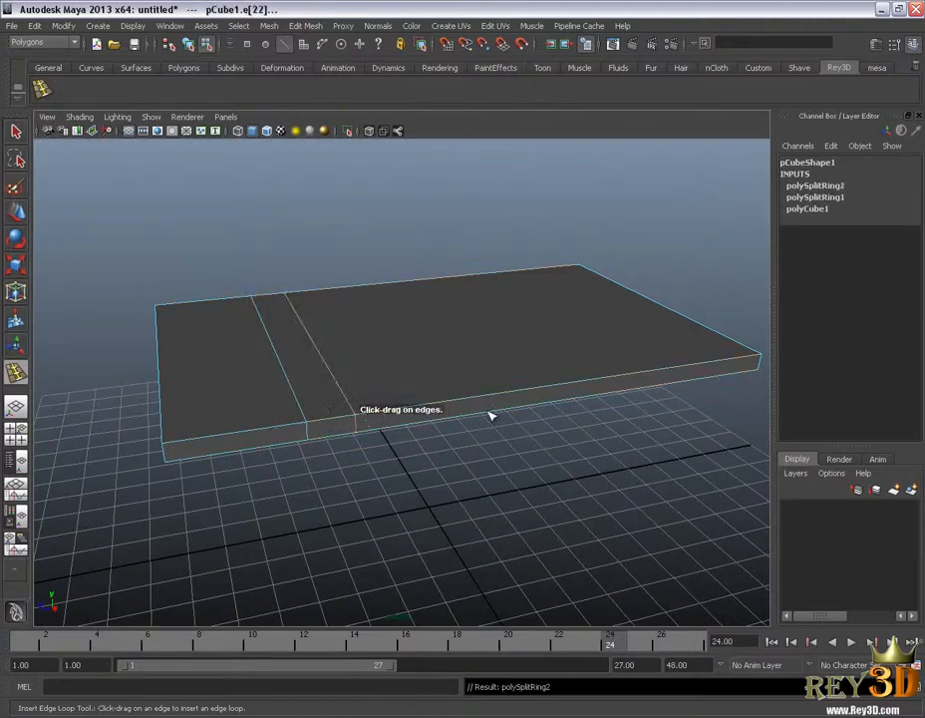
{"action": "left_click_drag", "start_coordinate": [462, 406], "coordinate": [469, 432]}
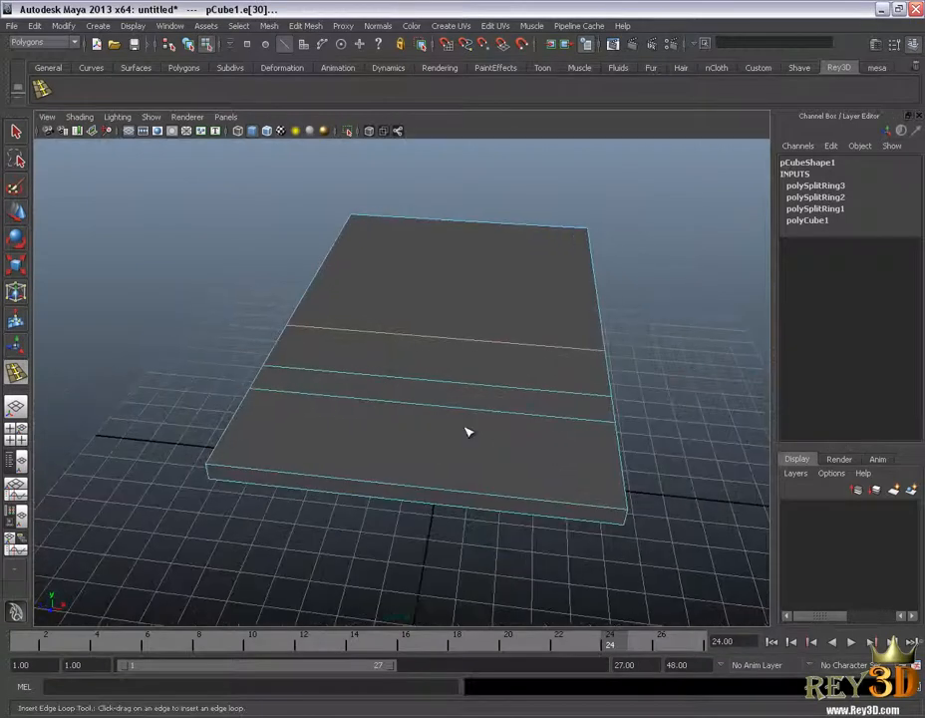
{"action": "left_click_drag", "start_coordinate": [461, 492], "coordinate": [423, 481]}
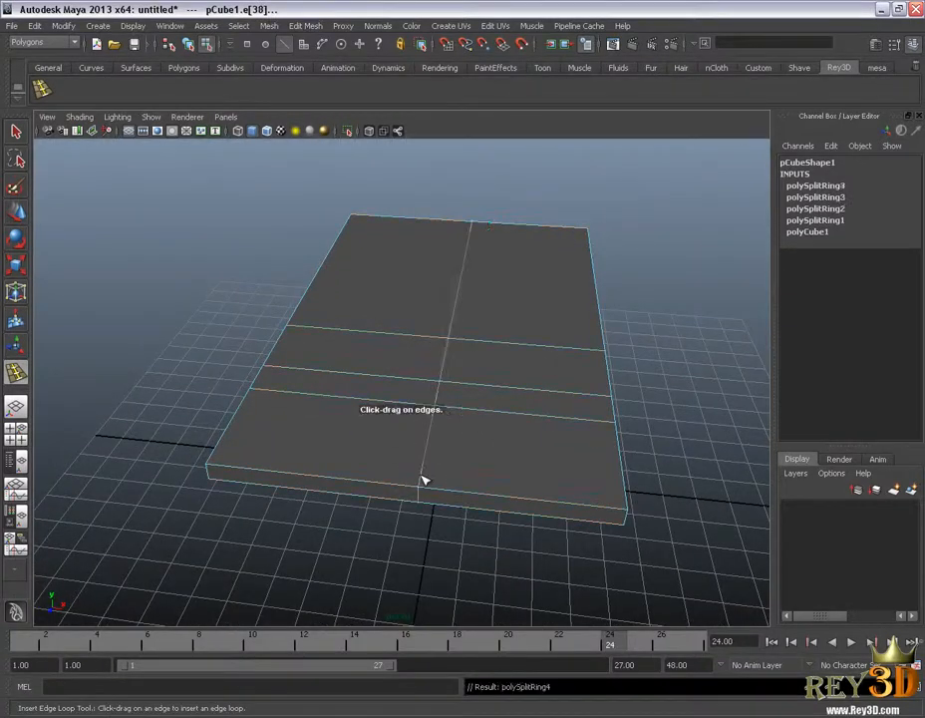
{"action": "left_click_drag", "start_coordinate": [488, 499], "coordinate": [513, 384]}
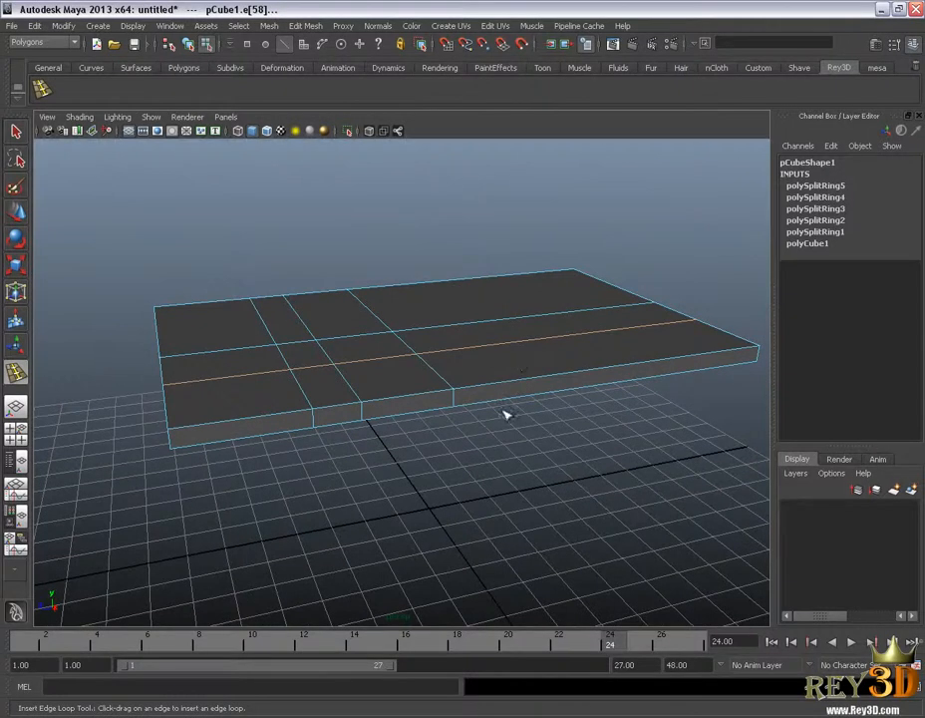
Undo all the trial edge loops on the slab.
{"action": "key", "text": "ctrl+z"}
{"action": "key", "text": "ctrl+z"}
{"action": "key", "text": "ctrl+z"}
{"action": "key", "text": "ctrl+z"}
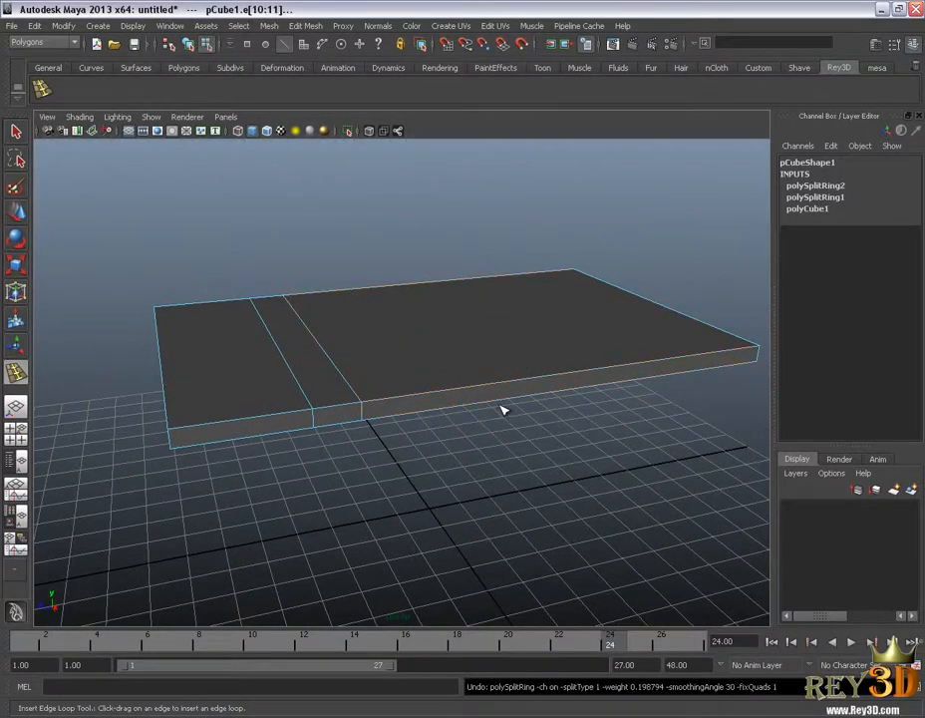
{"action": "key", "text": "ctrl+z"}
Insert two closely spaced crosswise edge loops near each short end of the slab.
{"action": "left_click_drag", "start_coordinate": [486, 409], "coordinate": [239, 262], "text": "alt"}
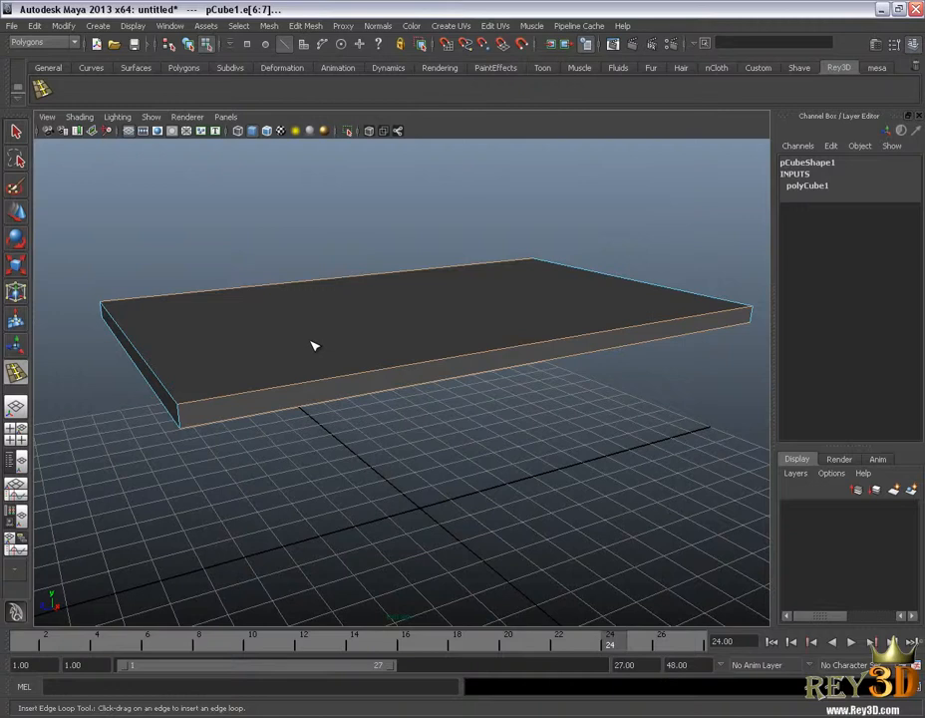
{"action": "right_click_drag", "start_coordinate": [385, 357], "coordinate": [404, 357], "text": "alt"}
{"action": "middle_click_drag", "start_coordinate": [387, 335], "coordinate": [430, 345], "text": "alt"}
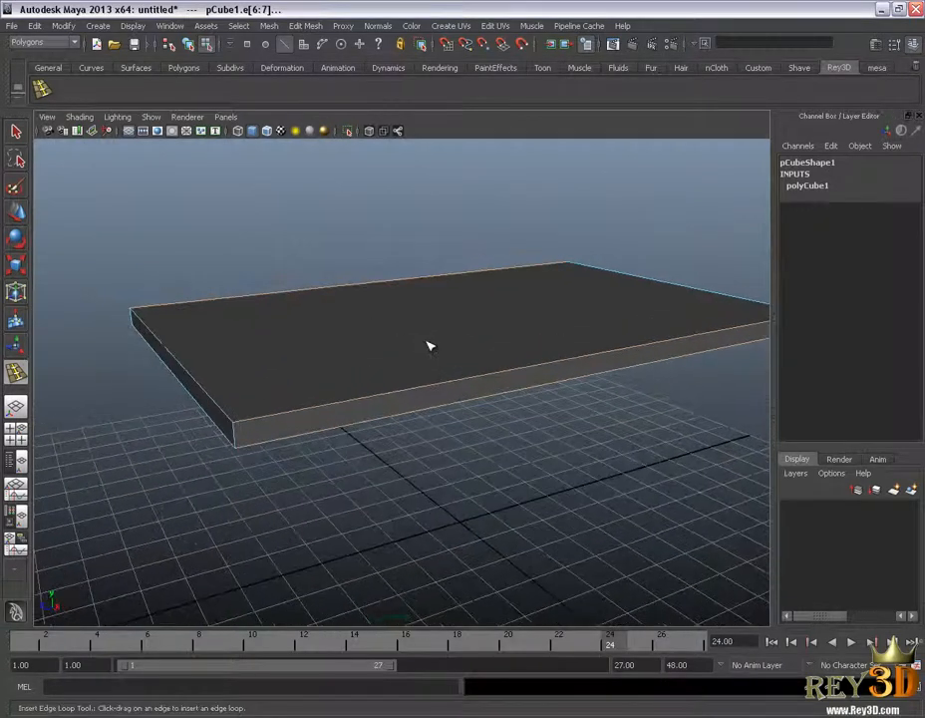
{"action": "left_click_drag", "start_coordinate": [429, 345], "coordinate": [391, 361], "text": "alt"}
{"action": "left_click_drag", "start_coordinate": [202, 442], "coordinate": [183, 439]}
{"action": "left_click_drag", "start_coordinate": [305, 410], "coordinate": [310, 415], "text": "alt"}
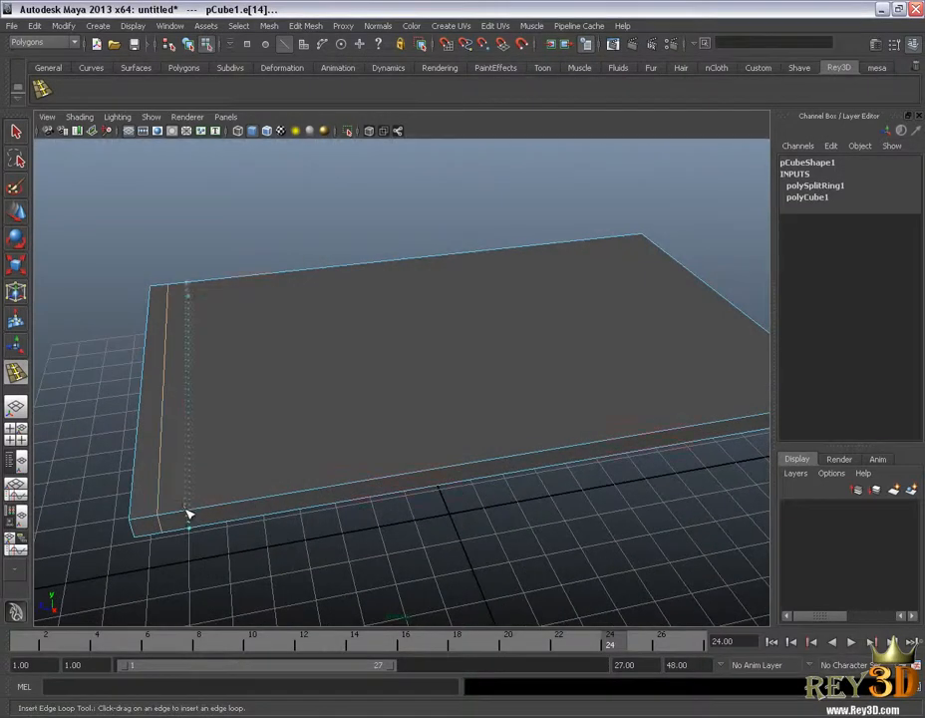
{"action": "left_click_drag", "start_coordinate": [186, 511], "coordinate": [562, 446]}
Insert two closely spaced lengthwise edge loops near each long side of the slab.
{"action": "left_click_drag", "start_coordinate": [298, 419], "coordinate": [271, 484], "text": "alt"}
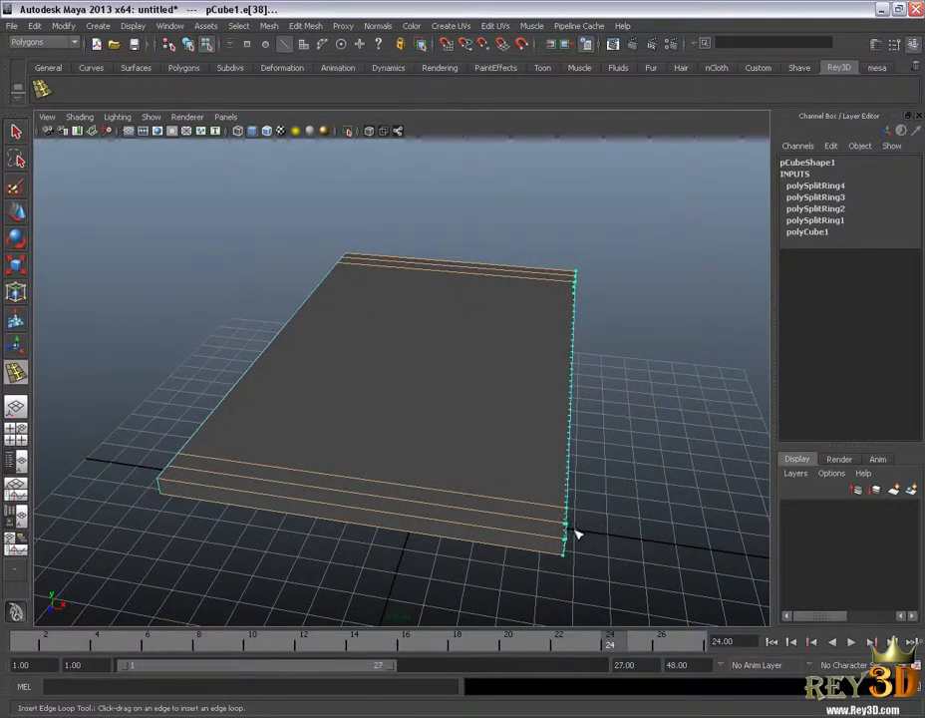
{"action": "left_click_drag", "start_coordinate": [556, 536], "coordinate": [557, 458]}
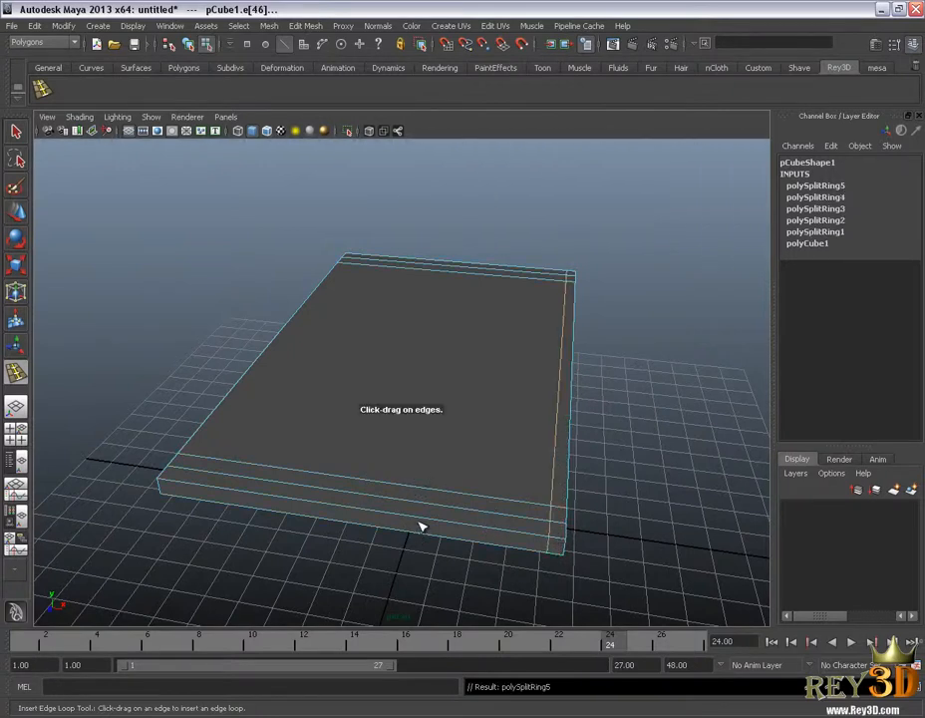
{"action": "left_click_drag", "start_coordinate": [422, 521], "coordinate": [521, 534]}
{"action": "left_click_drag", "start_coordinate": [396, 443], "coordinate": [440, 452], "text": "alt"}
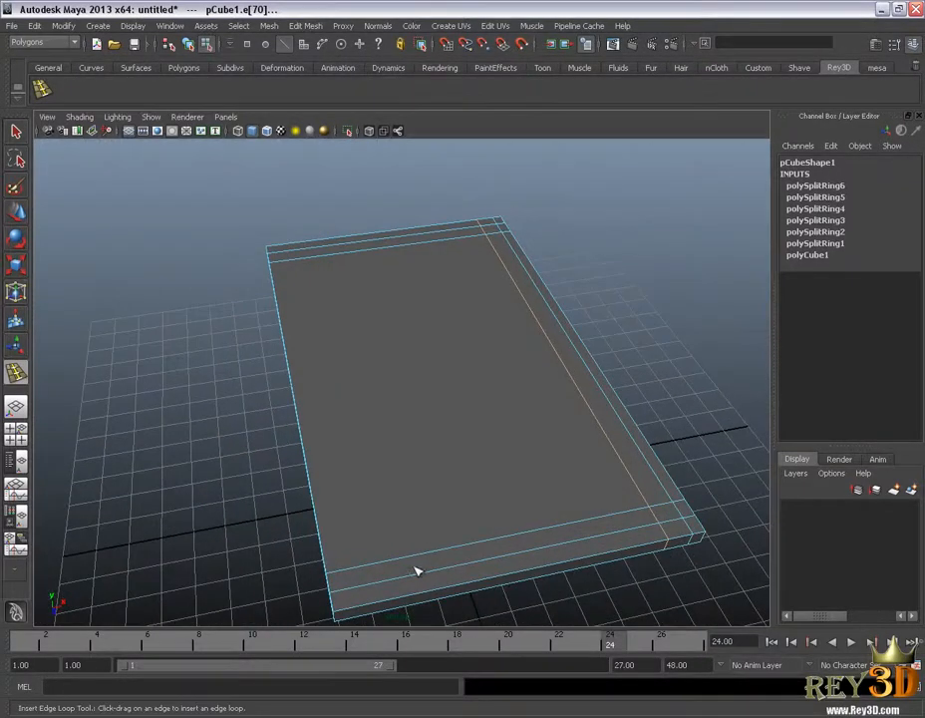
{"action": "left_click_drag", "start_coordinate": [321, 583], "coordinate": [392, 586]}
Leave the edge loop tool for the Move tool and switch the slab to face component mode.
{"action": "key", "text": "w"}
{"action": "left_click_drag", "start_coordinate": [601, 414], "coordinate": [442, 385], "text": "alt"}
{"action": "right_click", "coordinate": [446, 369]}
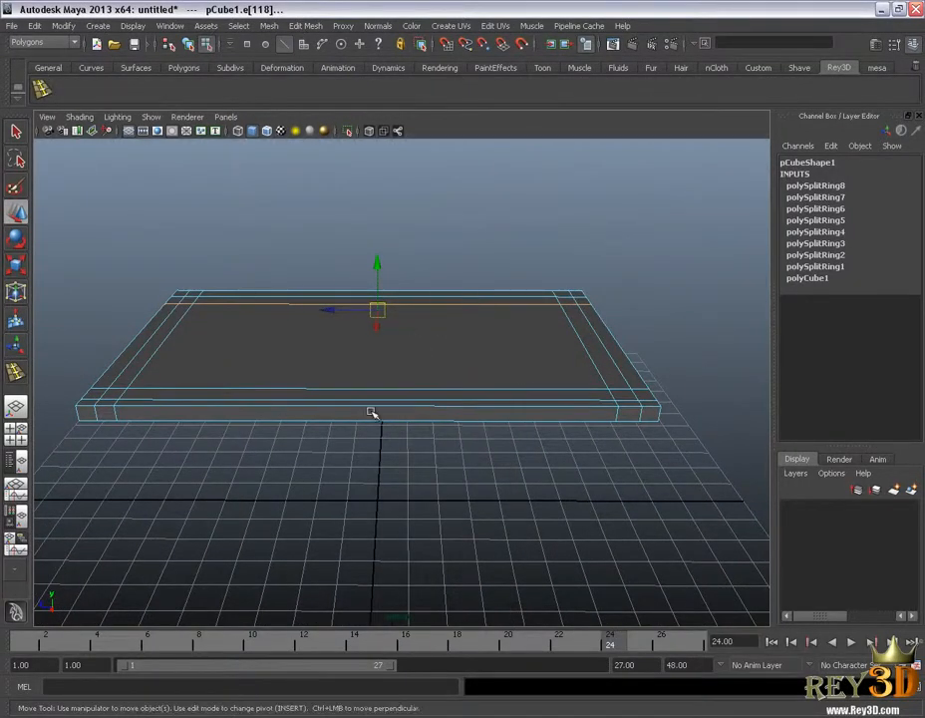
{"action": "right_click", "coordinate": [479, 368]}
{"action": "left_click", "coordinate": [515, 350]}
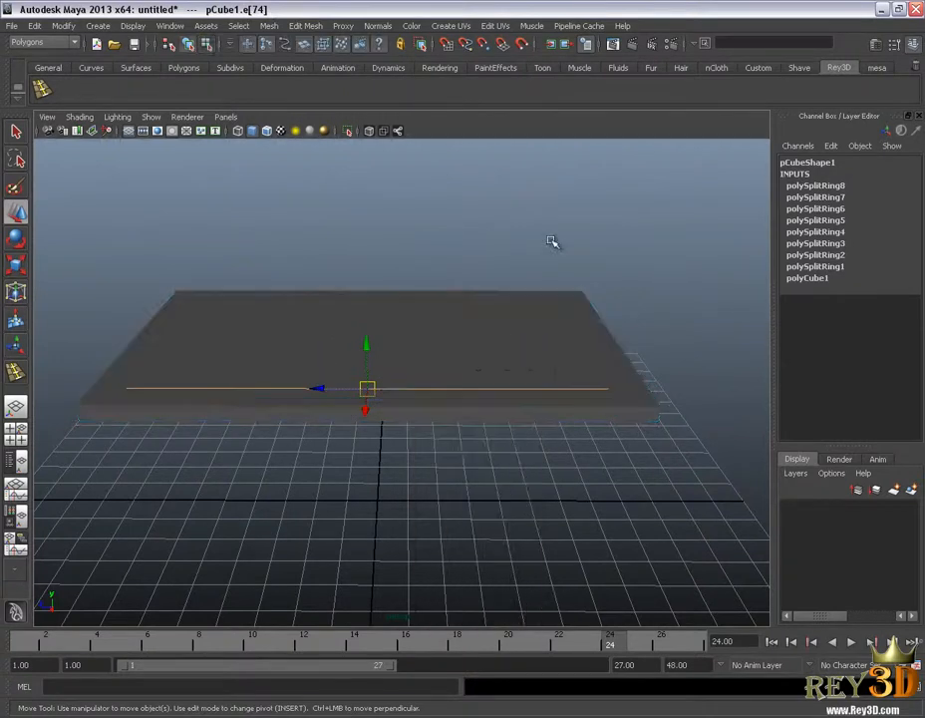
{"action": "right_click", "coordinate": [470, 343]}
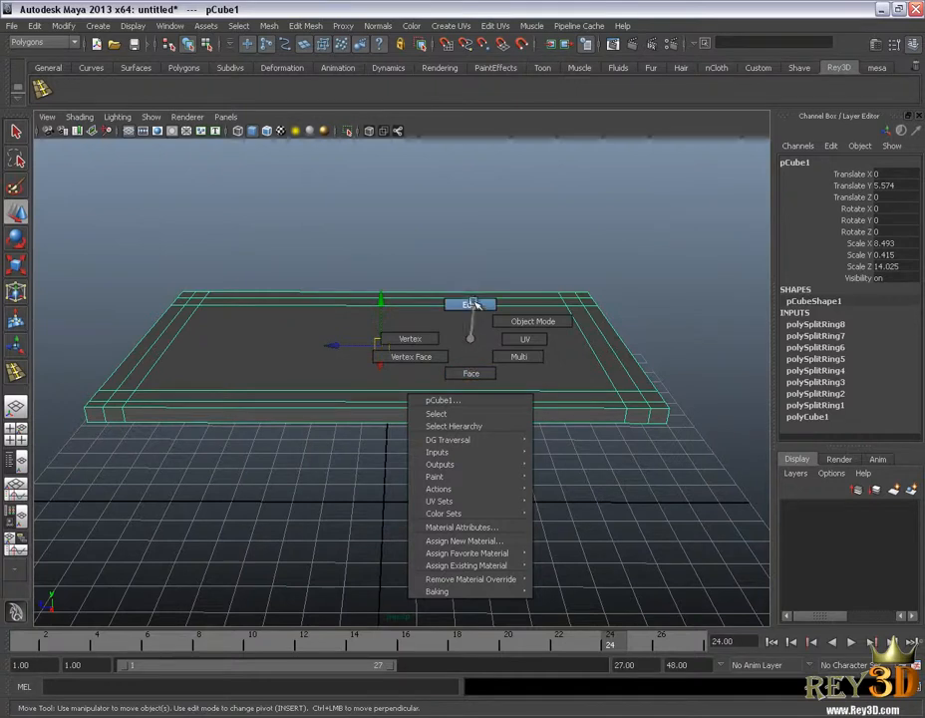
{"action": "left_click", "coordinate": [473, 305]}
{"action": "right_click", "coordinate": [495, 330]}
{"action": "left_click", "coordinate": [496, 361]}
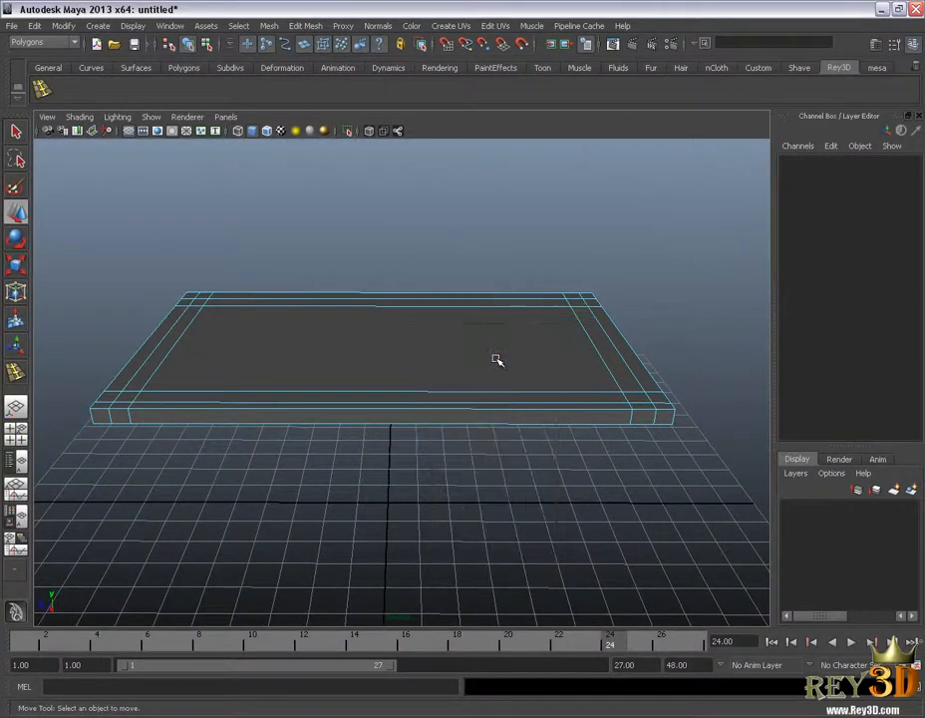
Select the small square face between the paired edge loops at each of the four corners of the slab's underside.
{"action": "left_click_drag", "start_coordinate": [486, 333], "coordinate": [479, 476], "text": "alt"}
{"action": "left_click", "coordinate": [502, 162]}
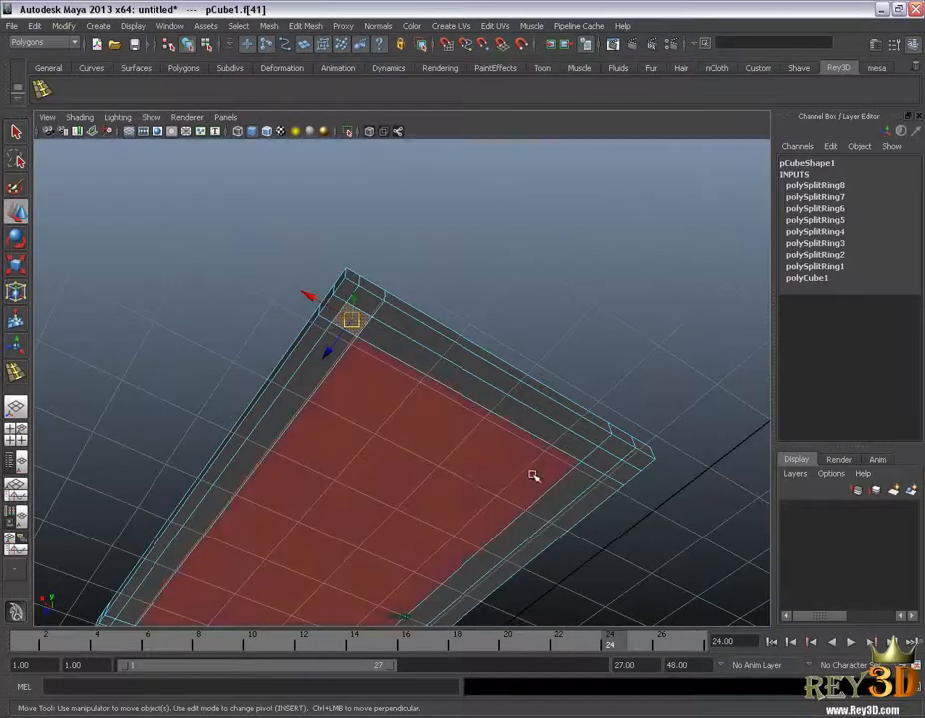
{"action": "middle_click_drag", "start_coordinate": [339, 502], "coordinate": [491, 427], "text": "alt"}
{"action": "left_click_drag", "start_coordinate": [384, 467], "coordinate": [424, 469], "text": "alt"}
{"action": "middle_click_drag", "start_coordinate": [399, 478], "coordinate": [435, 419], "text": "alt"}
{"action": "right_click_drag", "start_coordinate": [389, 426], "coordinate": [413, 427], "text": "alt"}
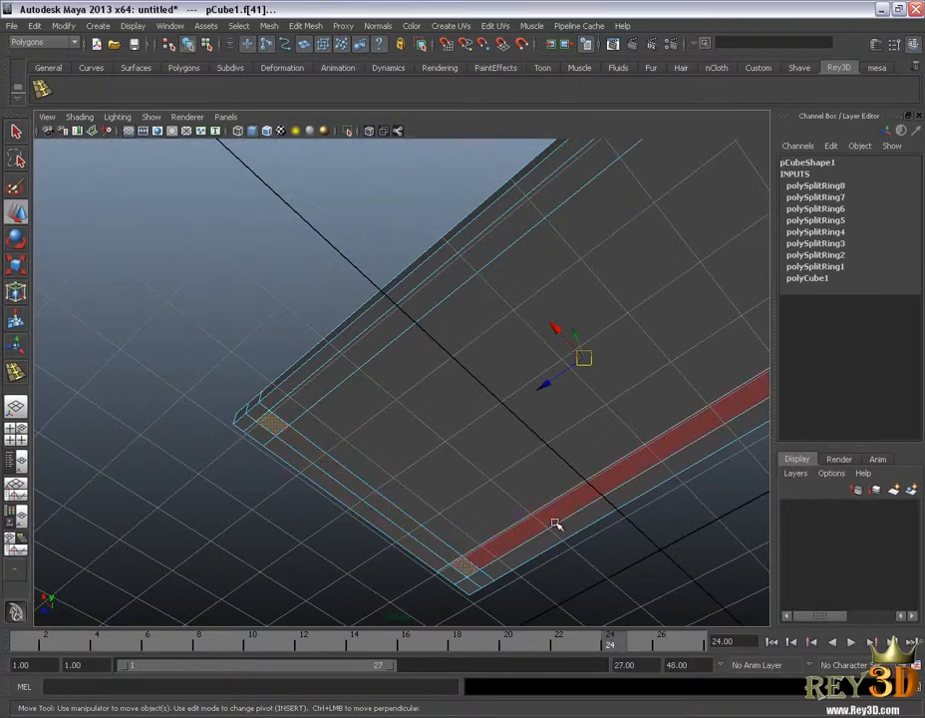
{"action": "left_click_drag", "start_coordinate": [557, 524], "coordinate": [642, 430], "text": "alt"}
{"action": "middle_click_drag", "start_coordinate": [642, 430], "coordinate": [597, 450], "text": "alt"}
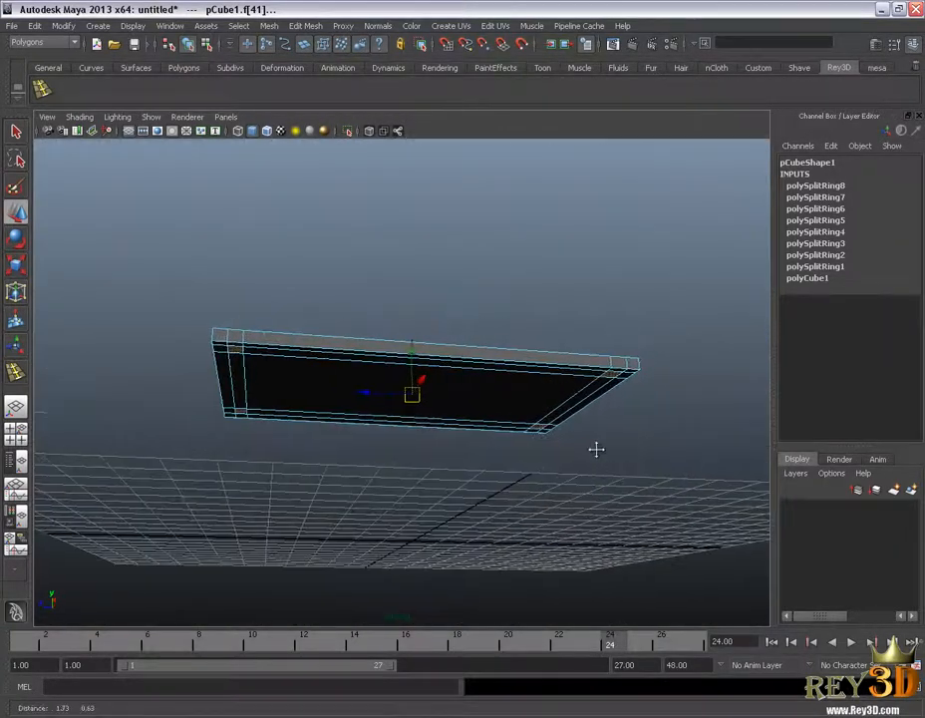
{"action": "left_click_drag", "start_coordinate": [597, 449], "coordinate": [579, 431], "text": "alt"}
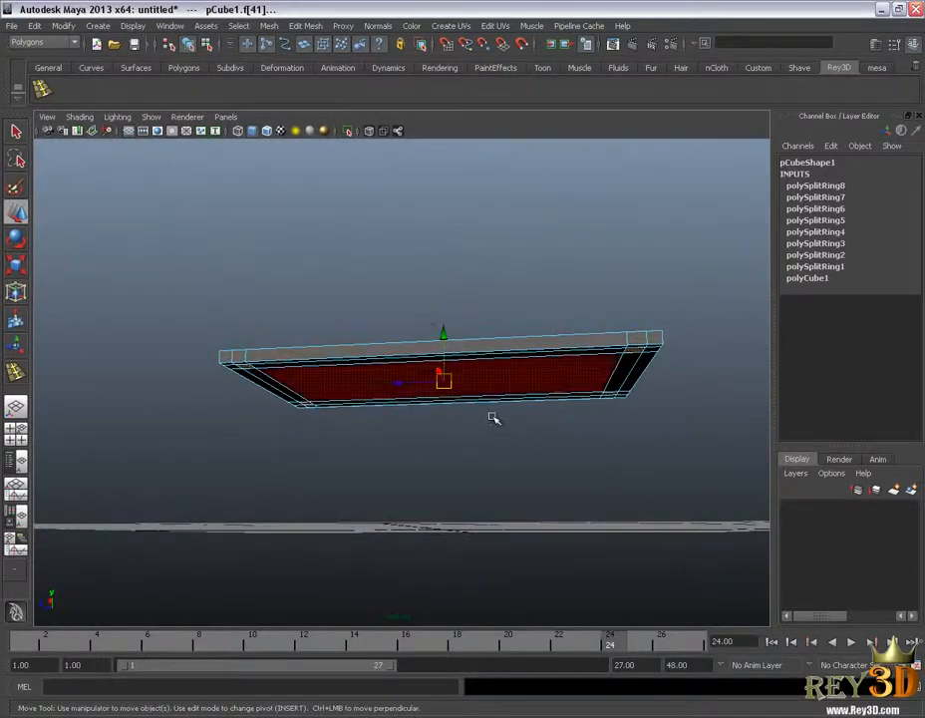
{"action": "left_click_drag", "start_coordinate": [492, 418], "coordinate": [467, 473], "text": "alt"}
{"action": "left_click_drag", "start_coordinate": [457, 415], "coordinate": [525, 446], "text": "alt"}
{"action": "key", "text": "ctrl+z"}
{"action": "left_click_drag", "start_coordinate": [411, 450], "coordinate": [361, 541], "text": "alt"}
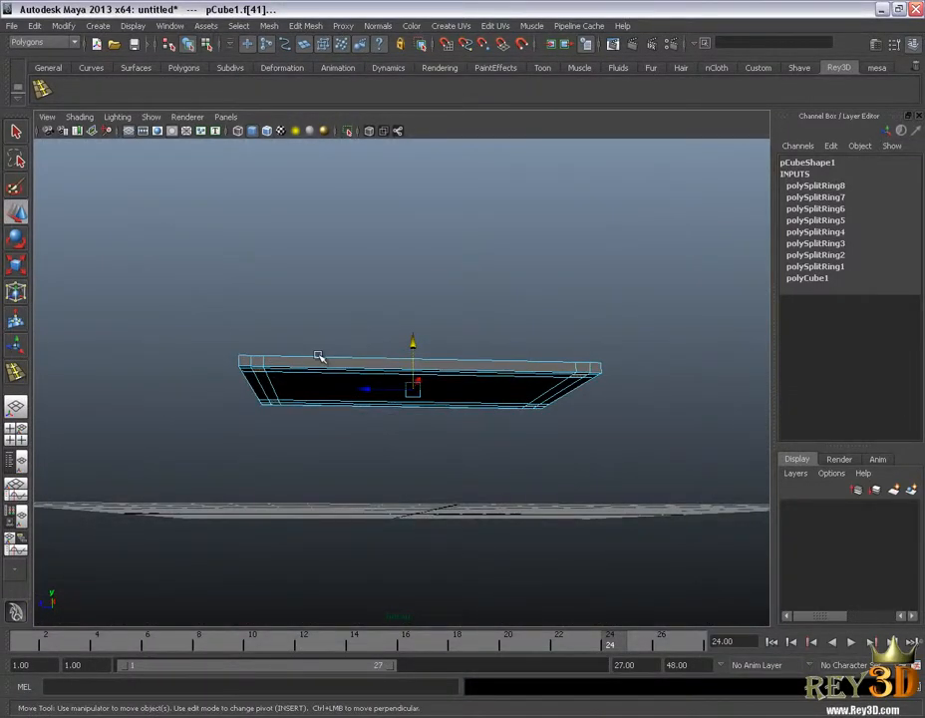
Hide the grid in the perspective view.
{"action": "left_click_drag", "start_coordinate": [318, 356], "coordinate": [171, 140], "text": "alt"}
{"action": "left_click", "coordinate": [151, 117]}
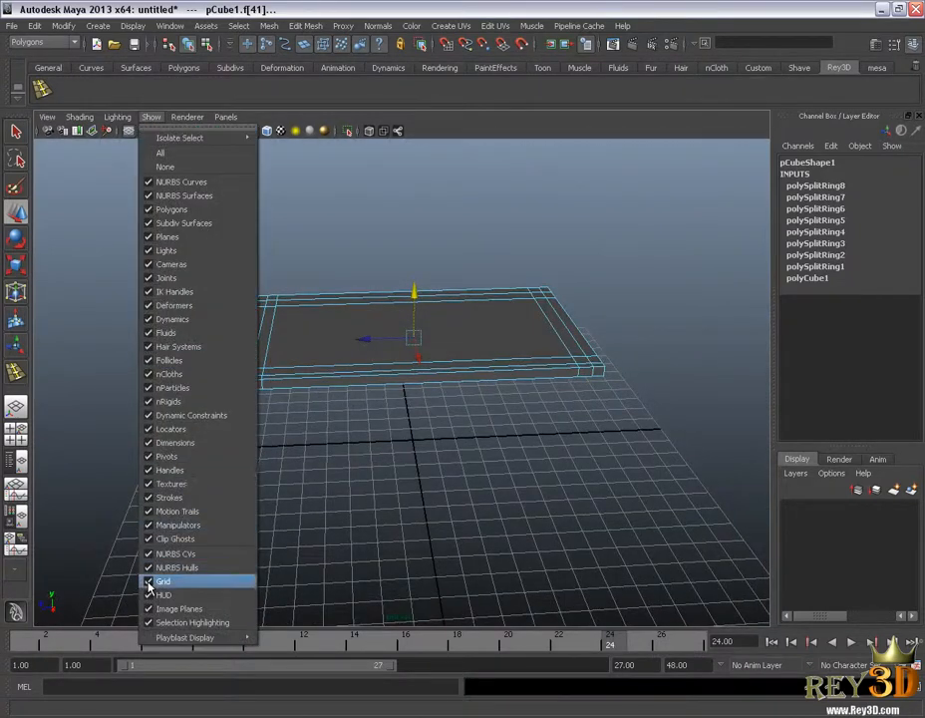
{"action": "left_click", "coordinate": [149, 587]}
{"action": "left_click_drag", "start_coordinate": [550, 490], "coordinate": [615, 413], "text": "alt"}
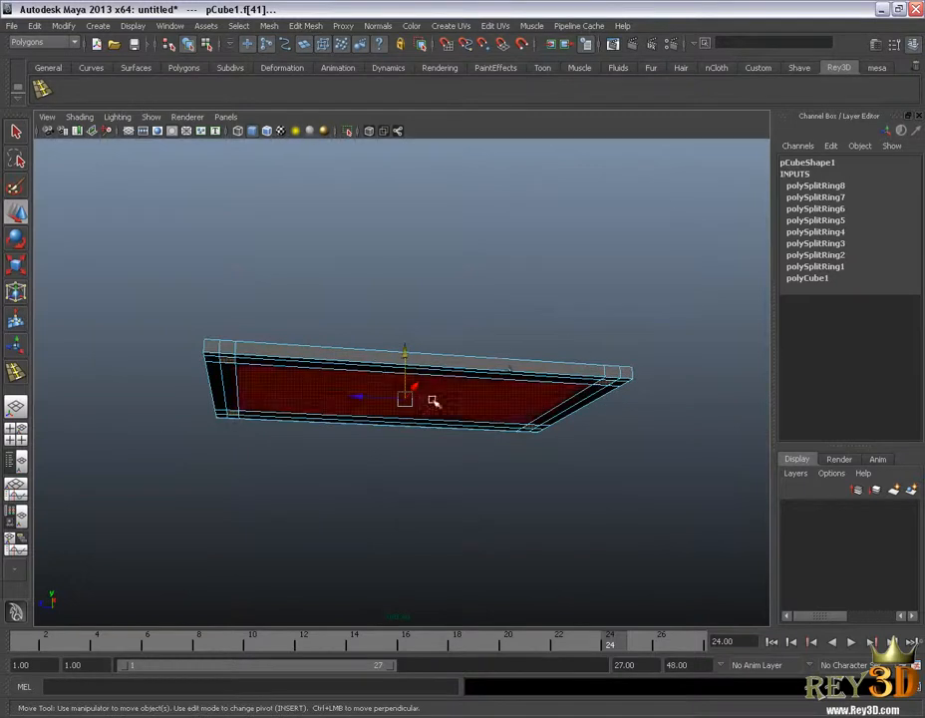
{"action": "left_click_drag", "start_coordinate": [433, 400], "coordinate": [549, 275], "text": "alt"}
Add Extrude to the Rey3D shelf and extrude the four selected underside faces downward about 4.14 as table legs.
{"action": "left_click", "coordinate": [307, 26]}
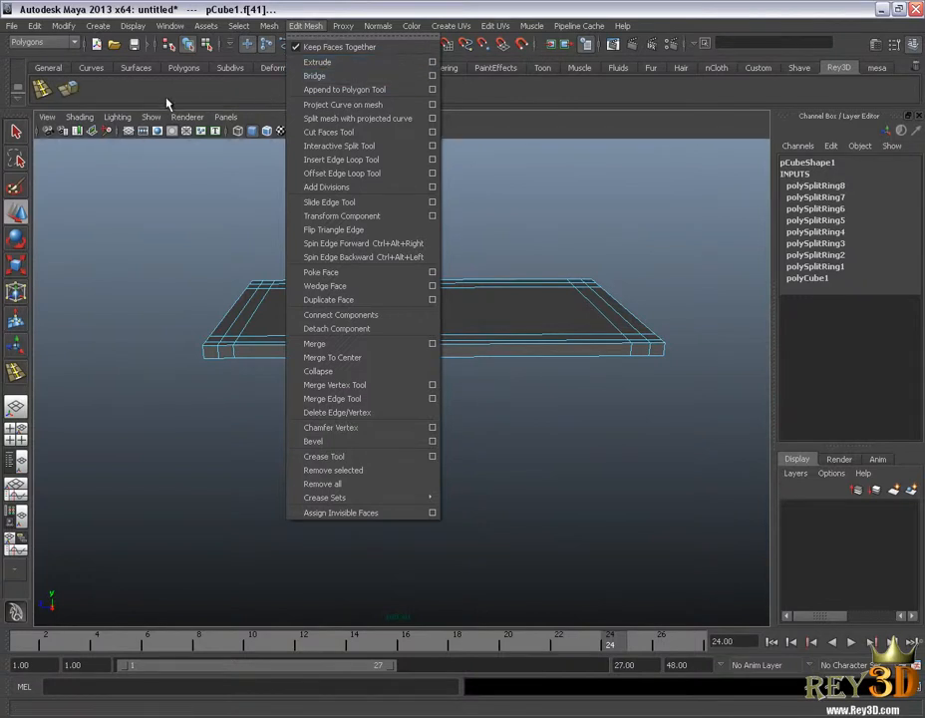
{"action": "left_click", "coordinate": [317, 62]}
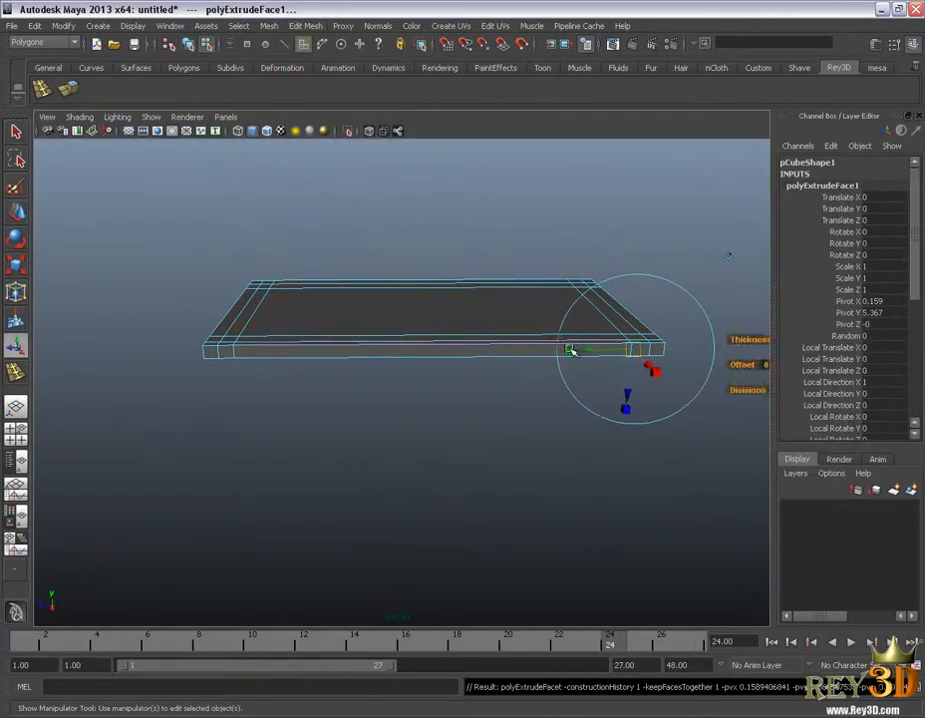
{"action": "left_click_drag", "start_coordinate": [572, 350], "coordinate": [548, 349], "text": "alt"}
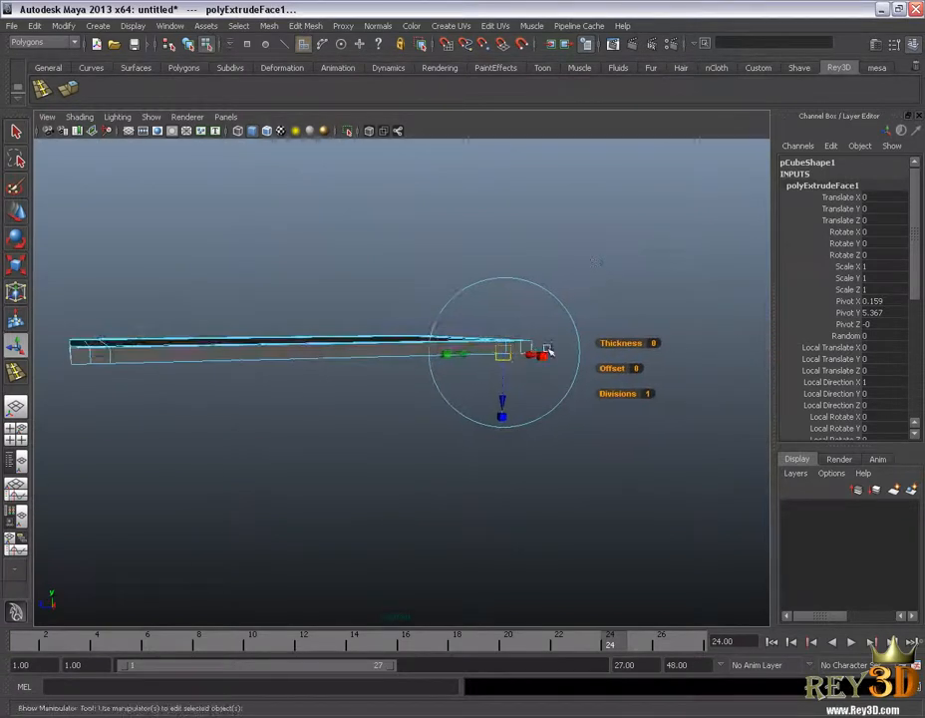
{"action": "left_click_drag", "start_coordinate": [592, 386], "coordinate": [496, 431], "text": "alt"}
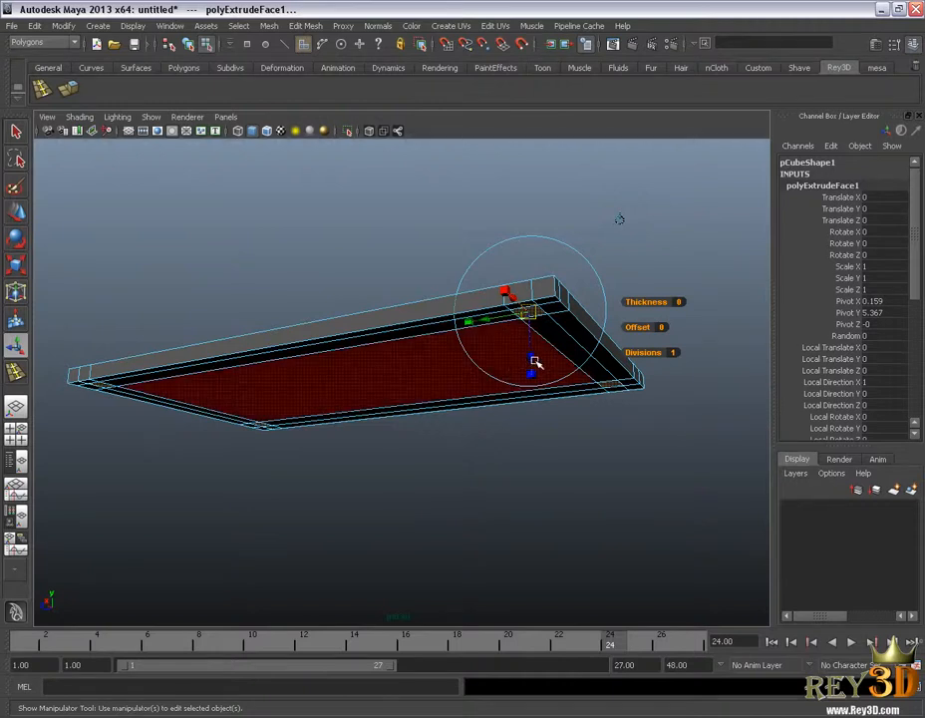
{"action": "left_click_drag", "start_coordinate": [534, 355], "coordinate": [535, 571]}
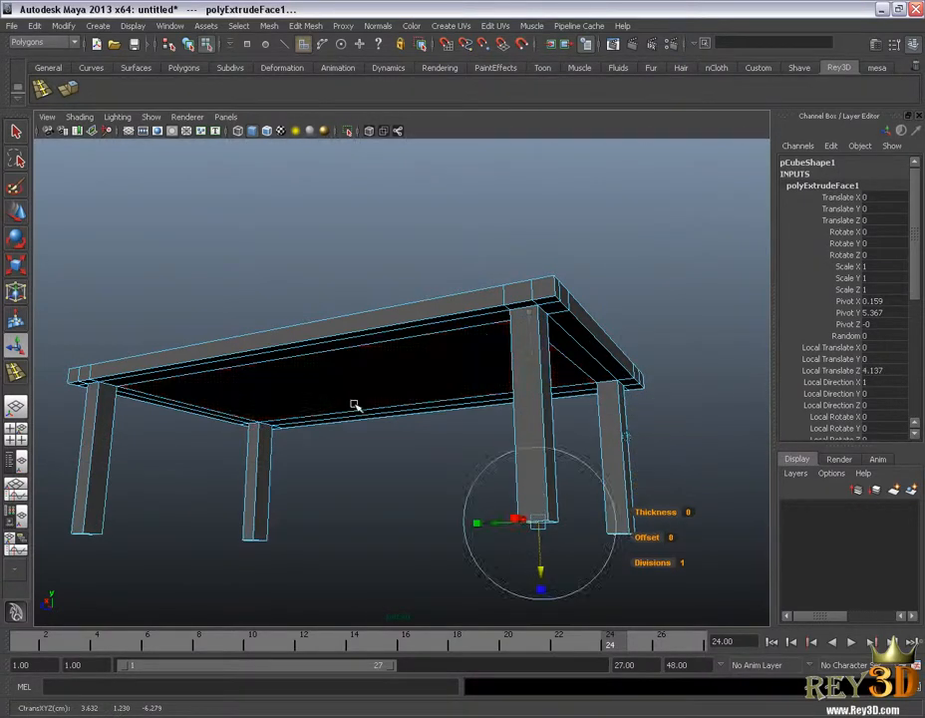
Leave face component mode for object mode and select the whole table.
{"action": "left_click_drag", "start_coordinate": [355, 405], "coordinate": [397, 420], "text": "alt"}
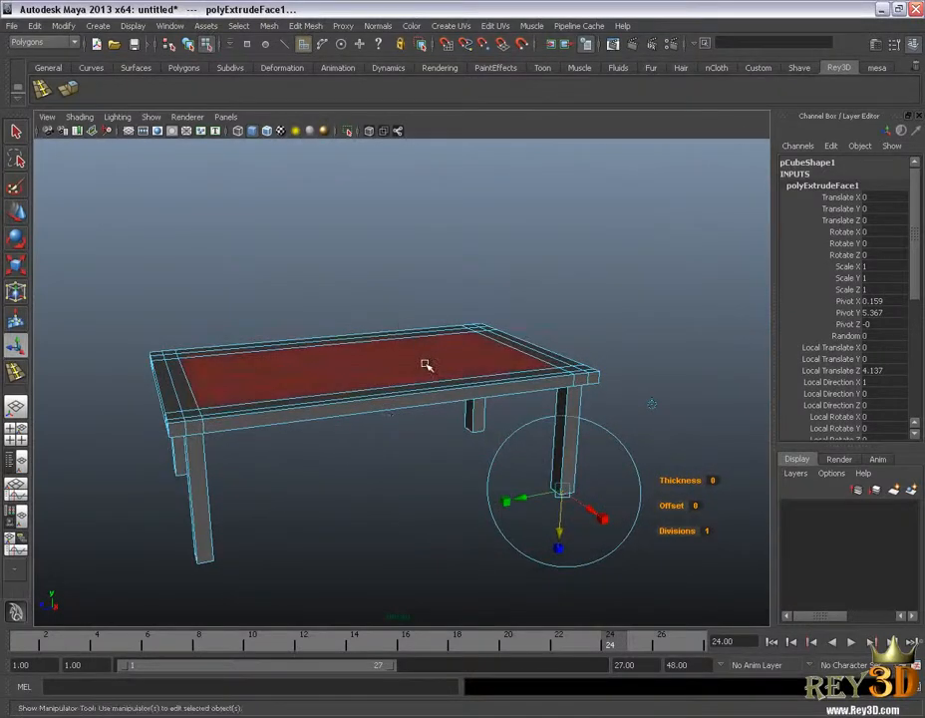
{"action": "right_click_drag", "start_coordinate": [423, 366], "coordinate": [494, 342]}
{"action": "left_click", "coordinate": [572, 273]}
{"action": "left_click_drag", "start_coordinate": [517, 501], "coordinate": [438, 341], "text": "alt"}
{"action": "left_click", "coordinate": [438, 341]}
{"action": "left_click_drag", "start_coordinate": [391, 429], "coordinate": [397, 397], "text": "alt"}
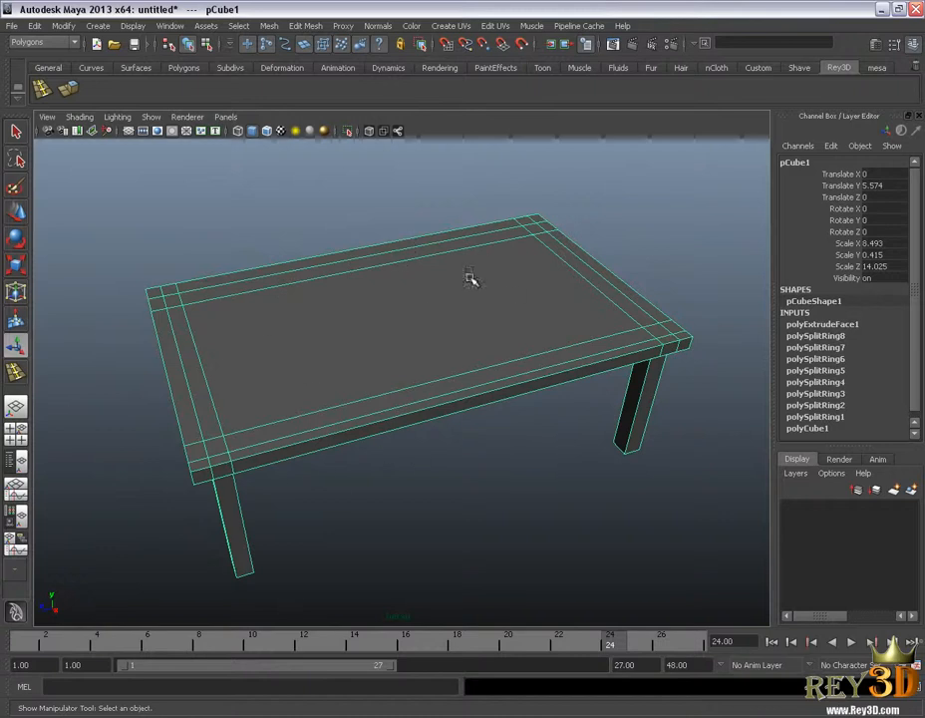
{"action": "left_click_drag", "start_coordinate": [453, 483], "coordinate": [477, 461], "text": "alt"}
{"action": "left_click_drag", "start_coordinate": [441, 377], "coordinate": [479, 433], "text": "alt"}
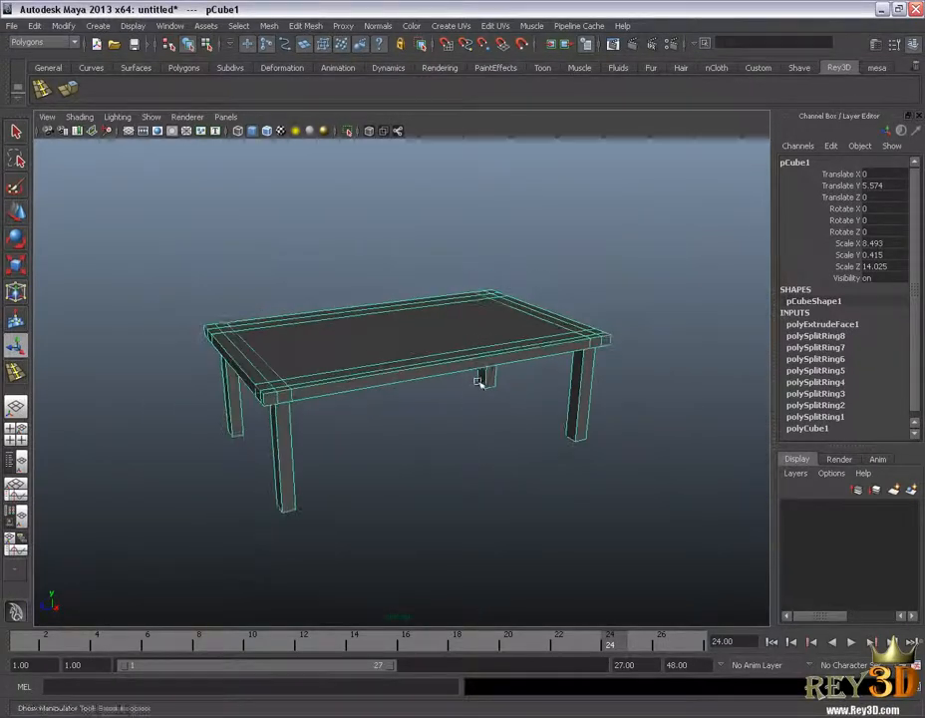
Rename the table object as mesa.
{"action": "left_click", "coordinate": [795, 162]}
{"action": "type", "text": "mesa"}
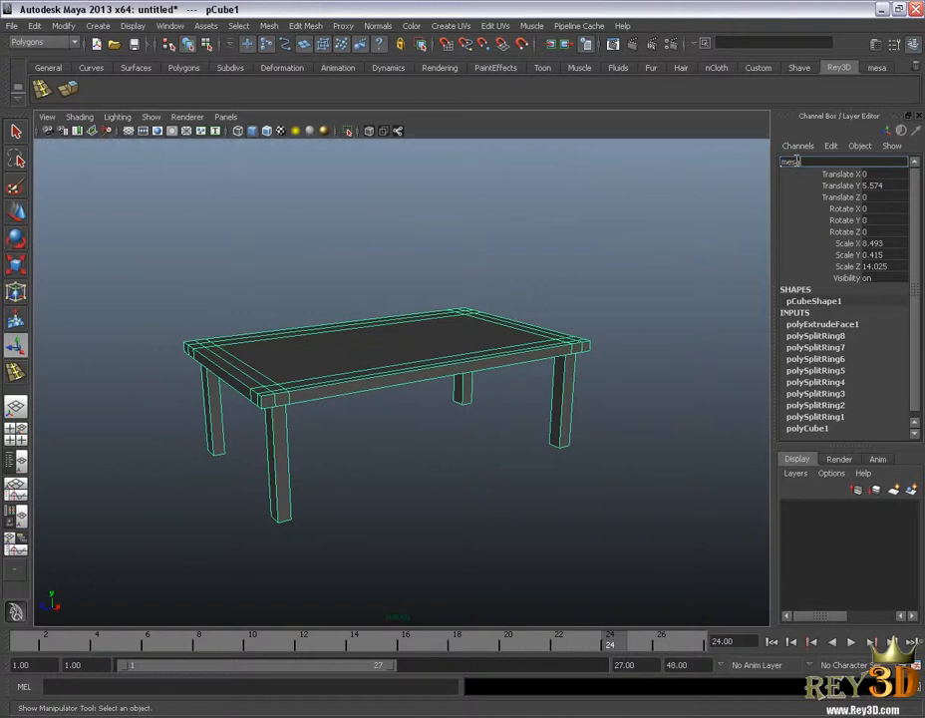
{"action": "key", "text": "Return"}
{"action": "left_click_drag", "start_coordinate": [461, 411], "coordinate": [477, 361], "text": "alt"}
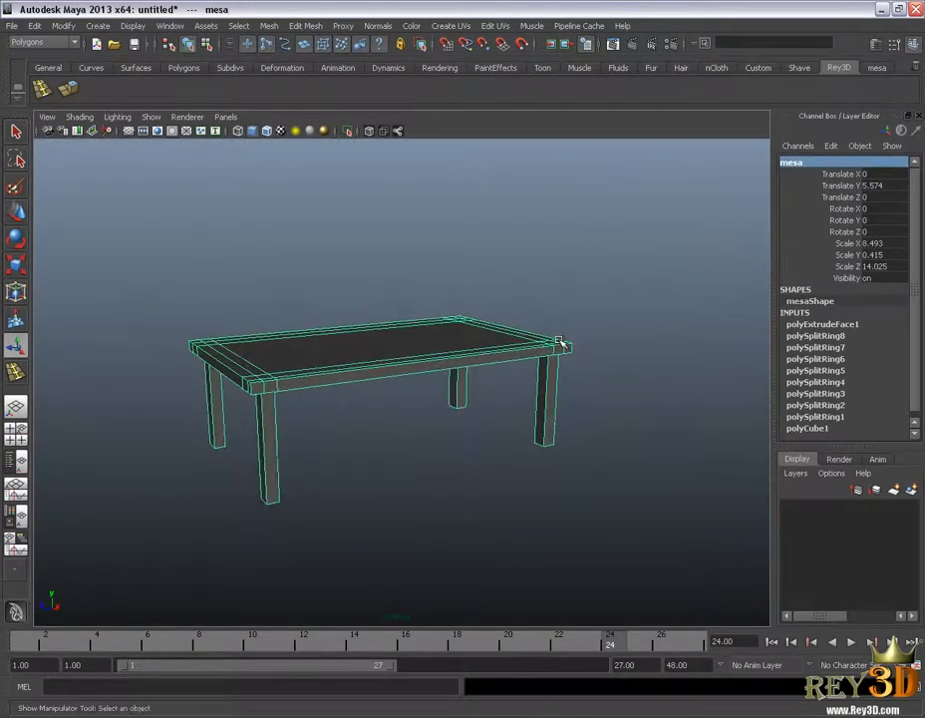
Examine the table's construction history, including the input attributes of the polyExtrudeFace1 operation.
{"action": "left_click_drag", "start_coordinate": [916, 291], "coordinate": [915, 298]}
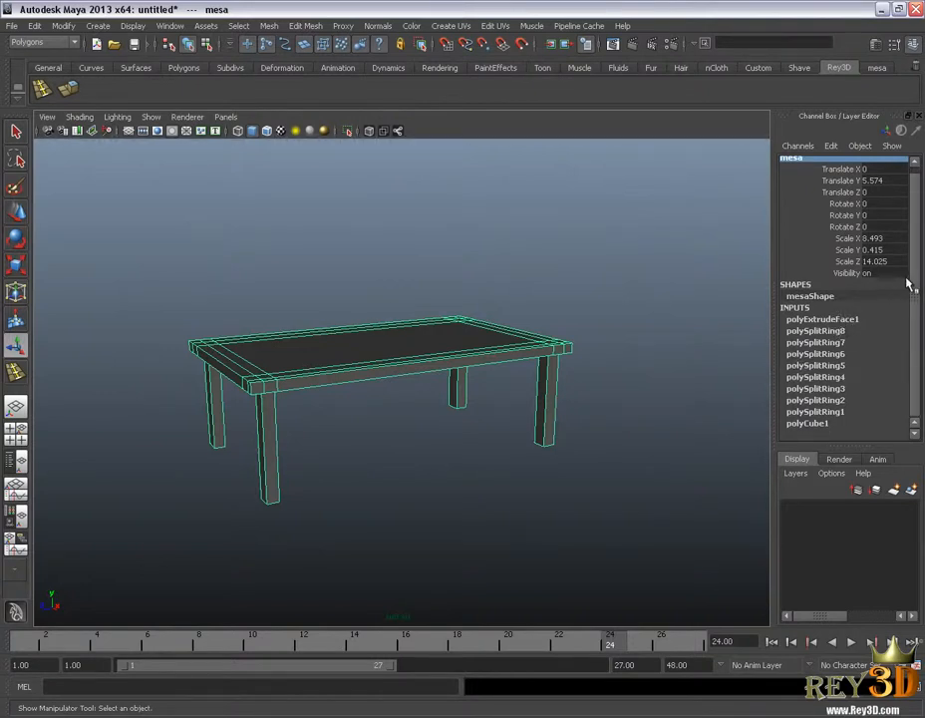
{"action": "left_click_drag", "start_coordinate": [913, 314], "coordinate": [920, 212]}
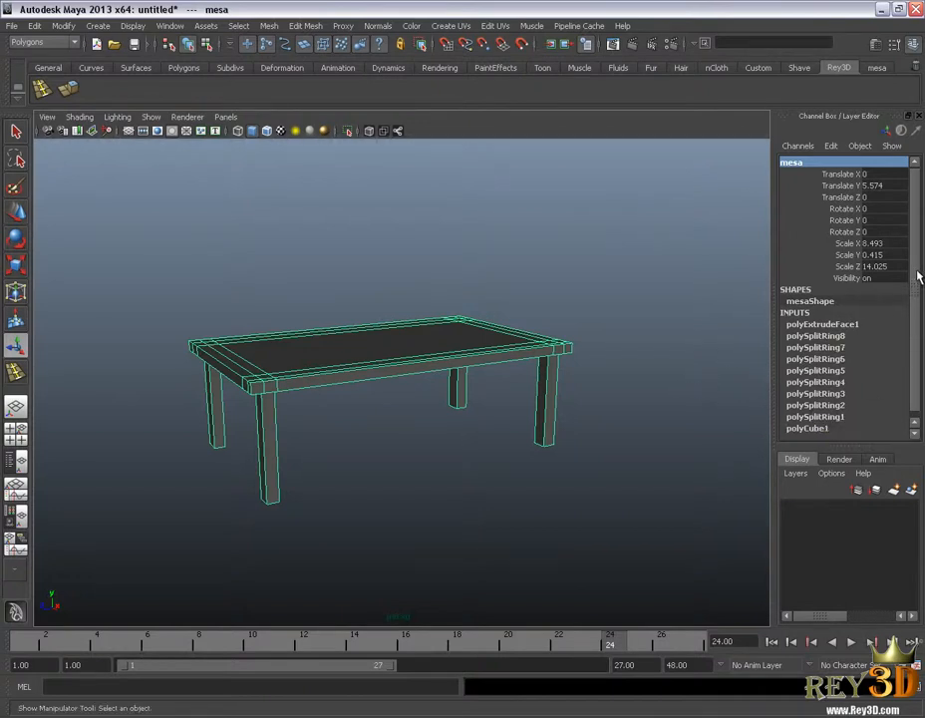
{"action": "left_click_drag", "start_coordinate": [915, 298], "coordinate": [914, 375]}
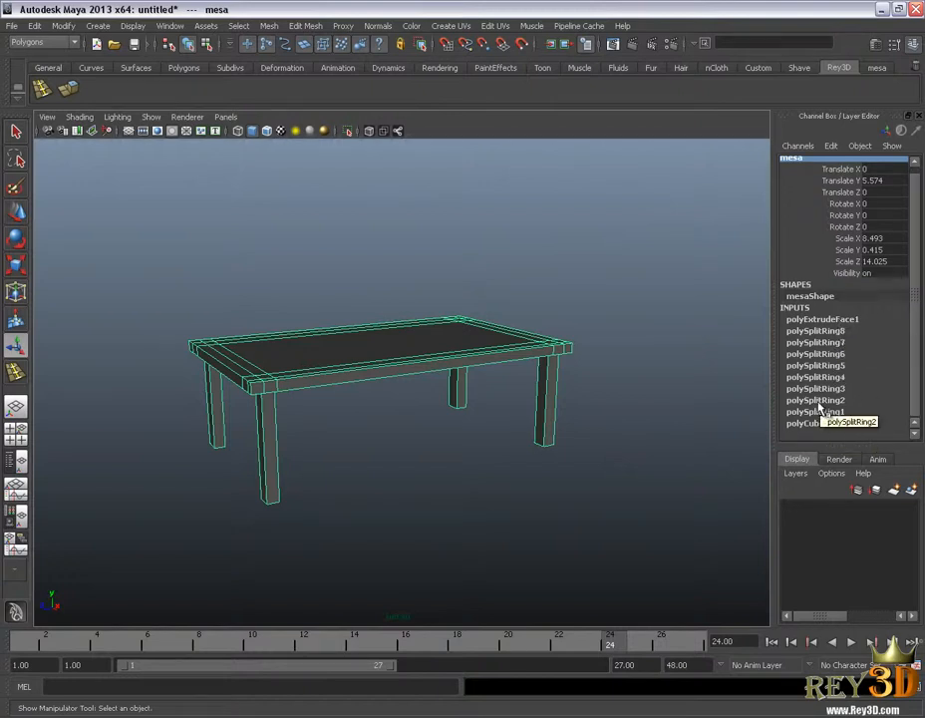
{"action": "left_click", "coordinate": [839, 324]}
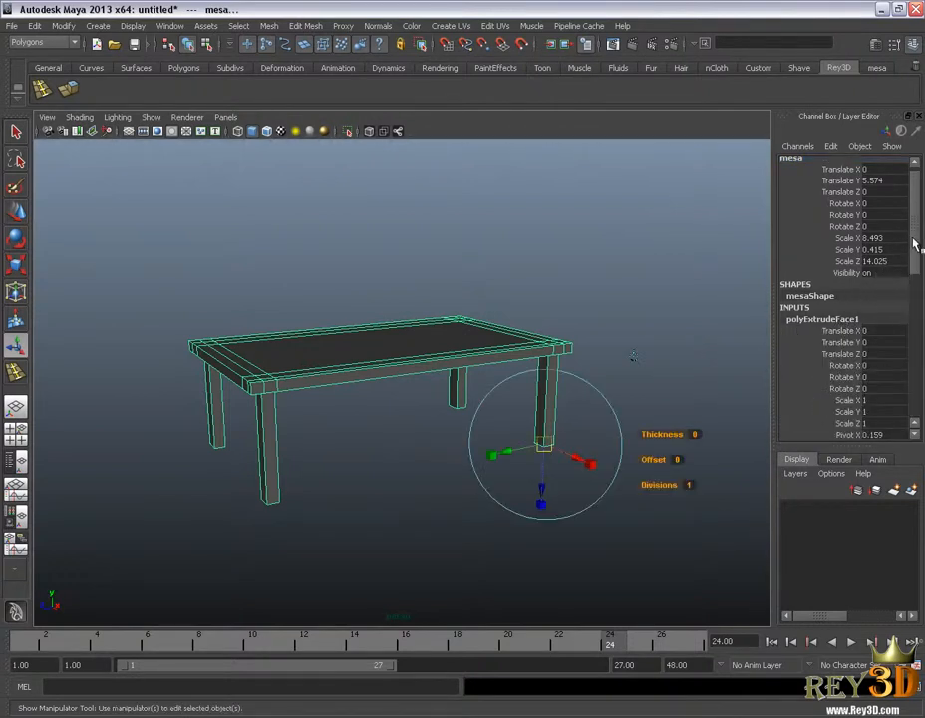
{"action": "left_click_drag", "start_coordinate": [915, 259], "coordinate": [916, 215]}
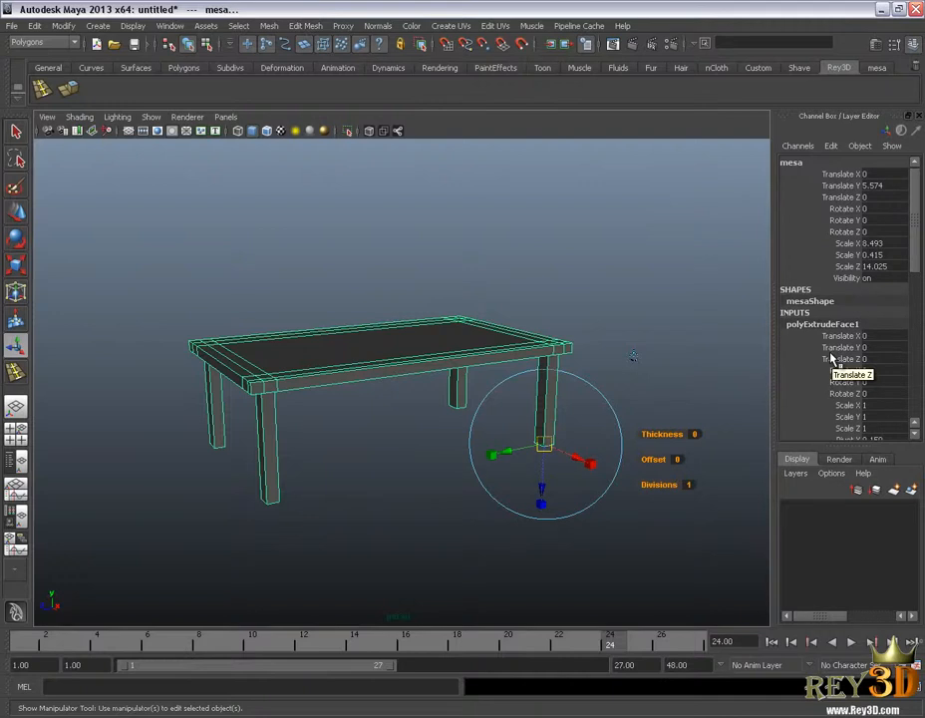
{"action": "scroll", "coordinate": [501, 380], "scroll_direction": "up", "scroll_amount": 1}
{"action": "left_click", "coordinate": [514, 284]}
{"action": "left_click", "coordinate": [473, 325]}
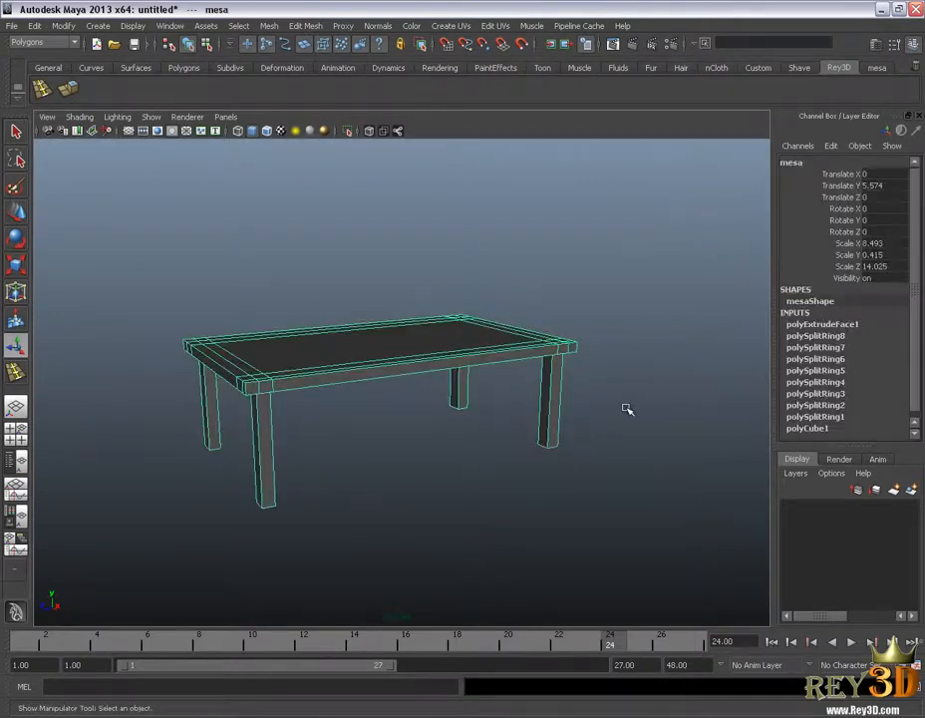
{"action": "mouse_move", "coordinate": [478, 384]}
{"action": "left_mouse_down", "text": "alt"}
{"action": "mouse_move", "coordinate": [464, 381]}
{"action": "mouse_move", "coordinate": [477, 378]}
{"action": "left_mouse_up", "text": "alt"}
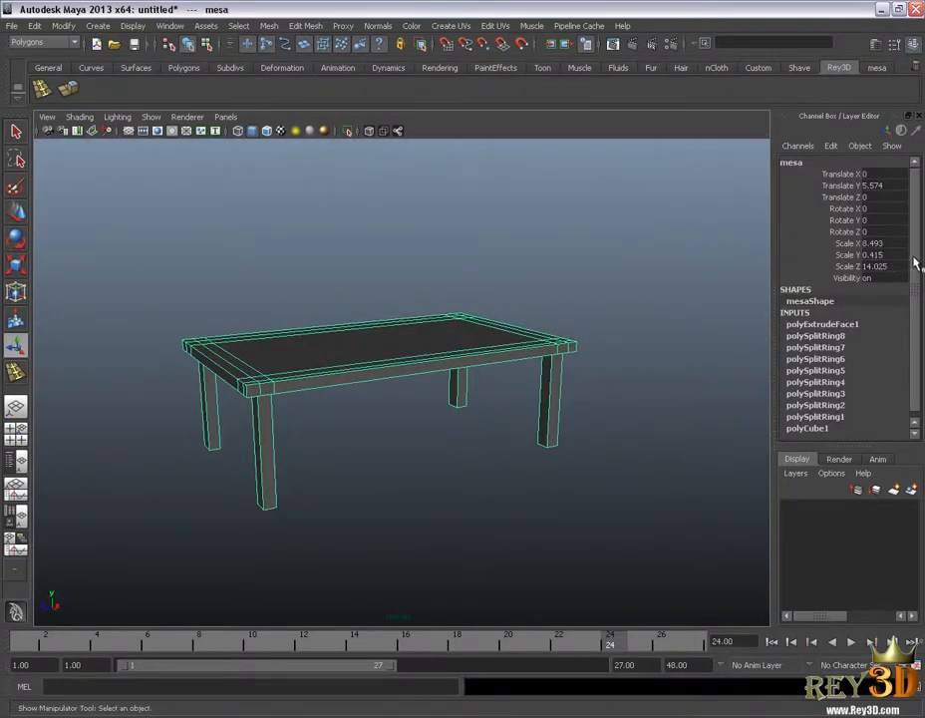
{"action": "left_click_drag", "start_coordinate": [914, 263], "coordinate": [919, 360]}
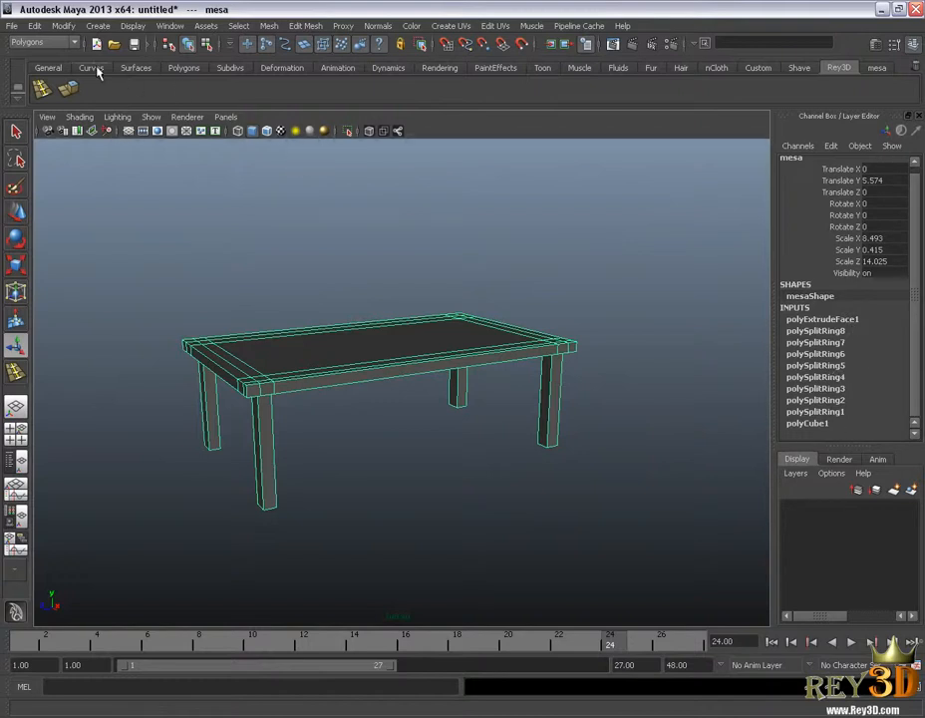
Add the Delete by Type History command to the Rey3D shelf.
{"action": "left_click", "coordinate": [35, 26]}
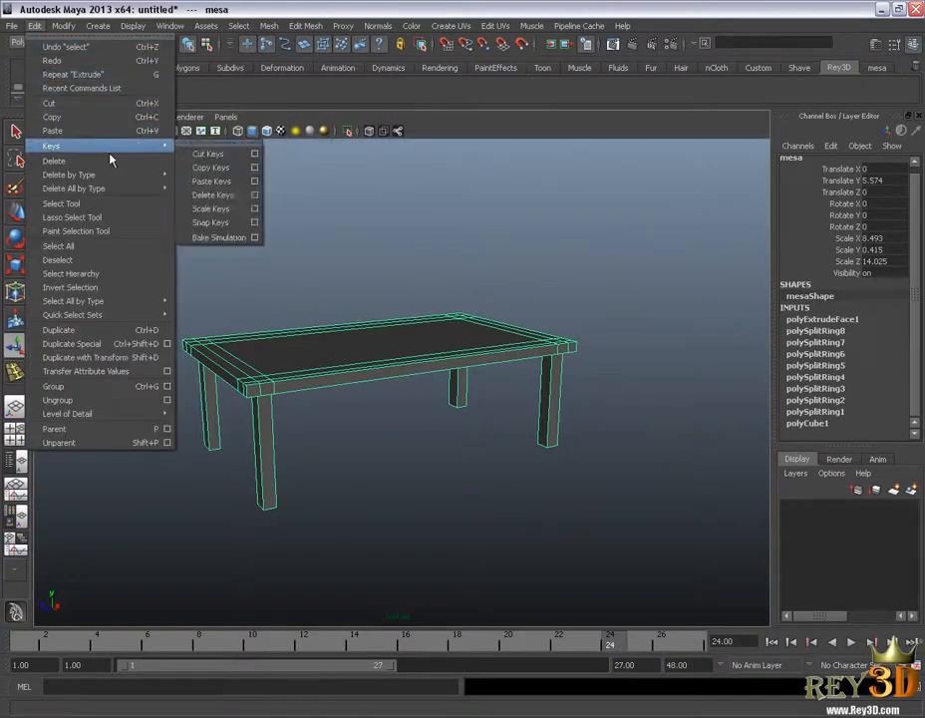
{"action": "mouse_move", "coordinate": [140, 175]}
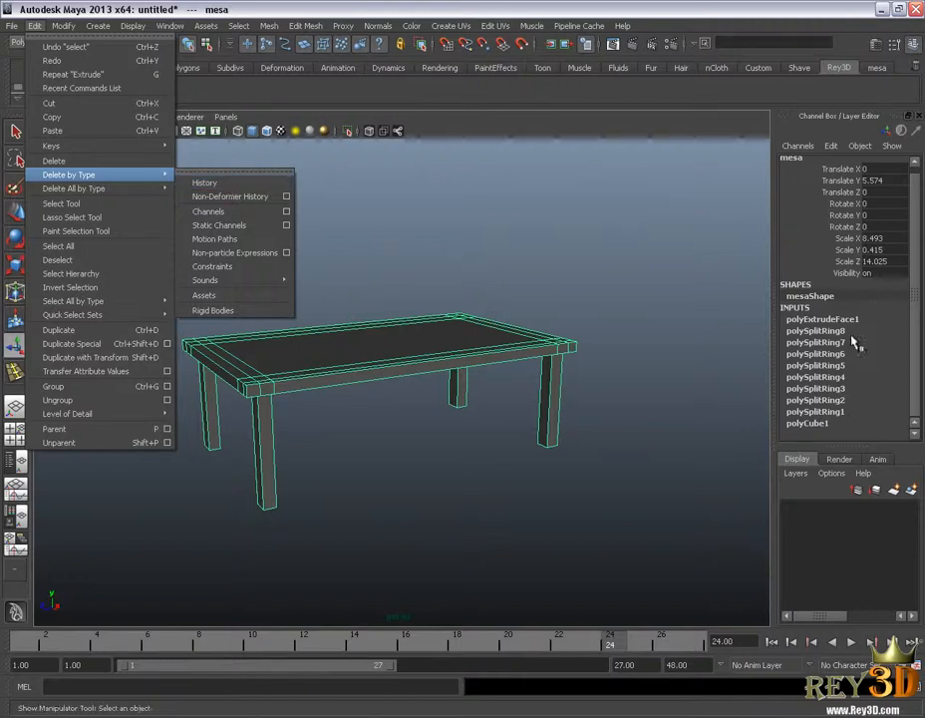
{"action": "left_click", "coordinate": [242, 187], "text": "ctrl+shift"}
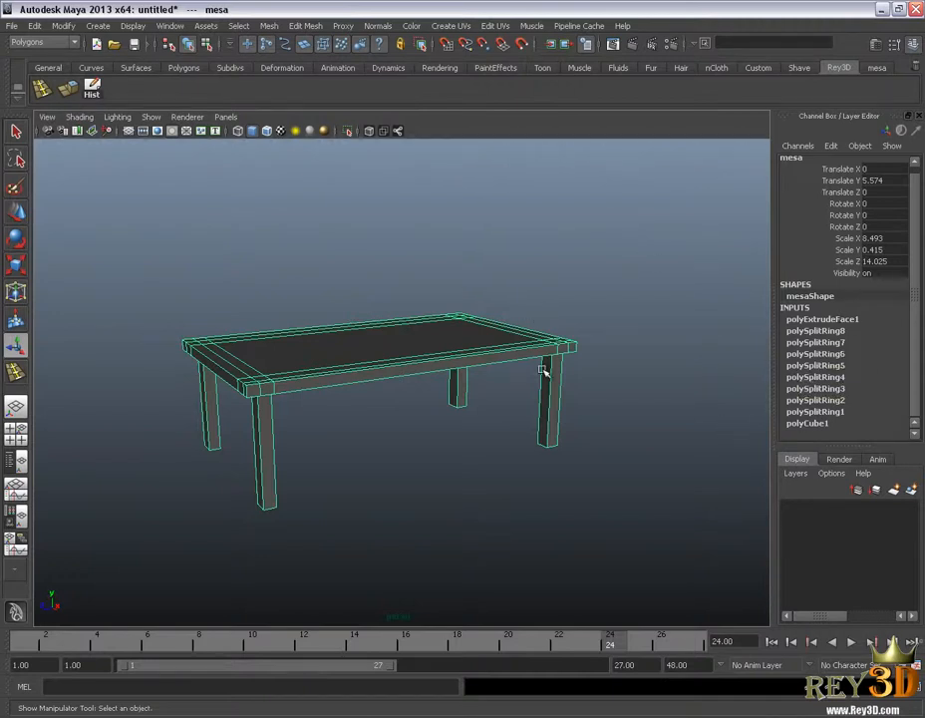
Try the new history deletion shortcut on the table and undo it.
{"action": "left_click", "coordinate": [91, 90]}
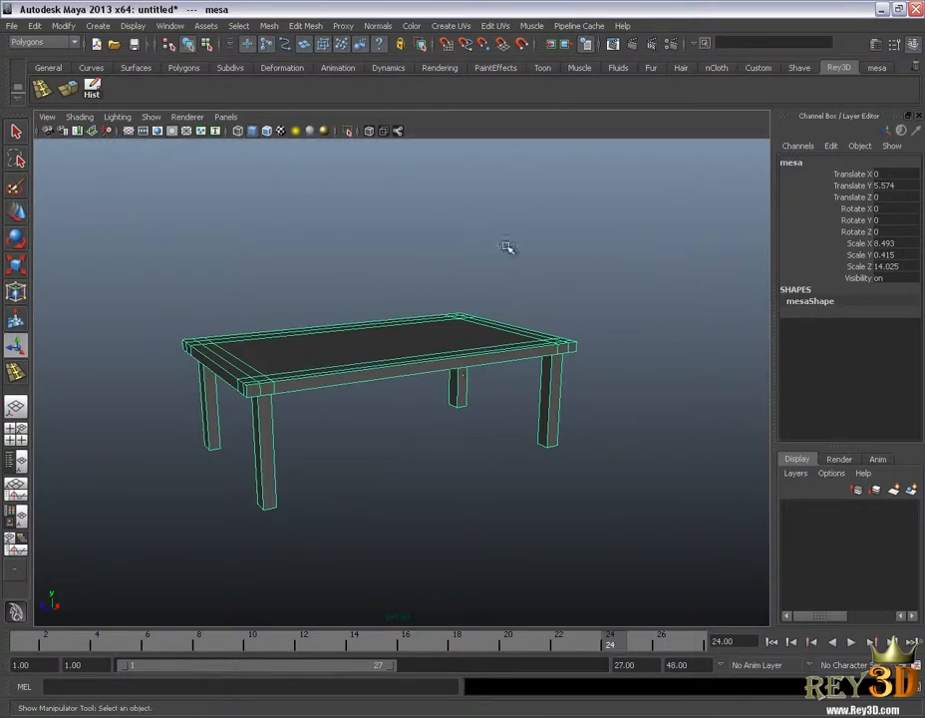
{"action": "key", "text": "ctrl+z"}
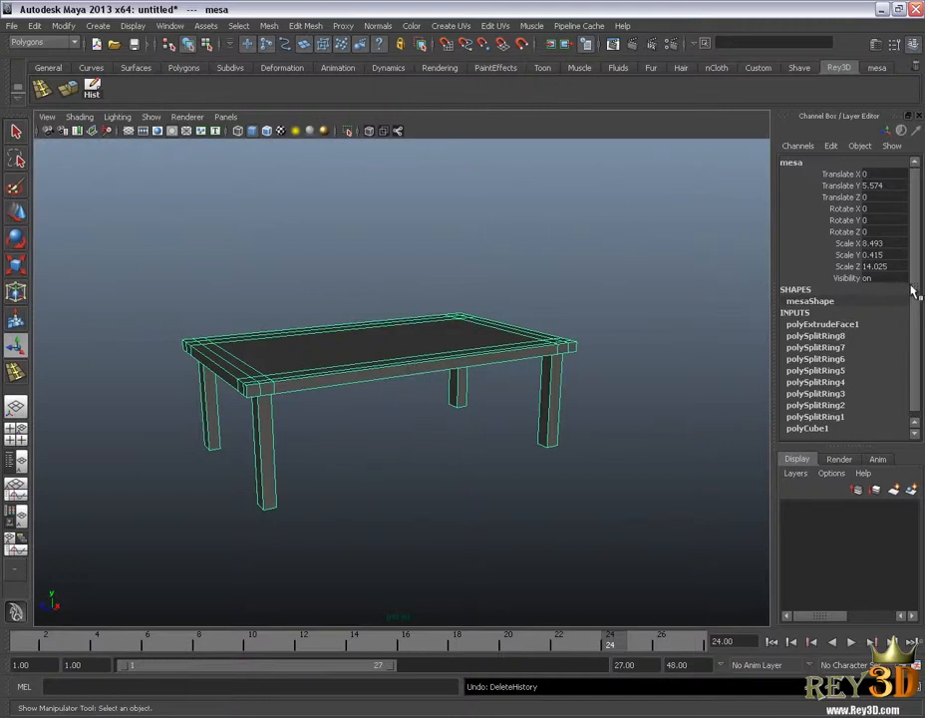
{"action": "left_click_drag", "start_coordinate": [912, 291], "coordinate": [917, 355]}
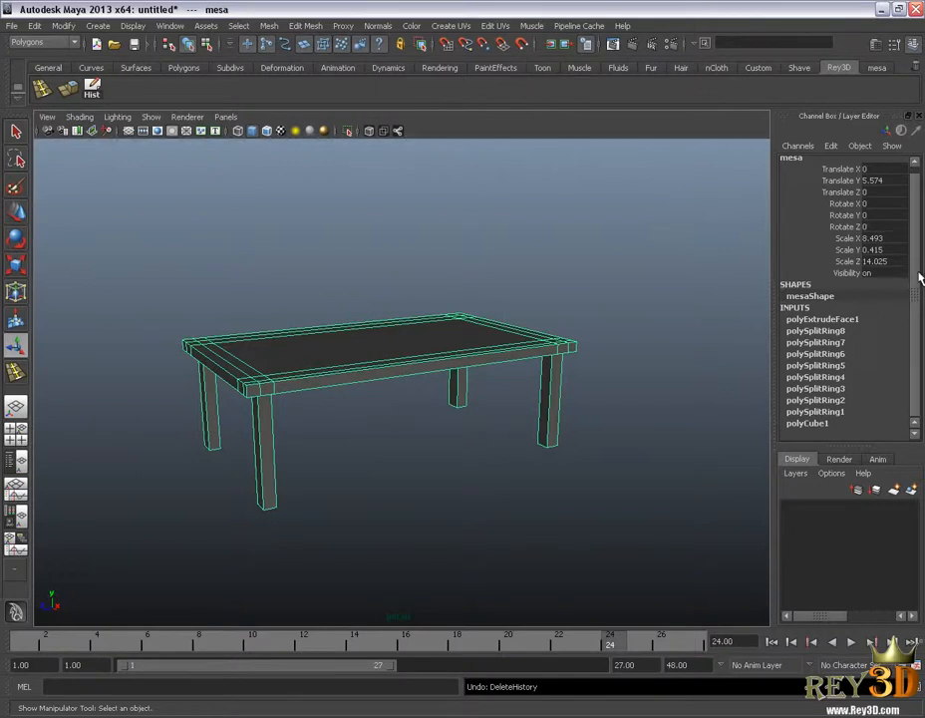
{"action": "left_click_drag", "start_coordinate": [918, 273], "coordinate": [917, 261]}
Delete the table's construction history with the Hist shelf command.
{"action": "left_click", "coordinate": [92, 92]}
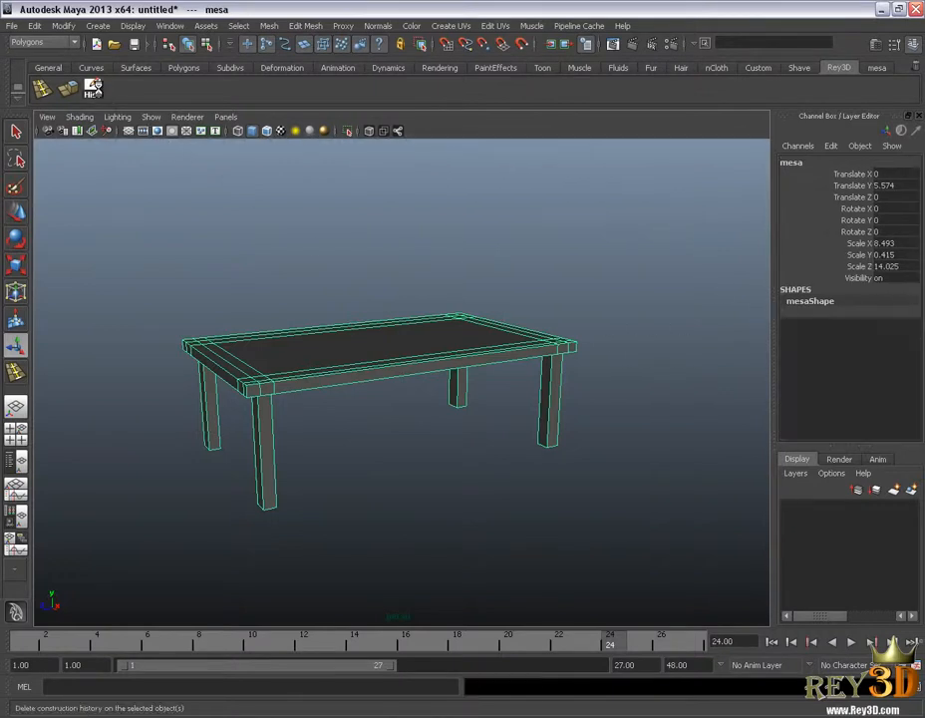
{"action": "mouse_move", "coordinate": [439, 365]}
{"action": "left_mouse_down", "text": "alt"}
{"action": "mouse_move", "coordinate": [440, 357]}
{"action": "mouse_move", "coordinate": [440, 372]}
{"action": "left_mouse_up", "text": "alt"}
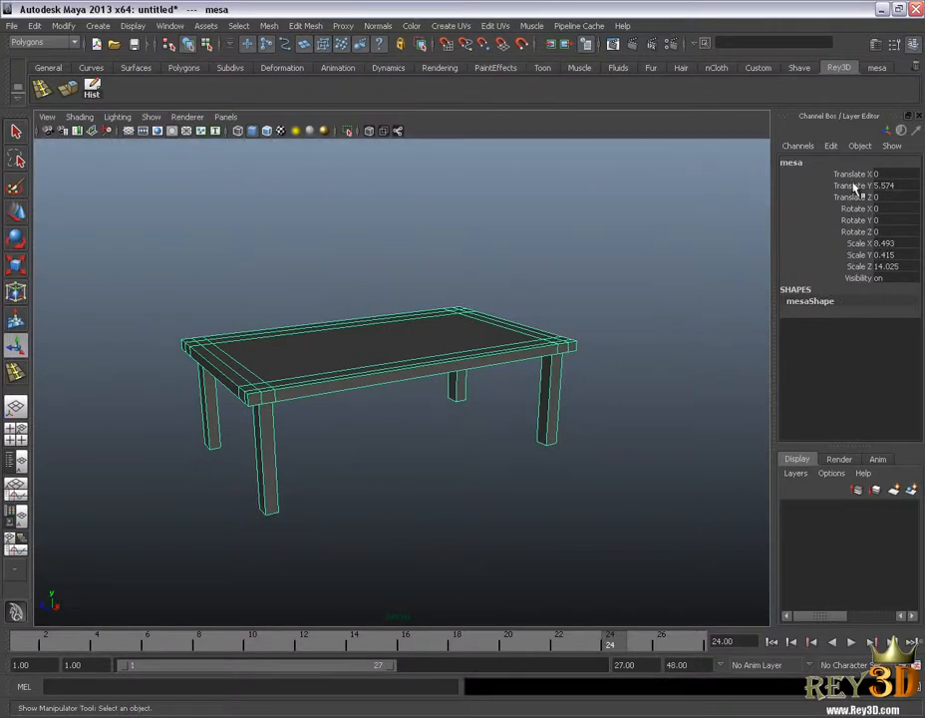
Add Freeze Transformations to the Rey3D shelf and freeze the table's transformations with it.
{"action": "left_click_drag", "start_coordinate": [590, 385], "coordinate": [549, 378], "text": "alt"}
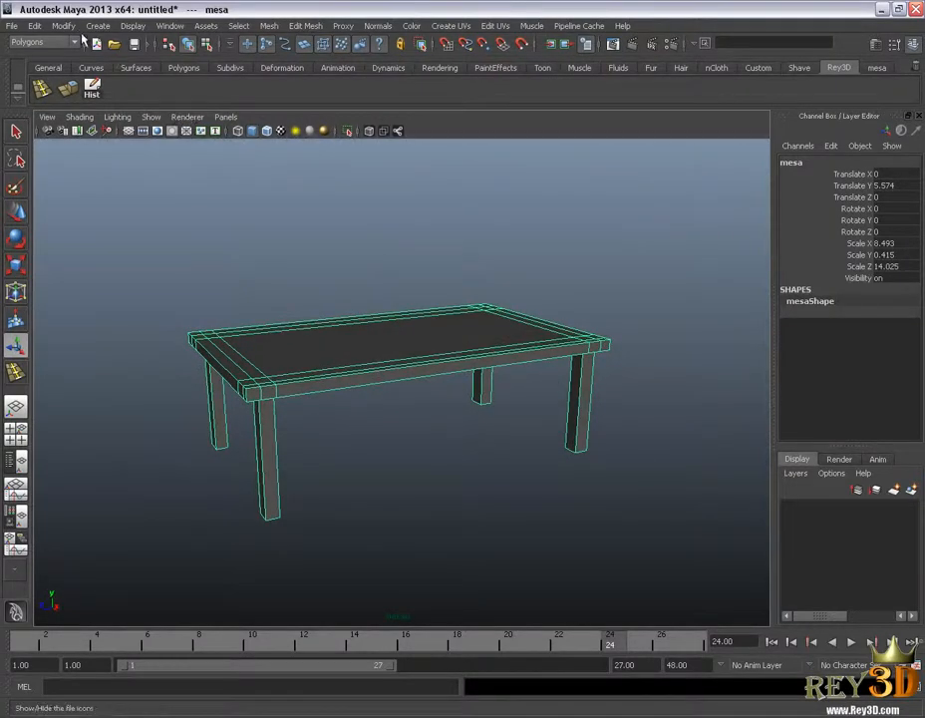
{"action": "left_click", "coordinate": [65, 27]}
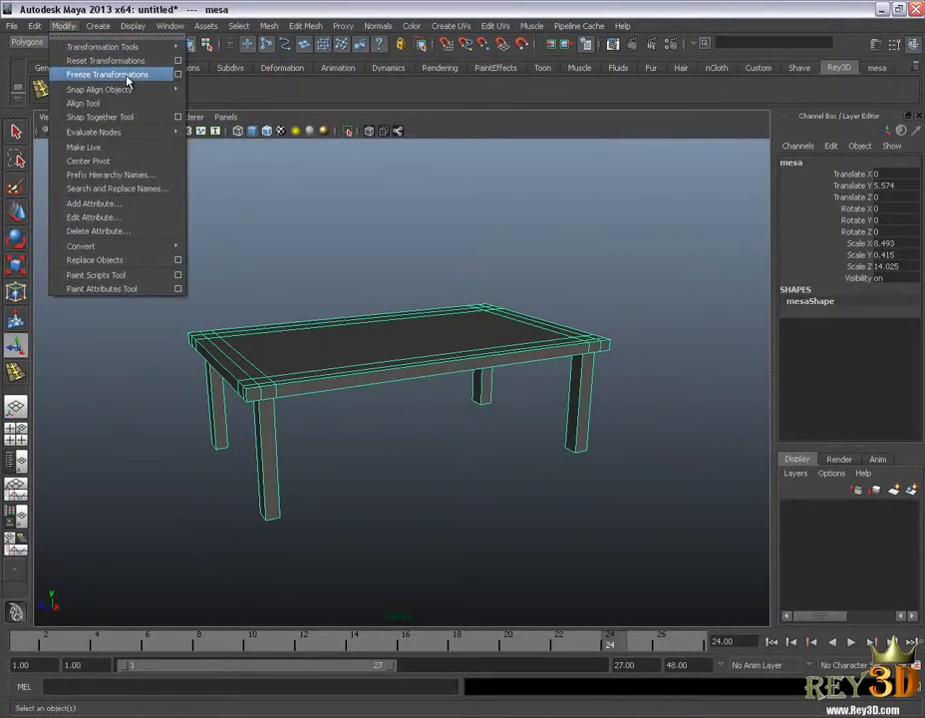
{"action": "left_click", "coordinate": [378, 343]}
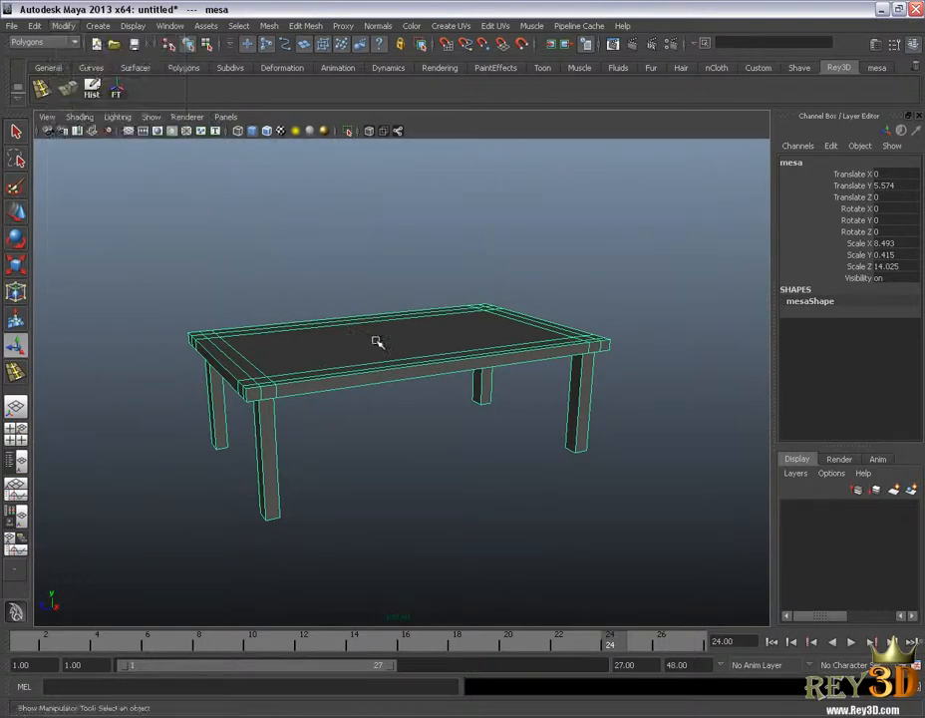
{"action": "left_click_drag", "start_coordinate": [378, 343], "coordinate": [419, 262], "text": "alt"}
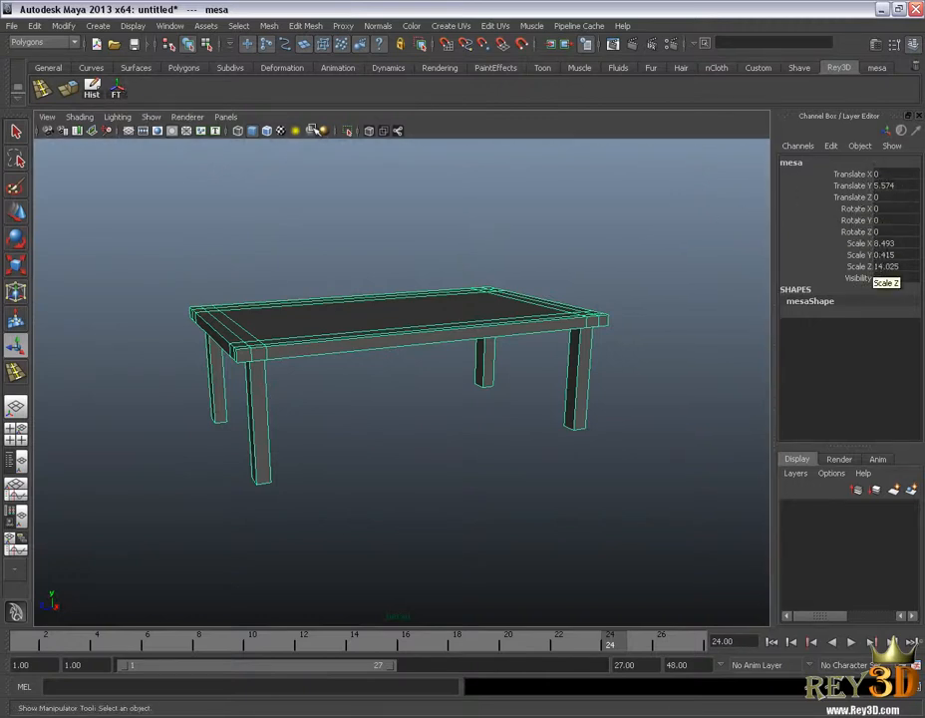
{"action": "left_click", "coordinate": [117, 94]}
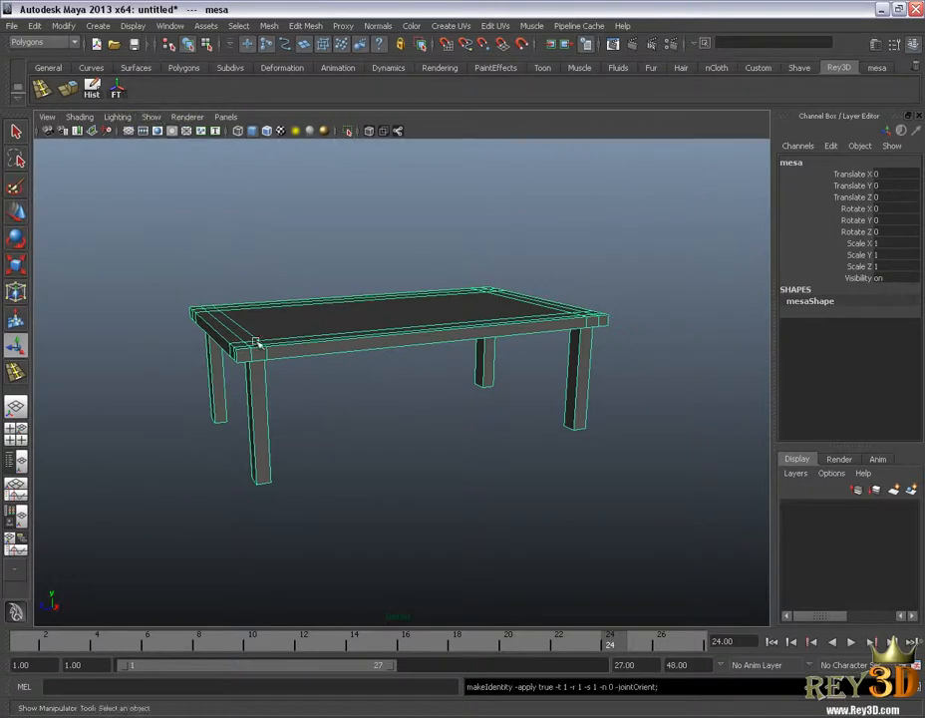
{"action": "left_click_drag", "start_coordinate": [467, 392], "coordinate": [477, 399], "text": "alt"}
Test-move the table about 6.07 along Z and set Translate Z back to 0.
{"action": "key", "text": "w"}
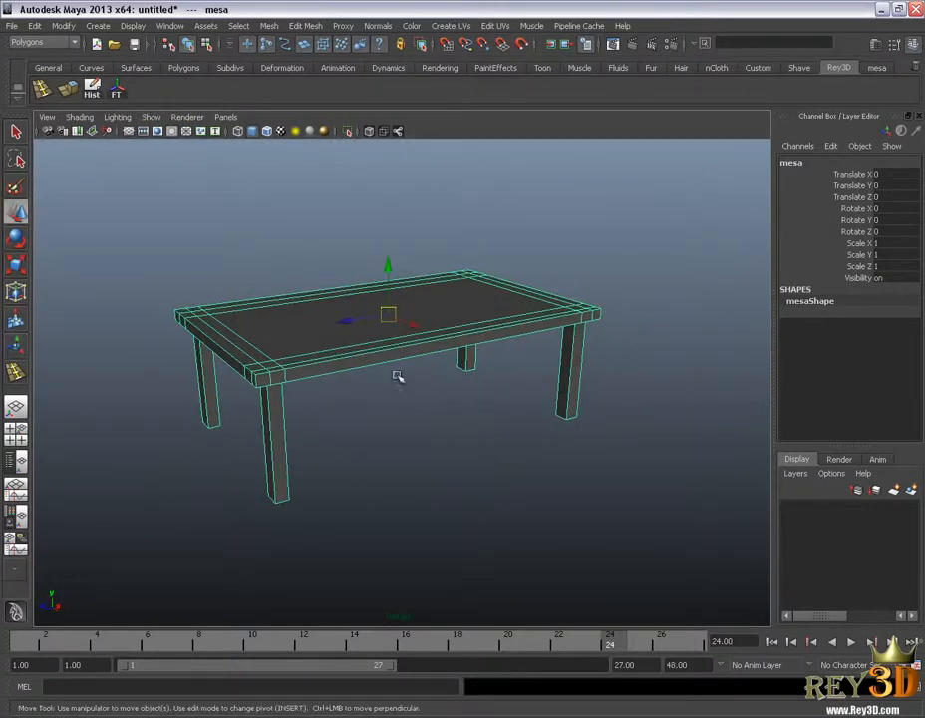
{"action": "left_click_drag", "start_coordinate": [399, 374], "coordinate": [424, 374], "text": "alt"}
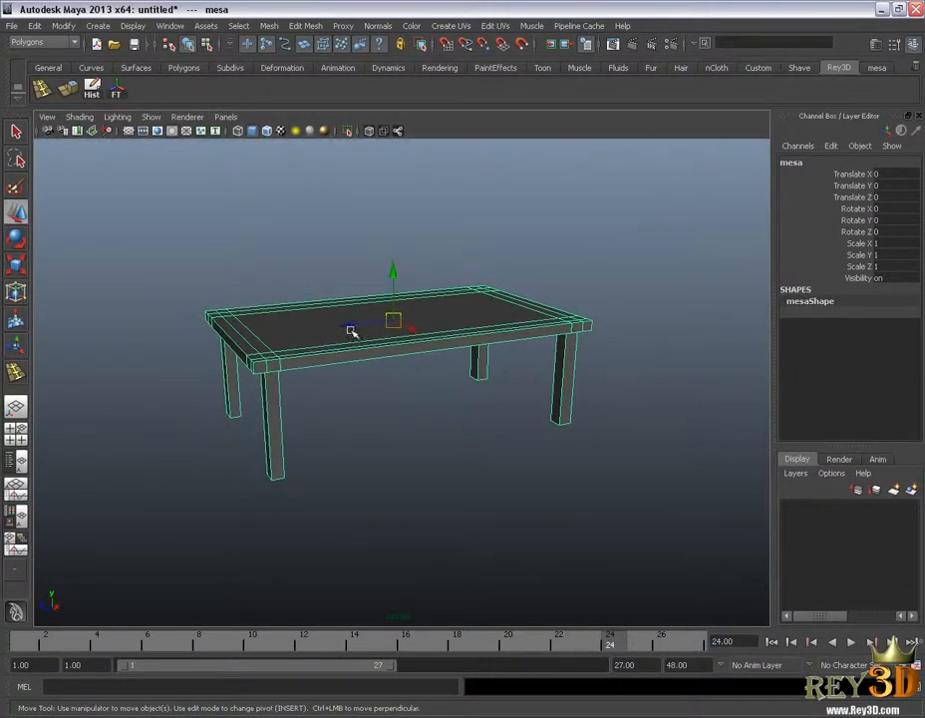
{"action": "left_click_drag", "start_coordinate": [349, 324], "coordinate": [199, 342]}
{"action": "left_click", "coordinate": [886, 198]}
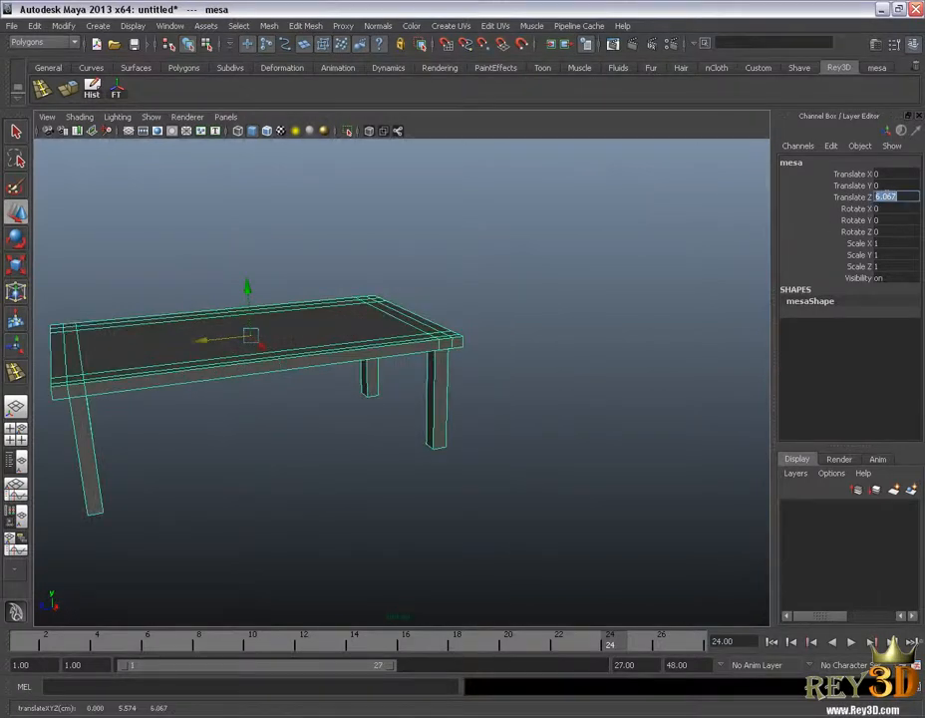
{"action": "type", "text": "0"}
{"action": "key", "text": "Return"}
Test-move the table about -11.48 along X and set Translate X back to 0.
{"action": "left_click_drag", "start_coordinate": [517, 353], "coordinate": [275, 288], "text": "alt"}
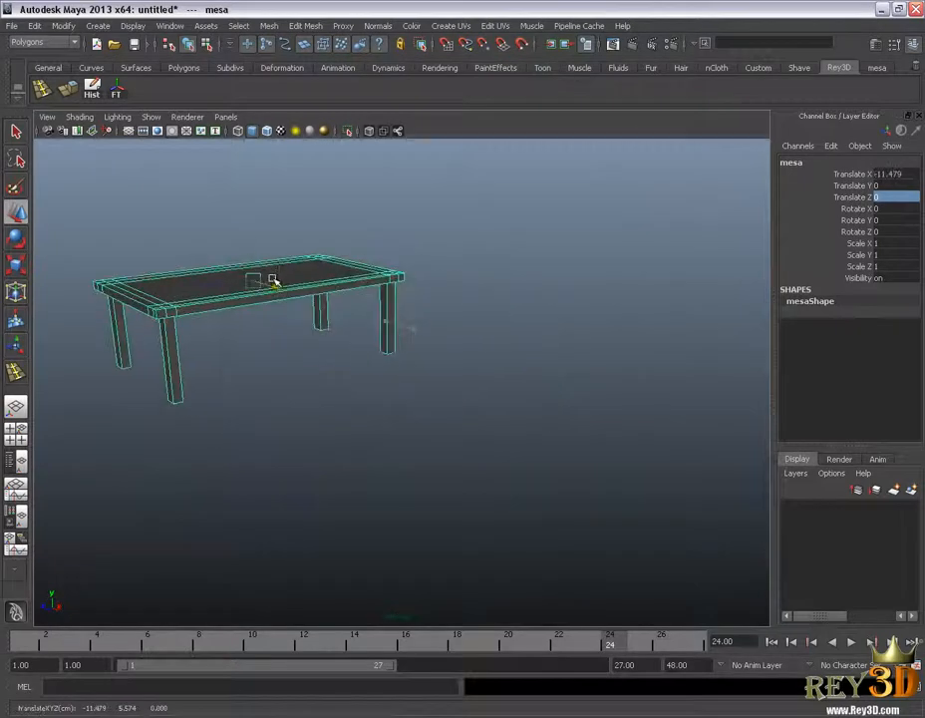
{"action": "double_click", "coordinate": [888, 175]}
{"action": "type", "text": "0"}
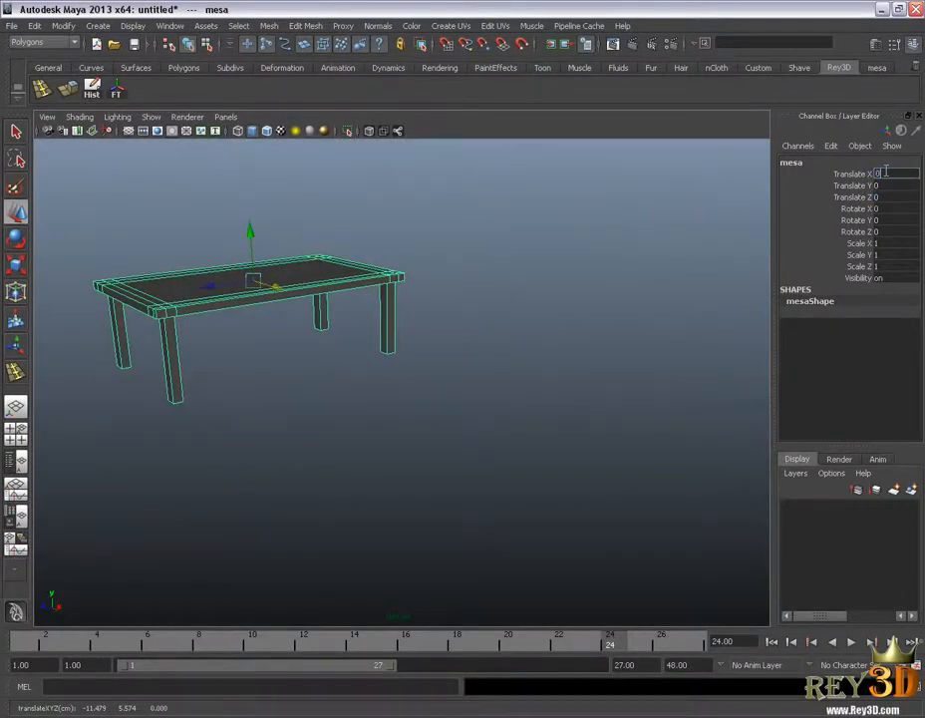
{"action": "key", "text": "Return"}
Deselect the table and inspect its plain shaded shape in the perspective view.
{"action": "left_click_drag", "start_coordinate": [325, 363], "coordinate": [483, 343], "text": "alt"}
{"action": "left_click", "coordinate": [536, 242]}
{"action": "left_click_drag", "start_coordinate": [371, 373], "coordinate": [395, 346], "text": "alt"}
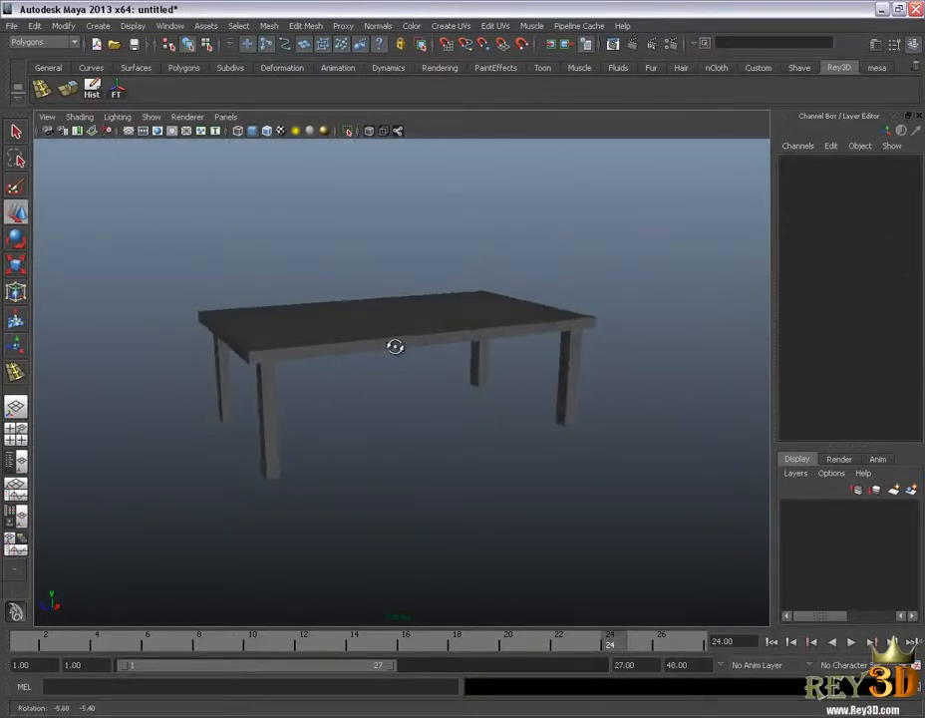
{"action": "right_click_drag", "start_coordinate": [395, 345], "coordinate": [438, 311], "text": "alt"}
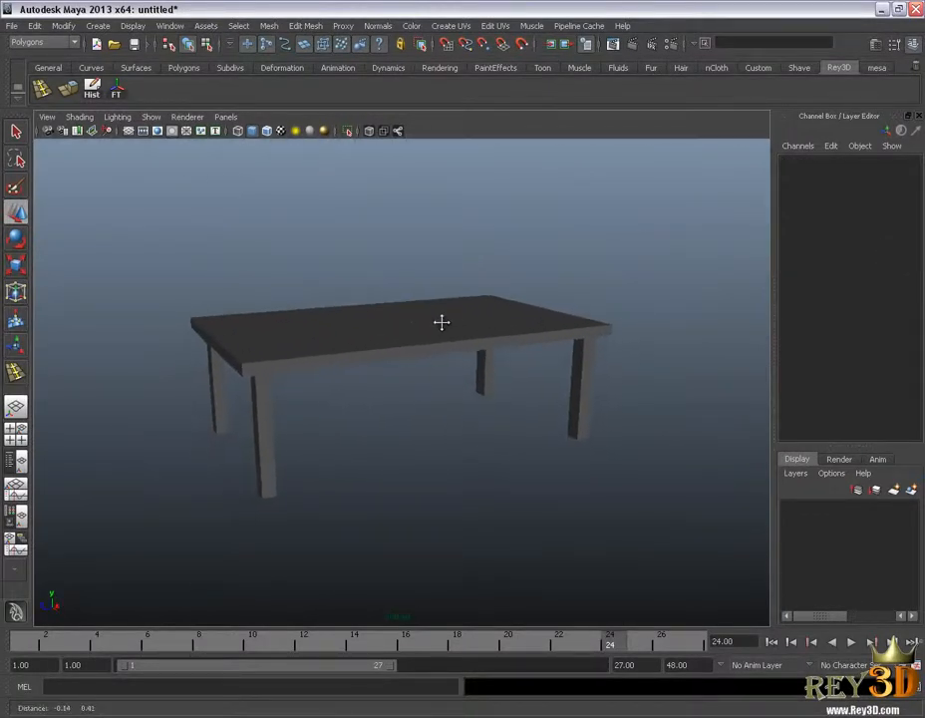